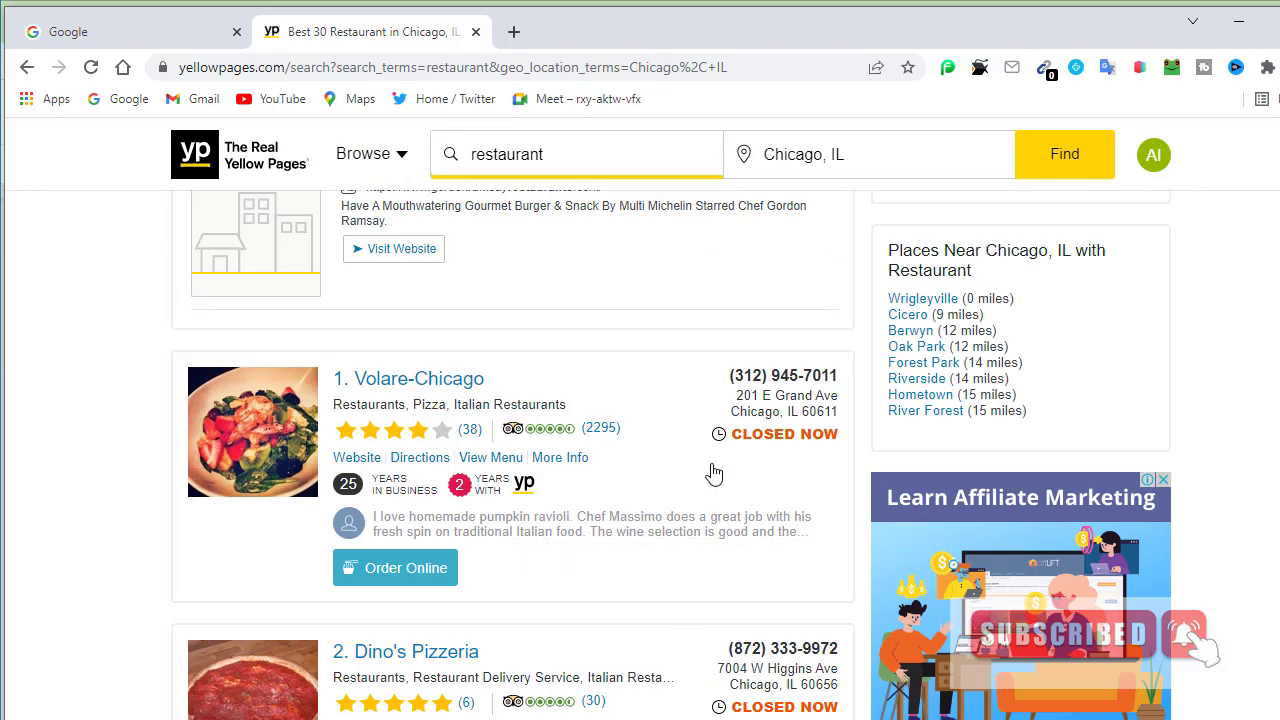
scroll(710, 460, "up", 6)
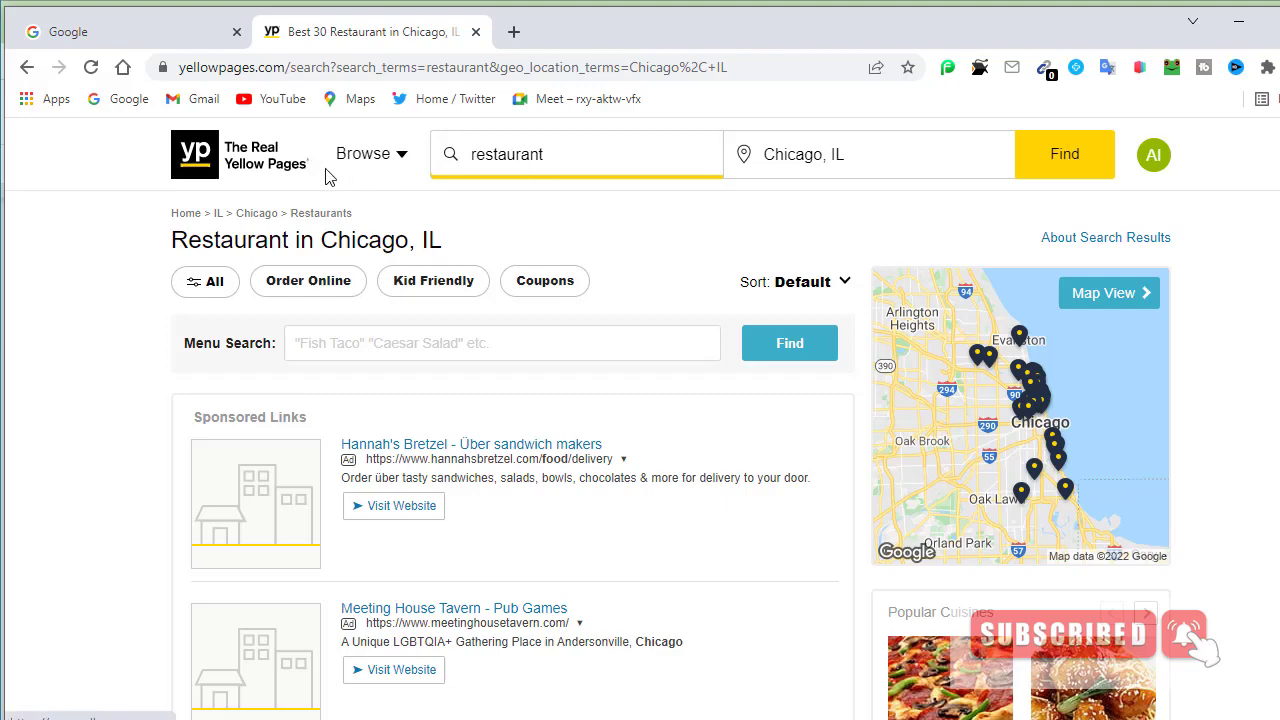
scroll(489, 224, "down", 3)
scroll(455, 230, "up", 3)
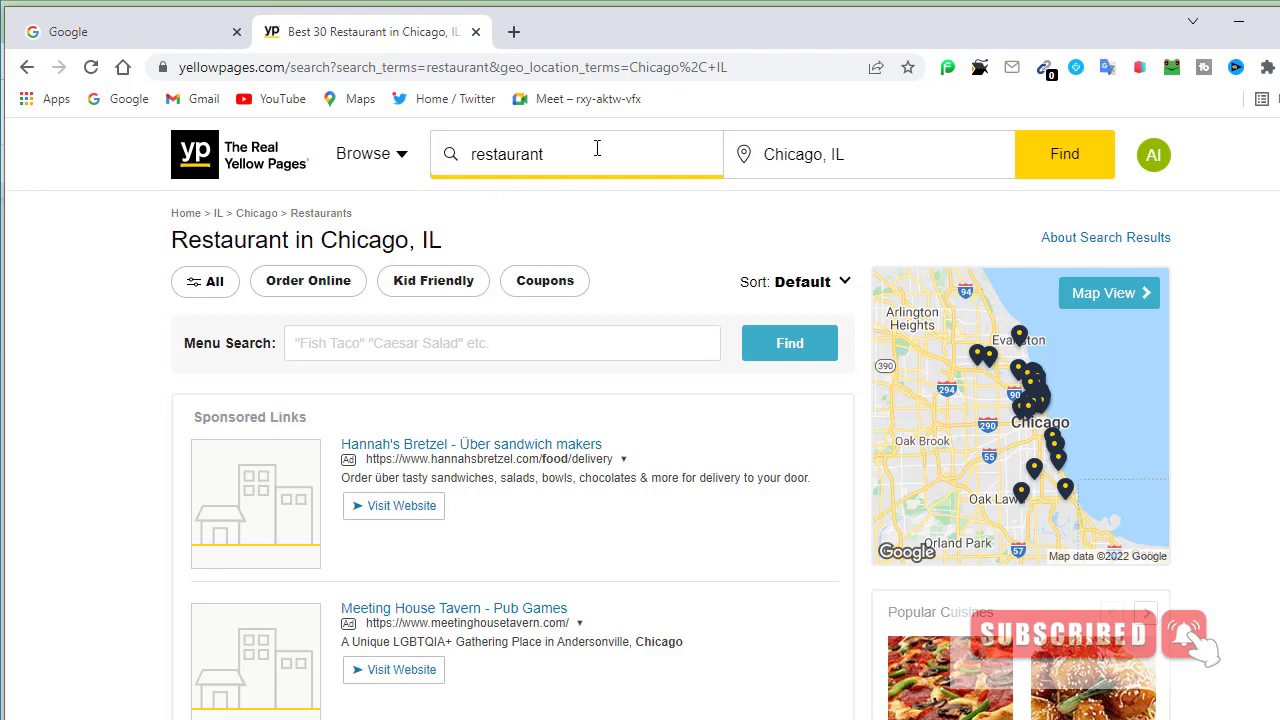
Step: Open the yellowpages.com home page in a new browser tab and activate its business search field
left_click(514, 33)
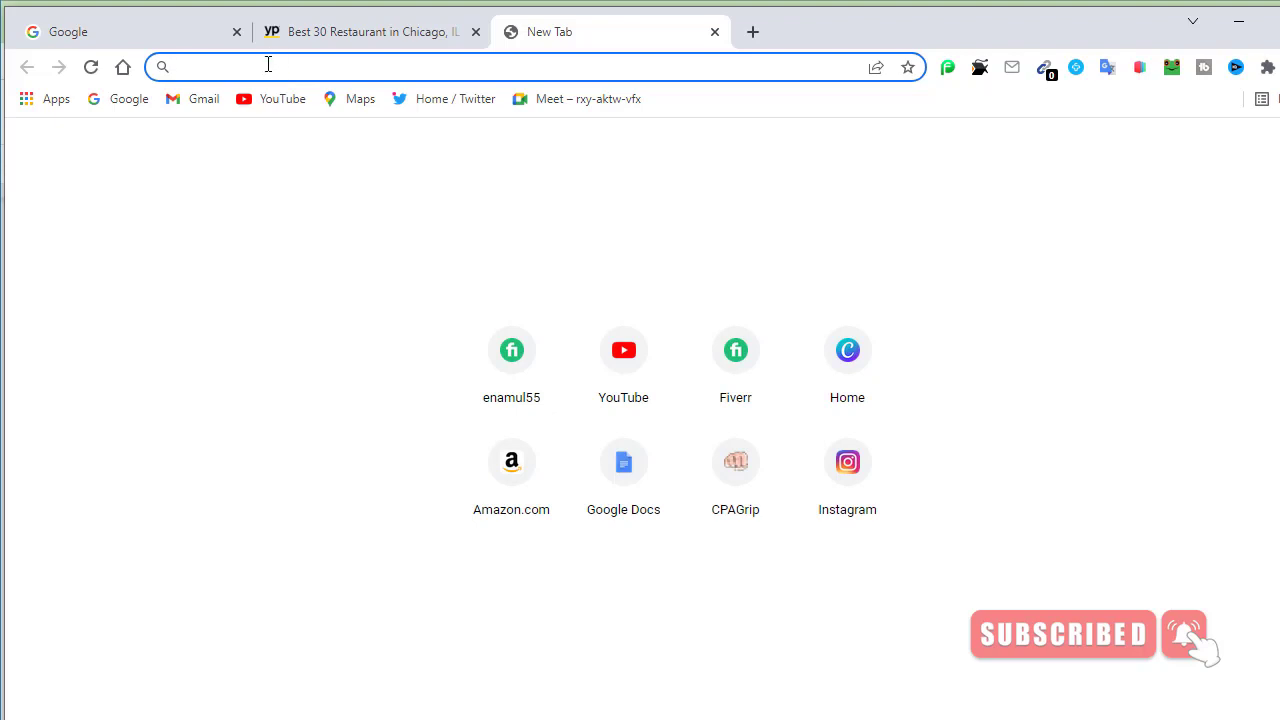
type("y")
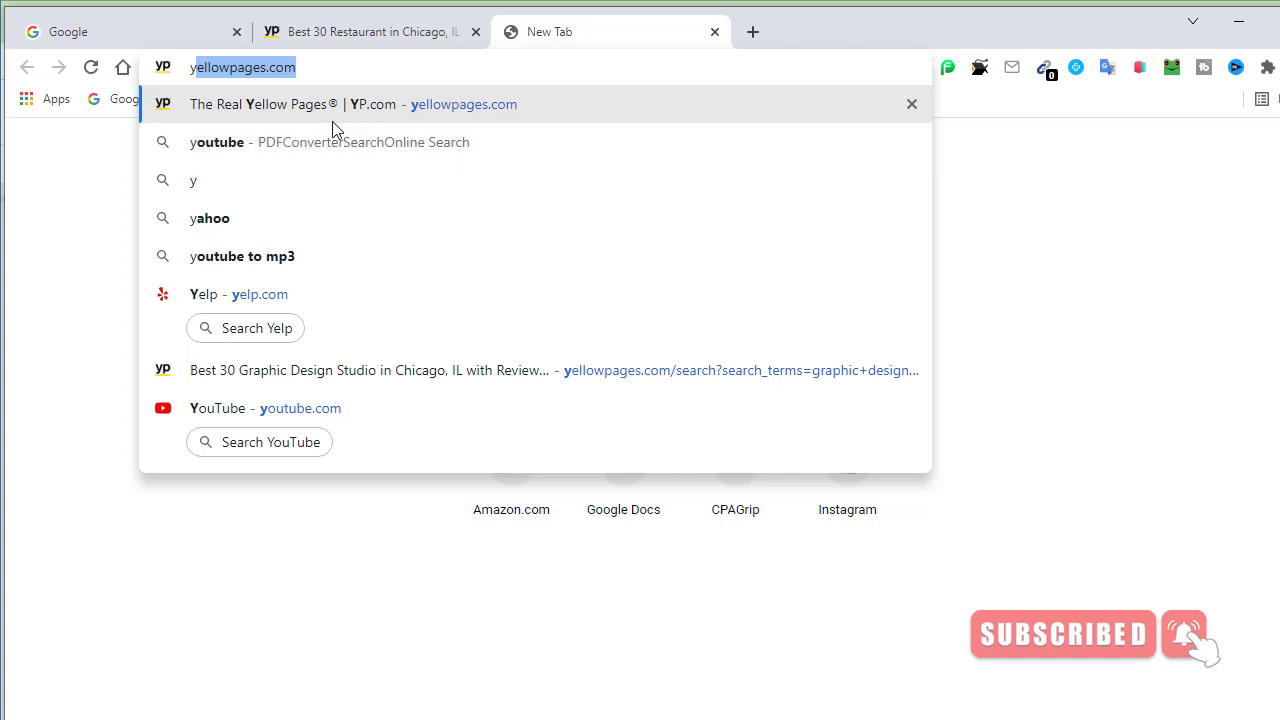
left_click(418, 112)
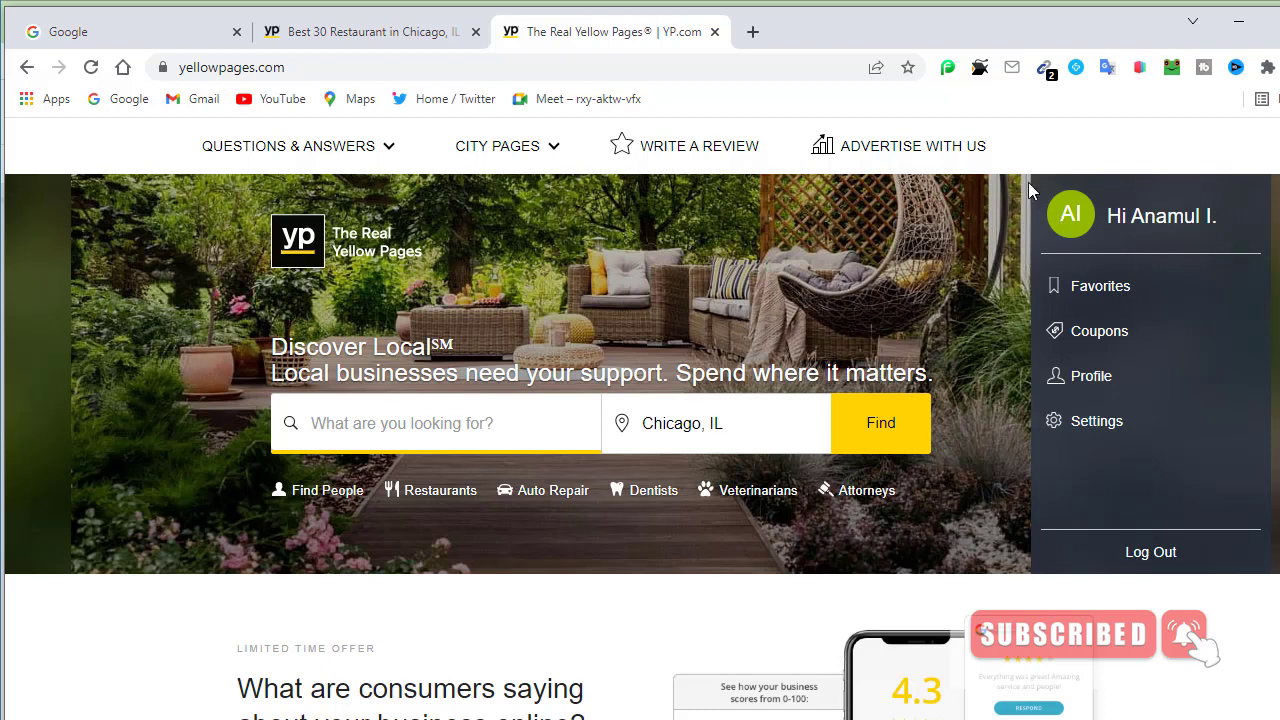
scroll(610, 285, "down", 1)
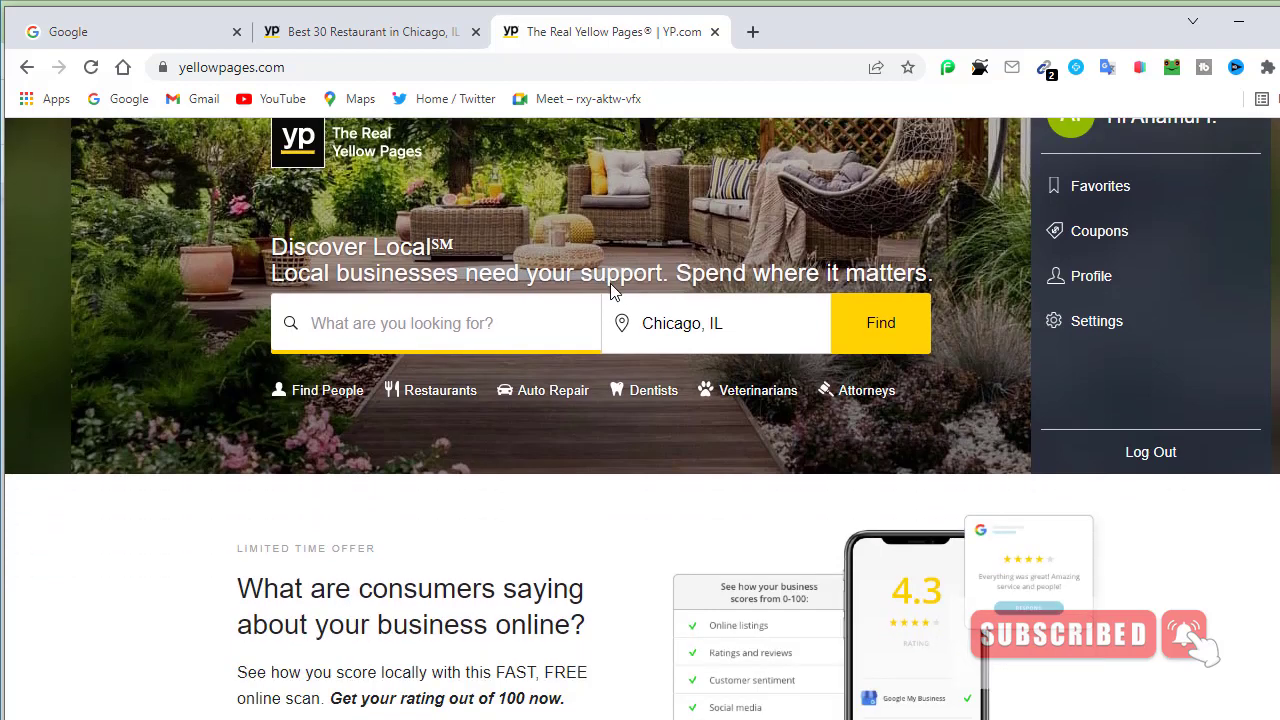
scroll(595, 293, "up", 1)
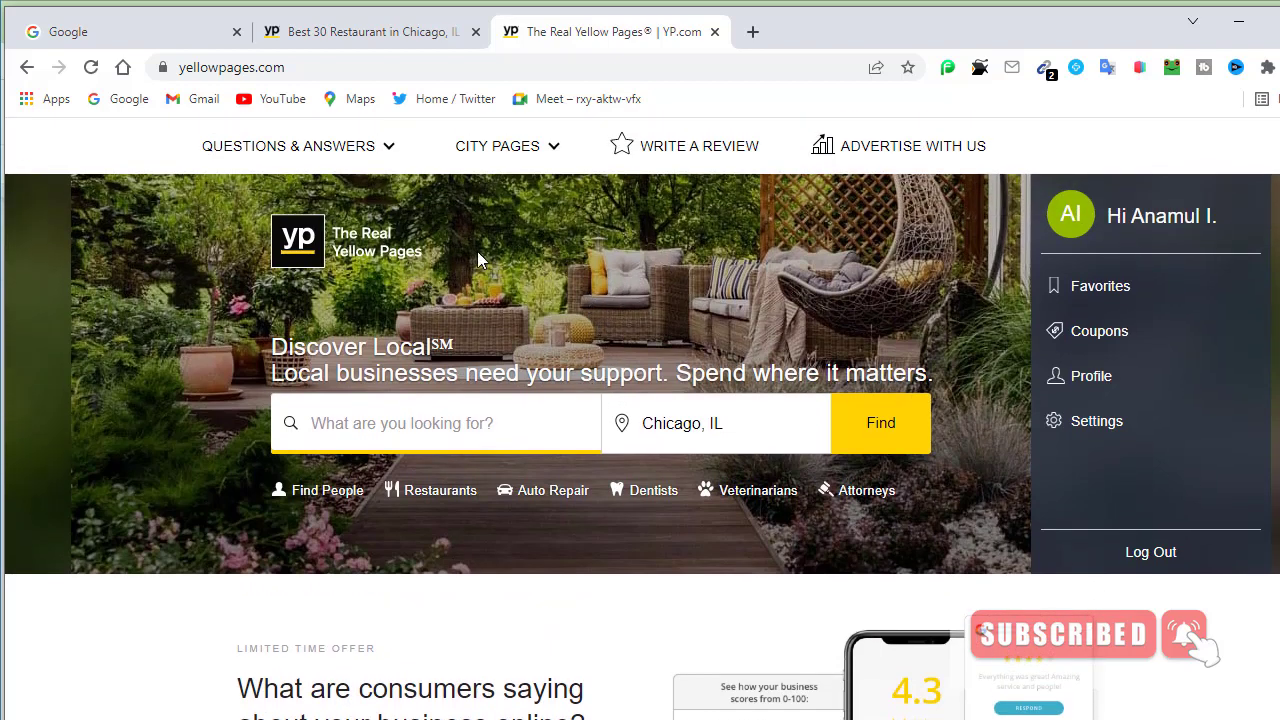
left_click(437, 418)
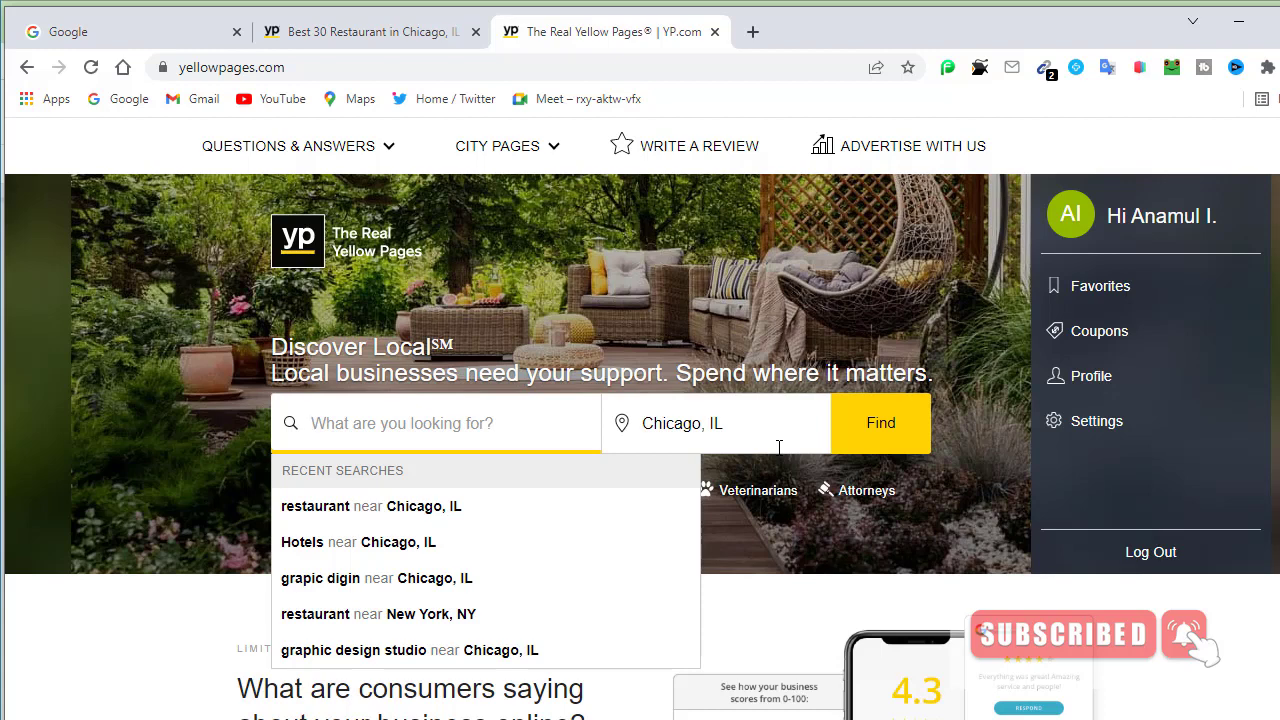
Step: Review the Chicago restaurant results in the earlier Yellow Pages tab, and return to the home page tab
left_click(371, 31)
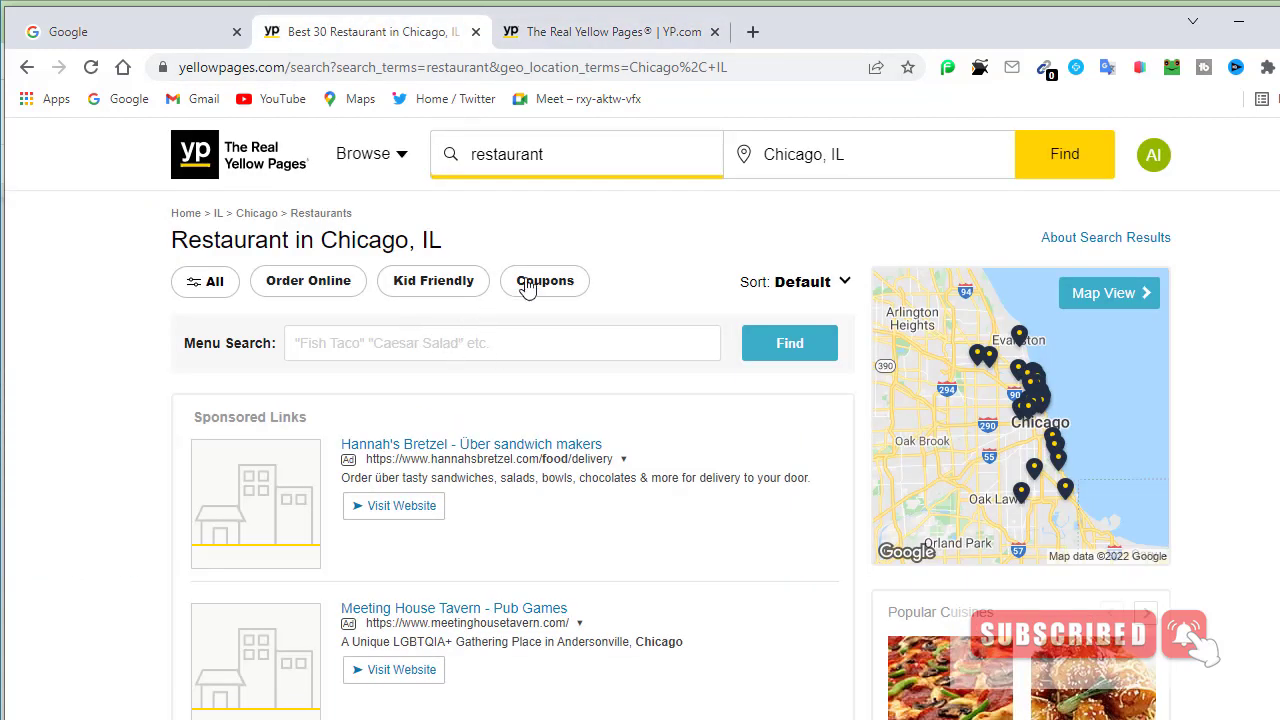
scroll(562, 390, "down", 2)
scroll(562, 390, "up", 2)
scroll(600, 400, "down", 8)
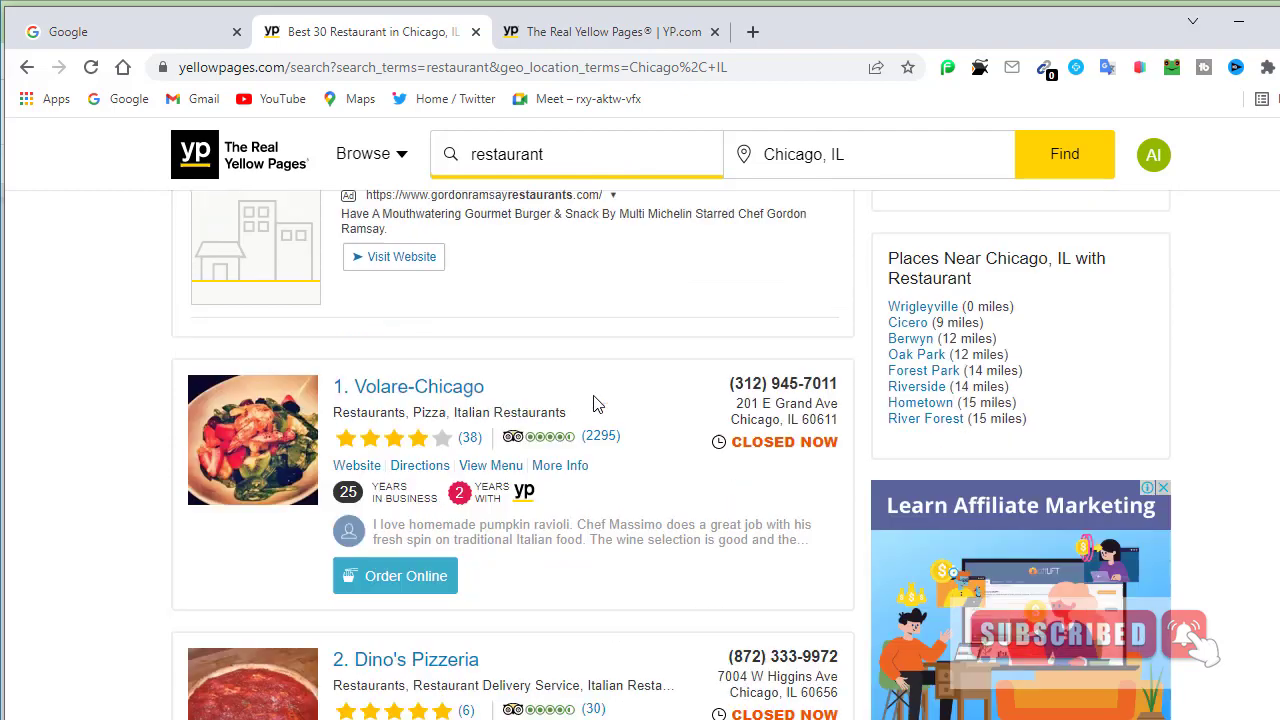
scroll(628, 235, "up", 2)
scroll(628, 235, "up", 2)
left_click(605, 31)
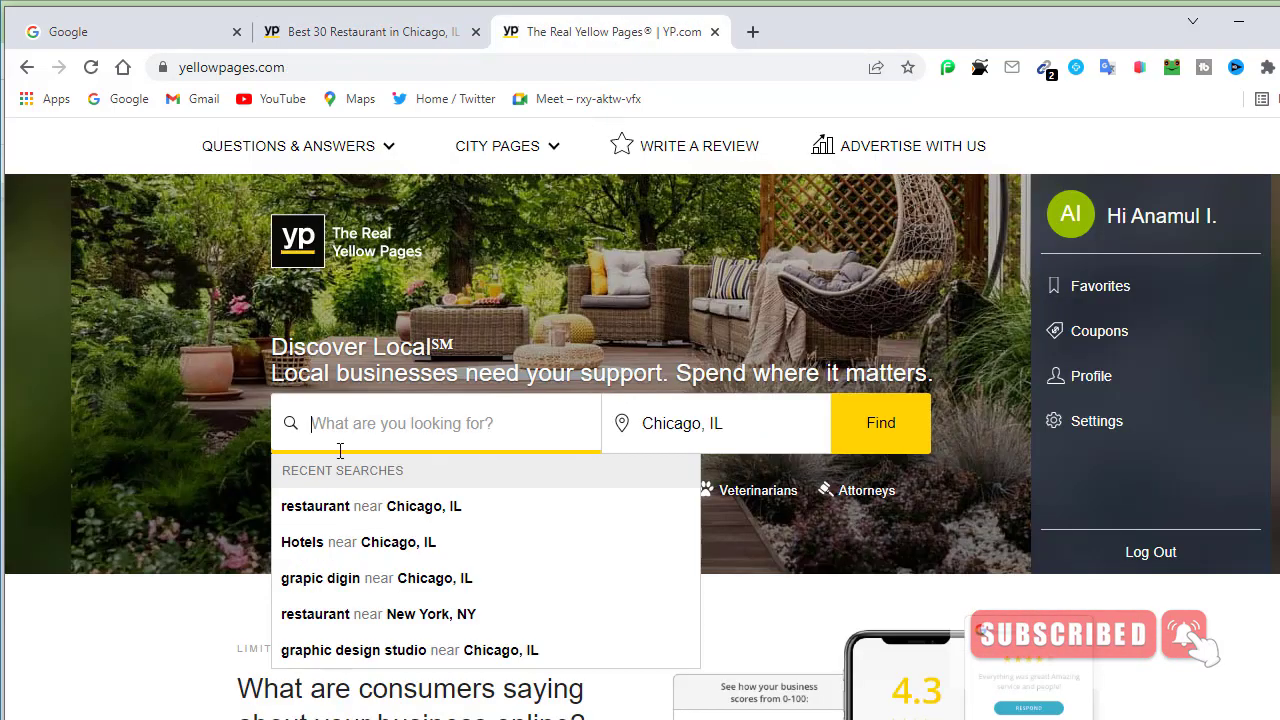
Step: Search for "restaurant" in Chicago, IL, correcting the misspelled keyword with the suggested spelling
type("re")
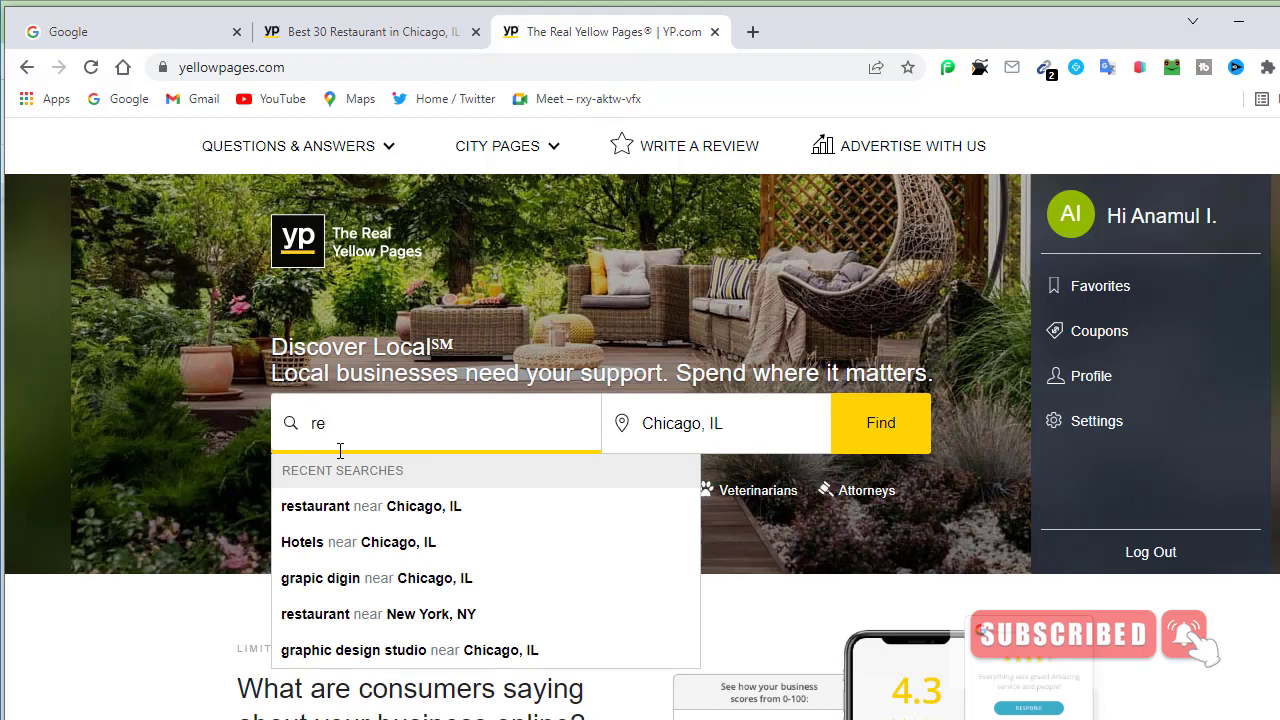
type("s")
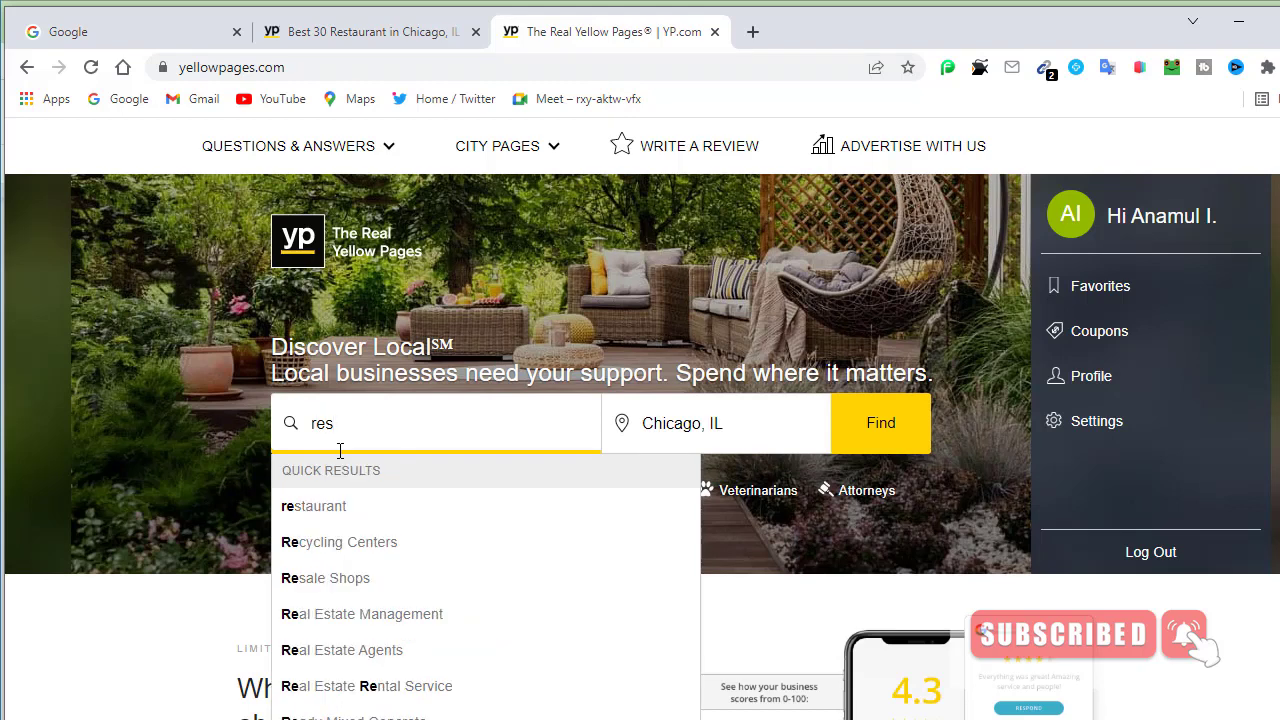
type("ta")
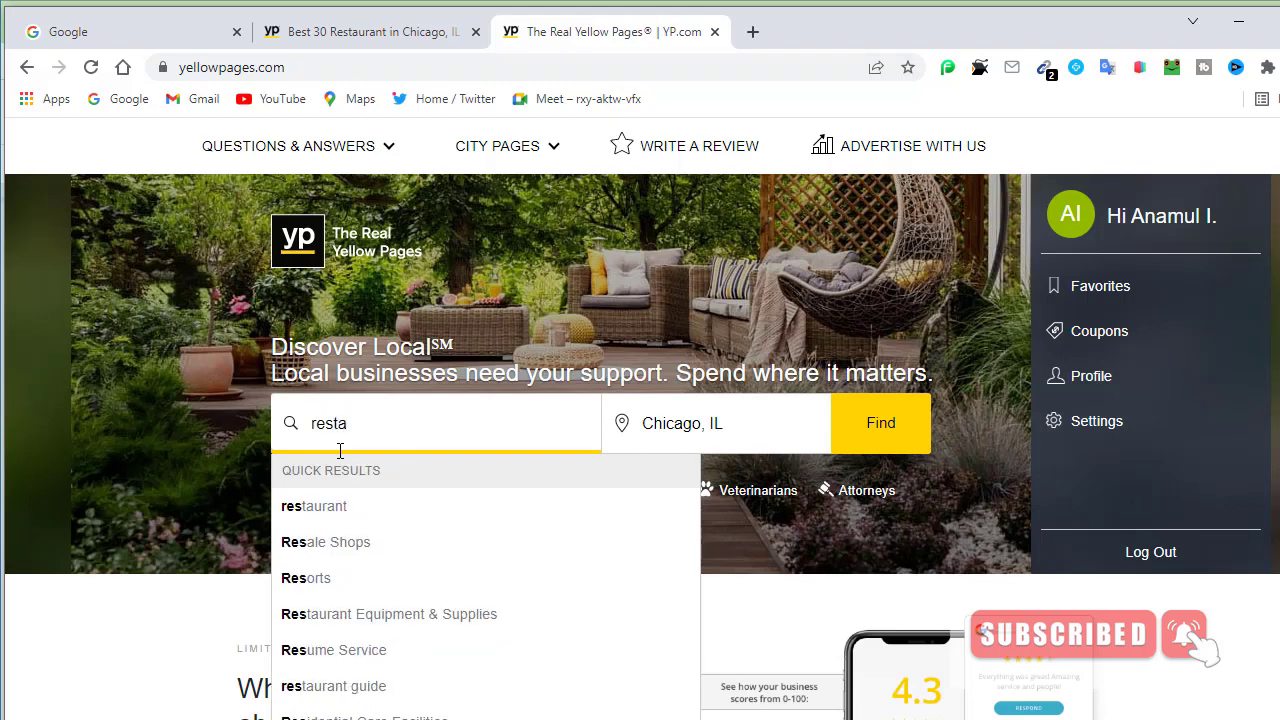
type("r")
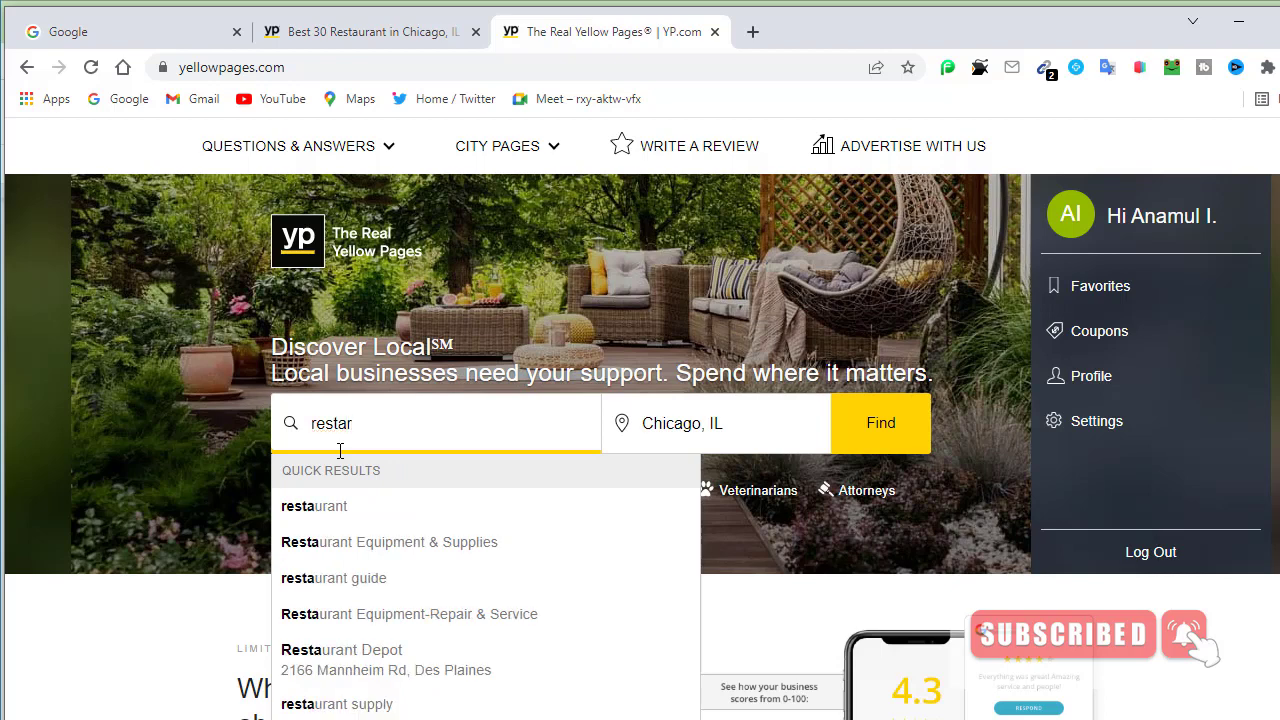
type("ant")
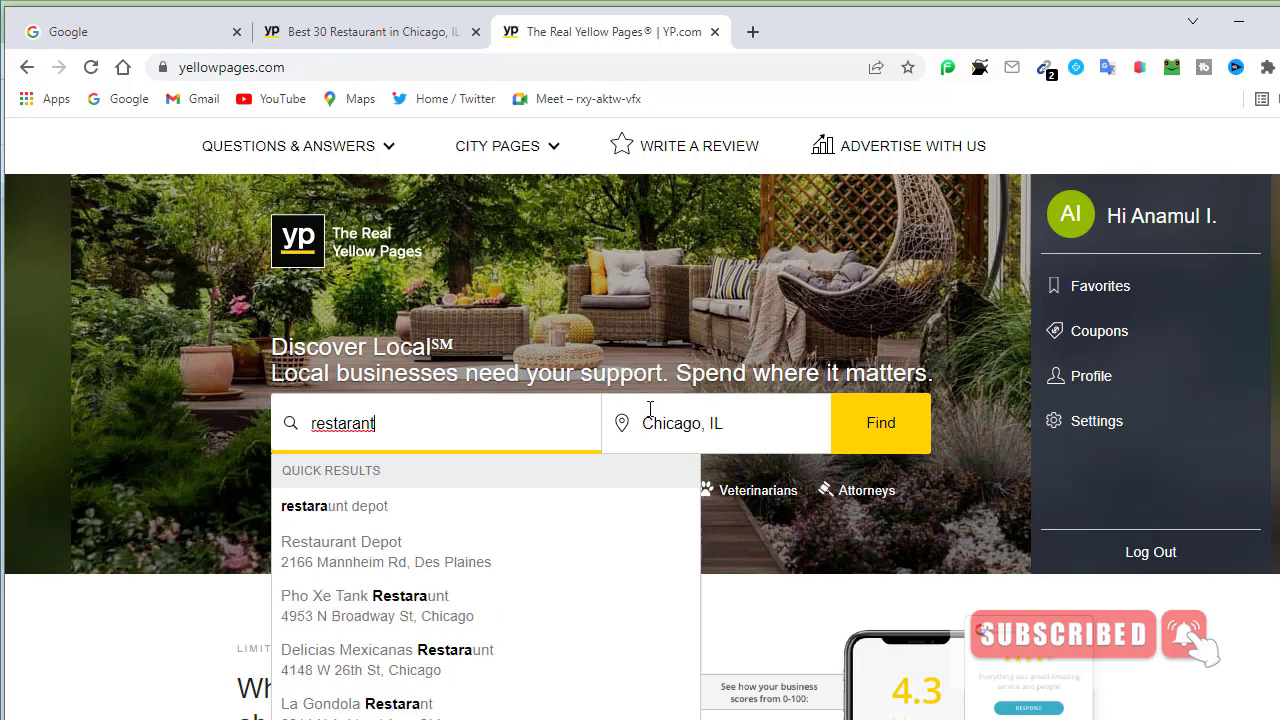
right_click(346, 420)
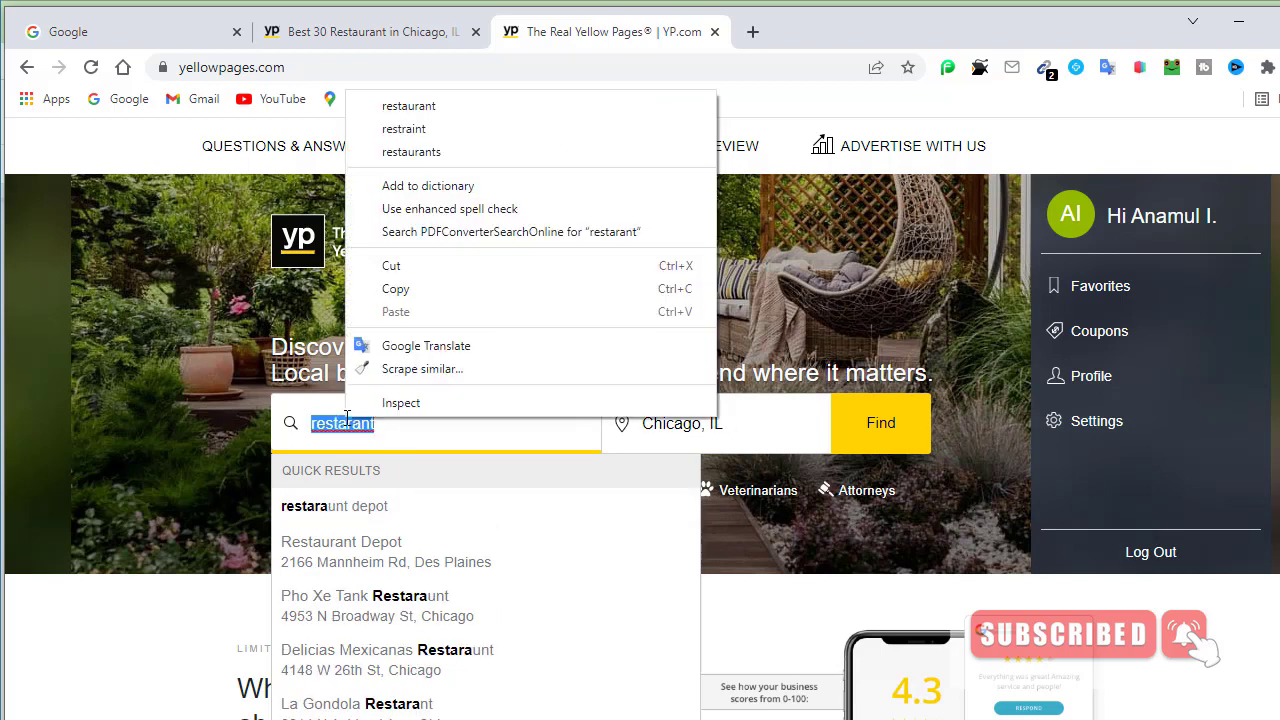
left_click(457, 106)
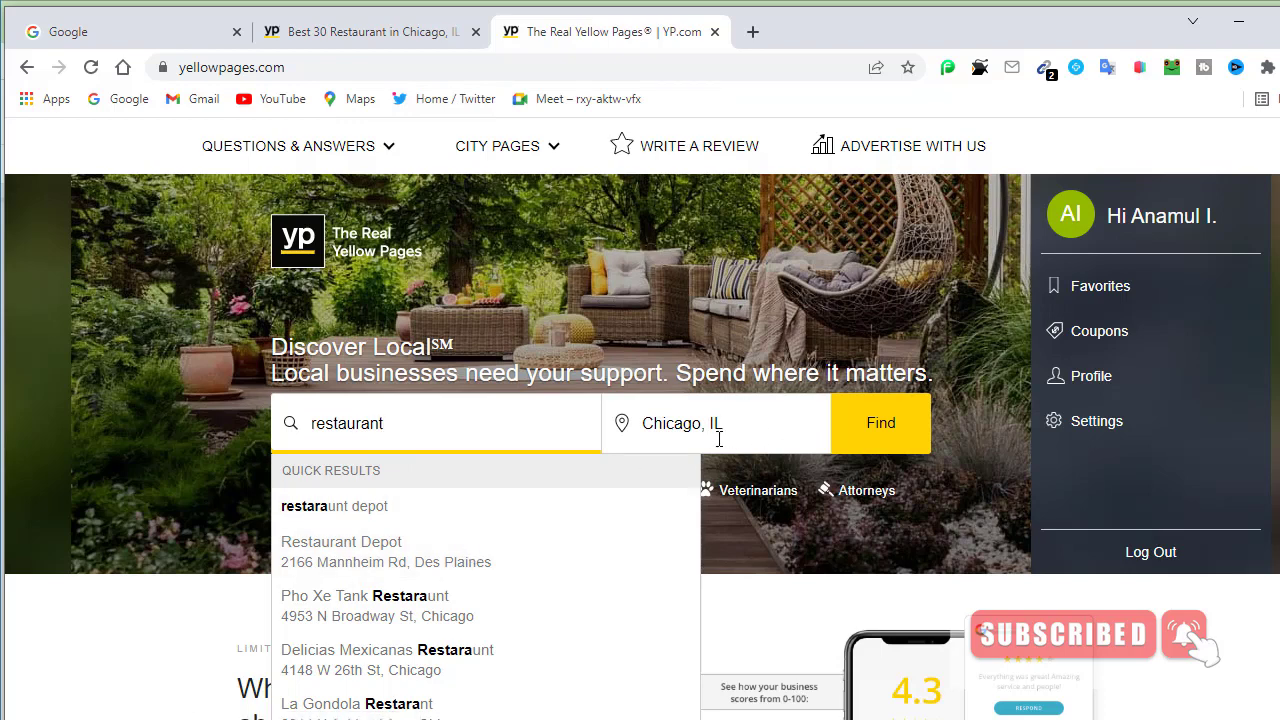
left_click(903, 438)
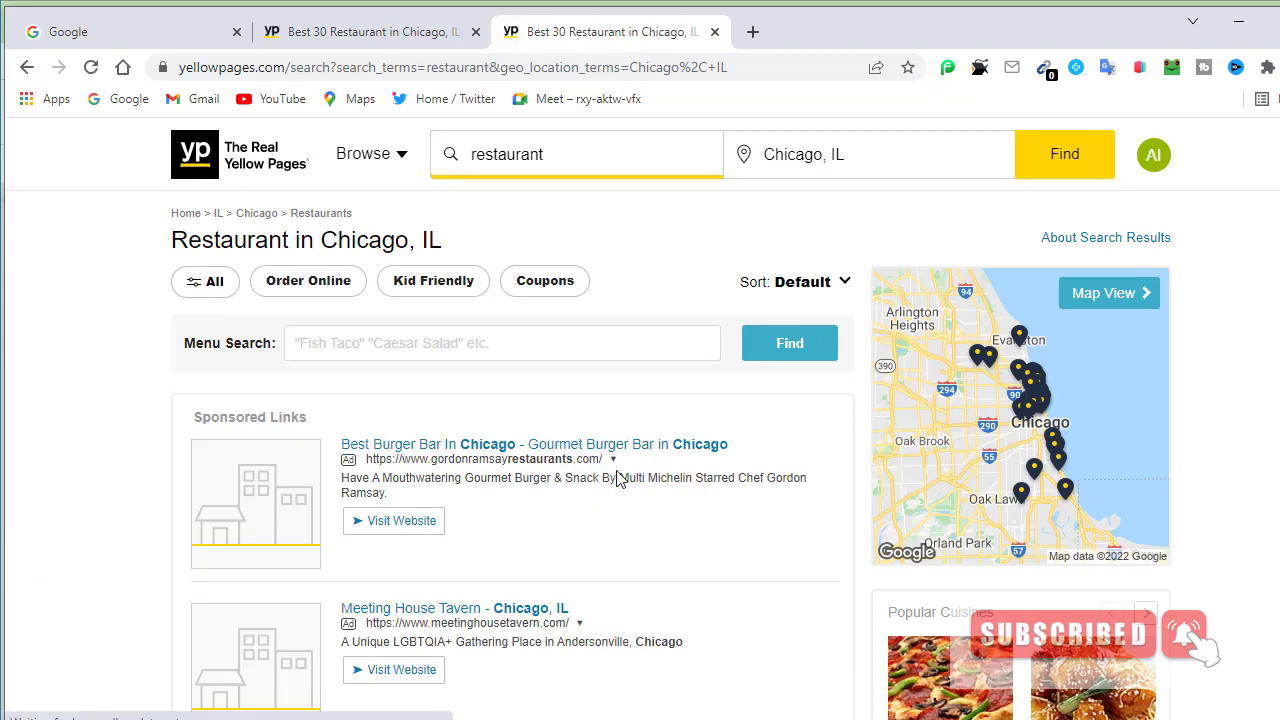
Step: Look through the first page of Chicago restaurant listings and its page navigation, examining the business names, phone numbers, addresses and website links
scroll(555, 520, "down", 2)
scroll(552, 533, "down", 3)
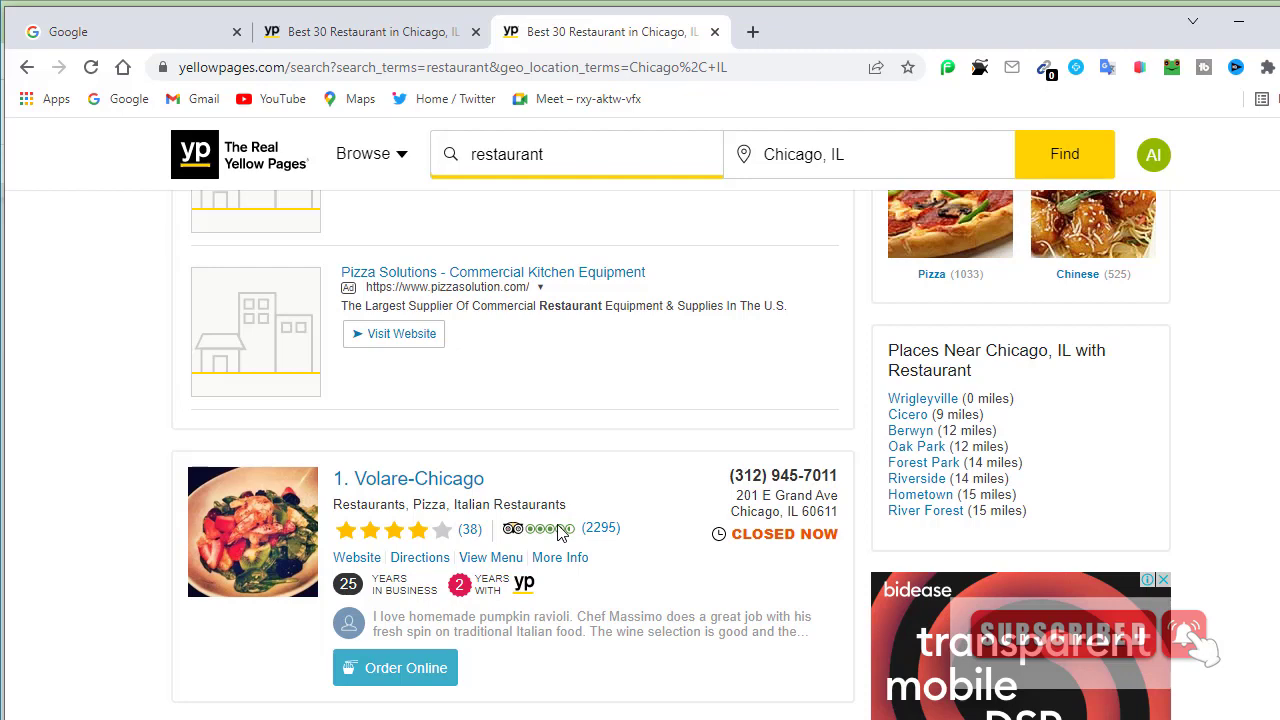
scroll(557, 363, "down", 2)
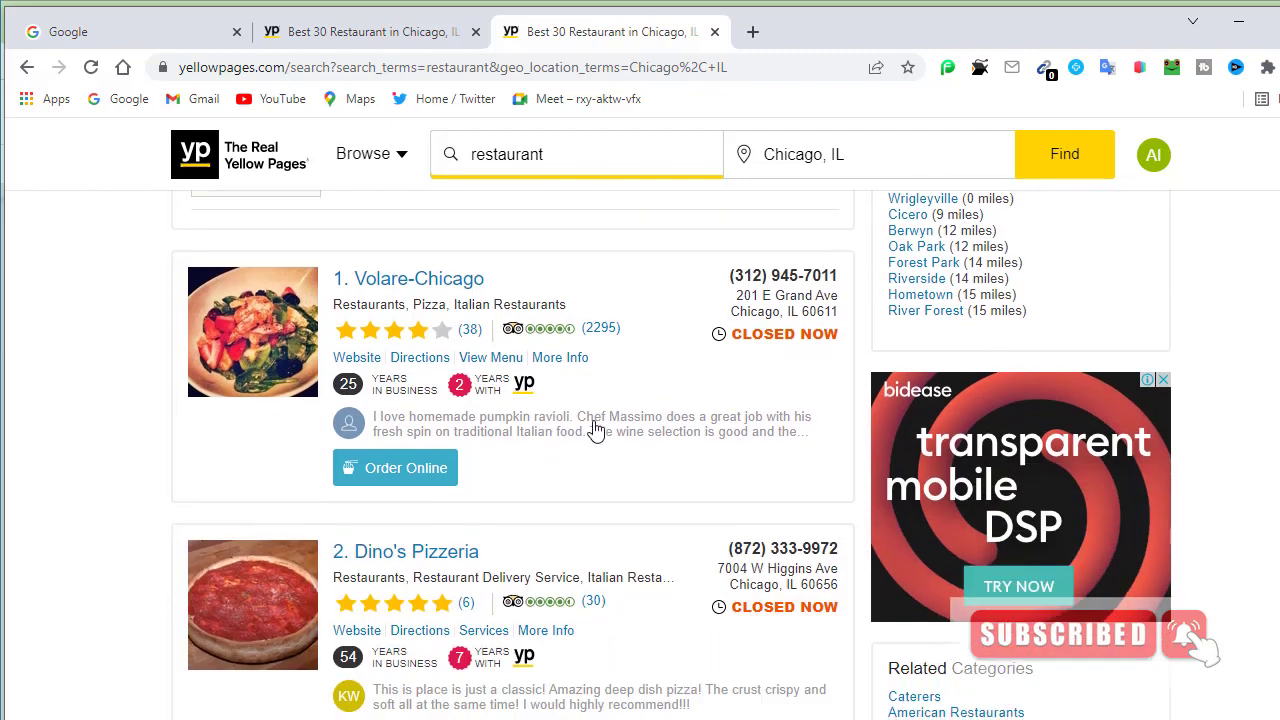
scroll(572, 437, "up", 2)
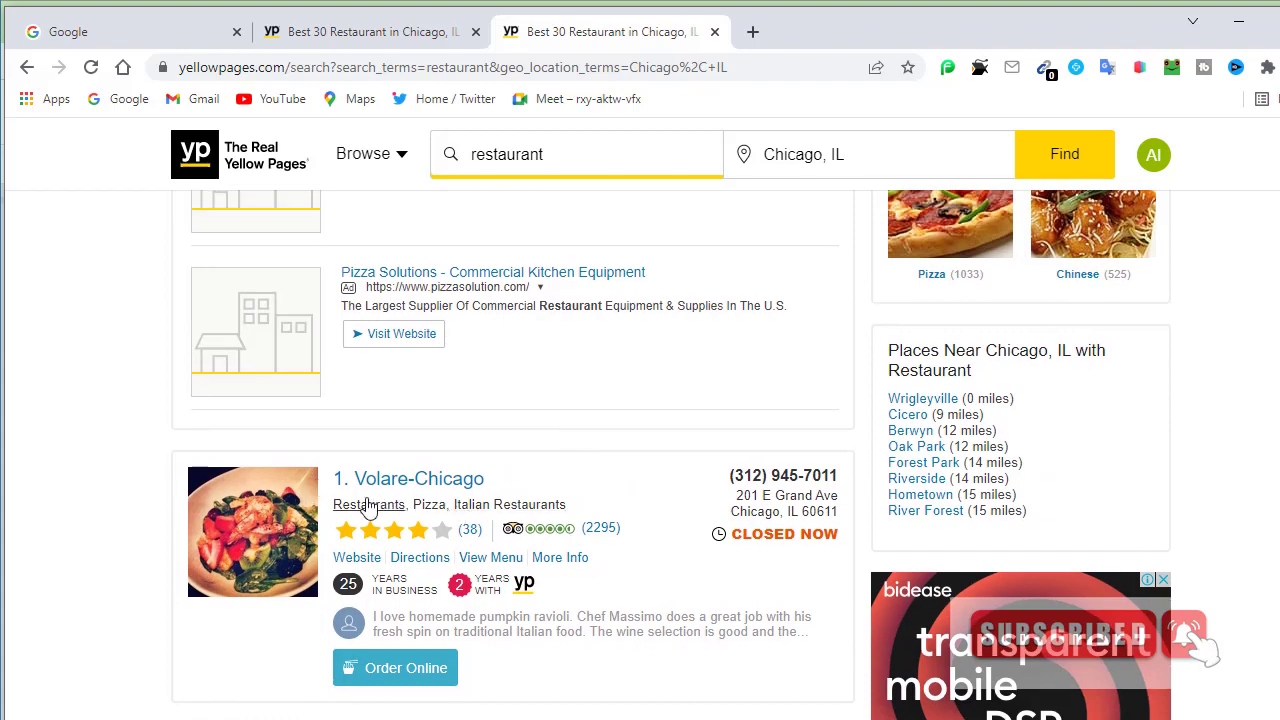
scroll(546, 577, "down", 6)
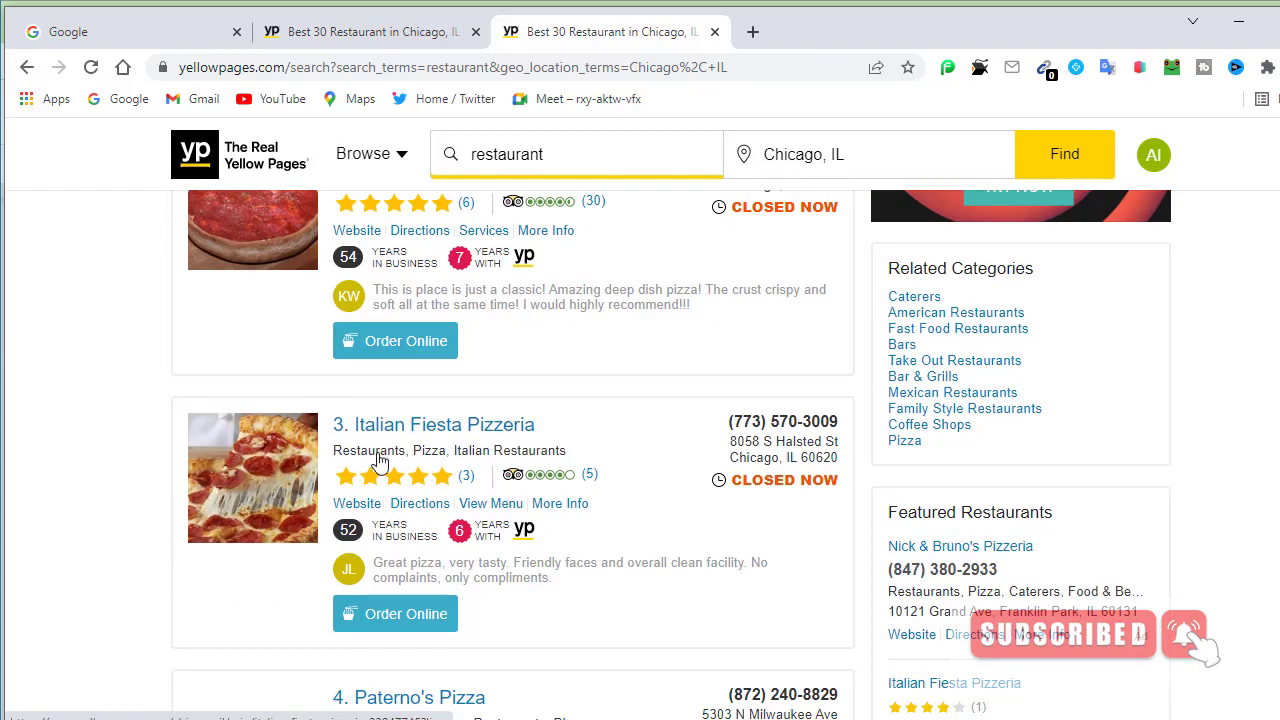
scroll(408, 390, "down", 6)
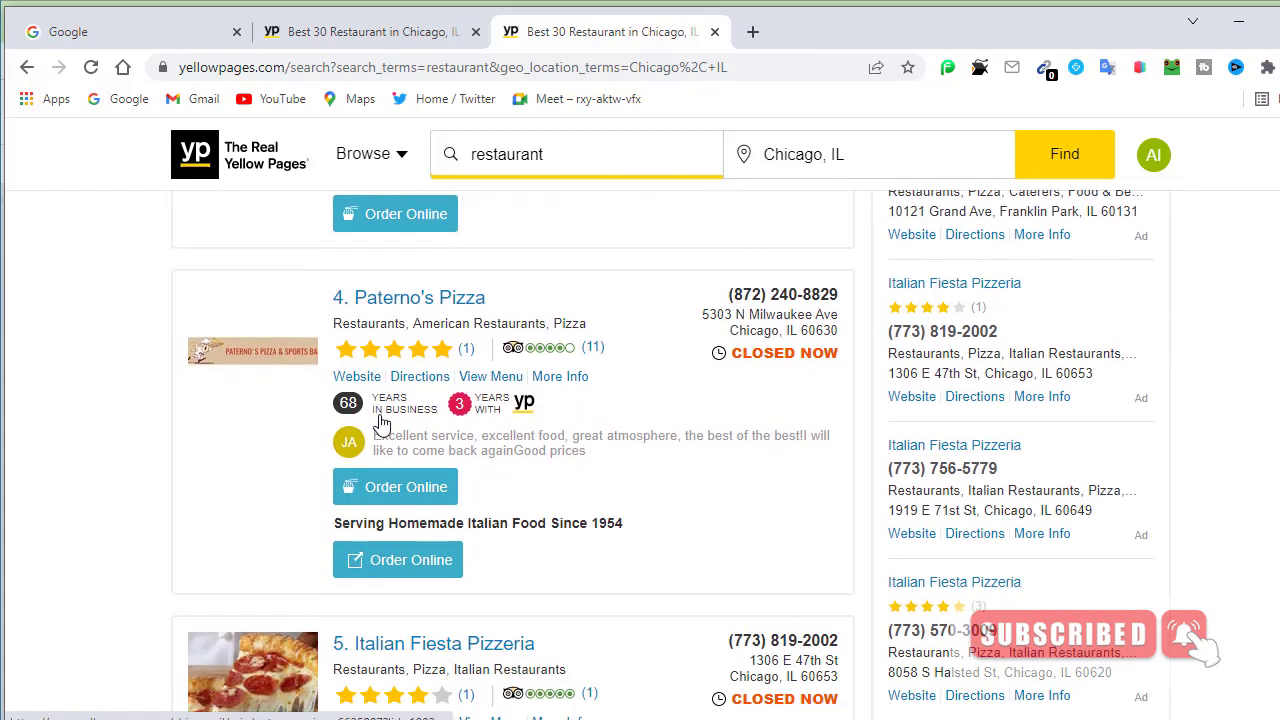
scroll(383, 430, "down", 9)
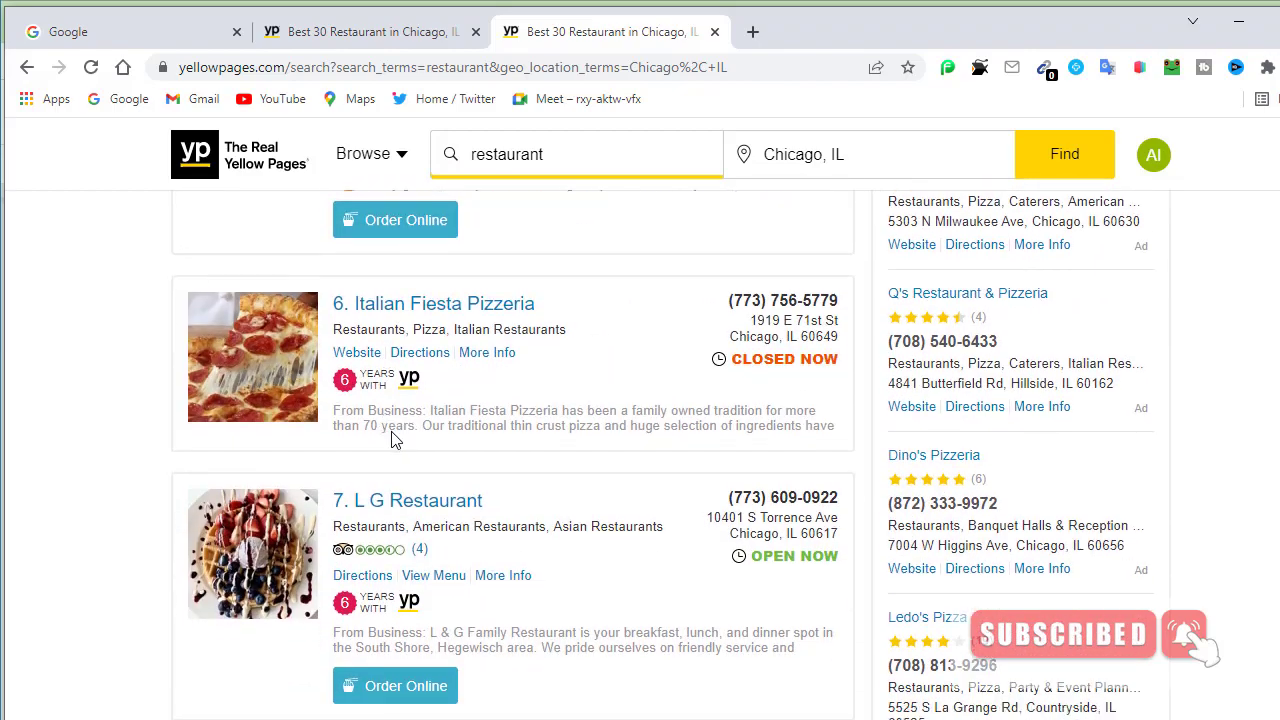
scroll(398, 447, "down", 7)
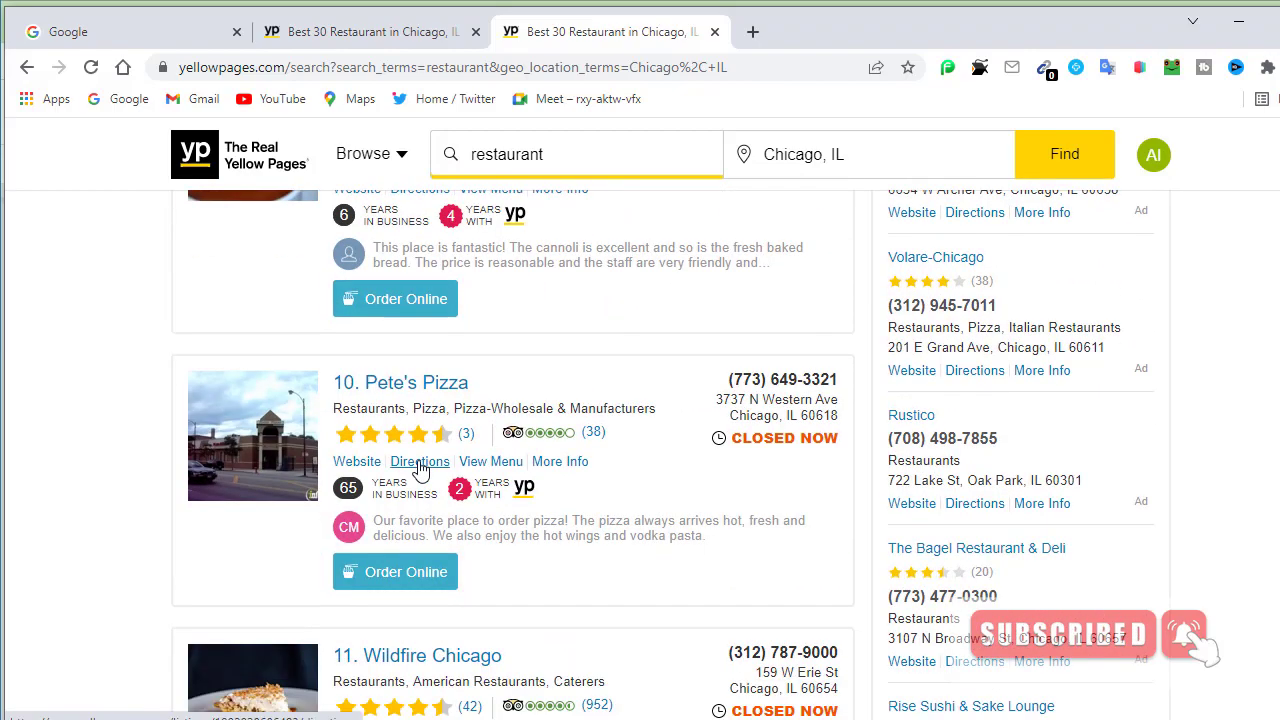
scroll(418, 466, "down", 14)
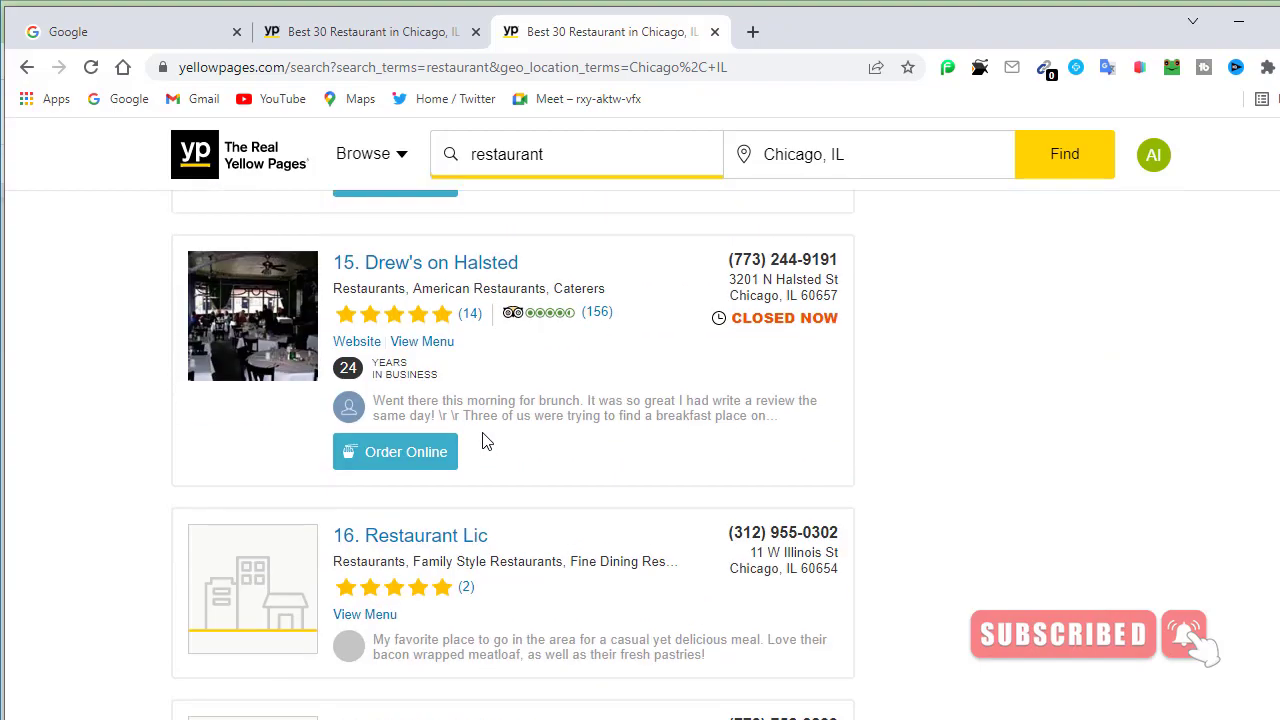
scroll(486, 442, "down", 10)
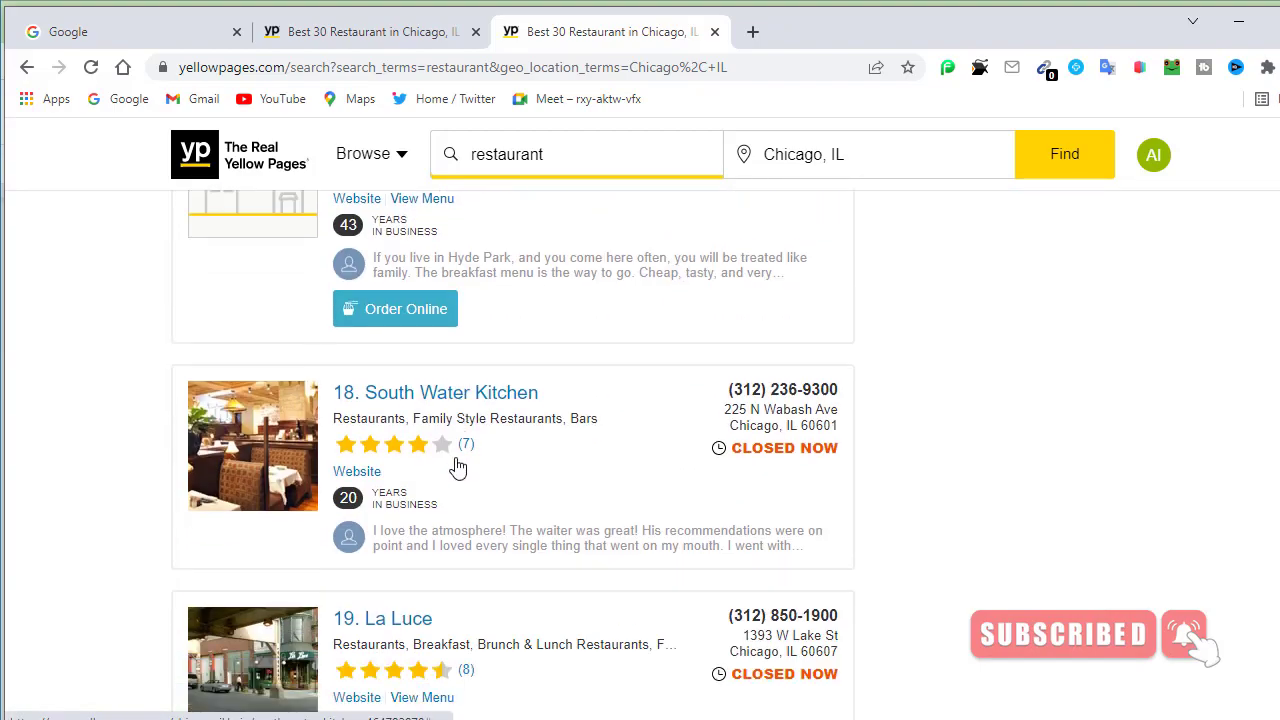
scroll(449, 503, "down", 20)
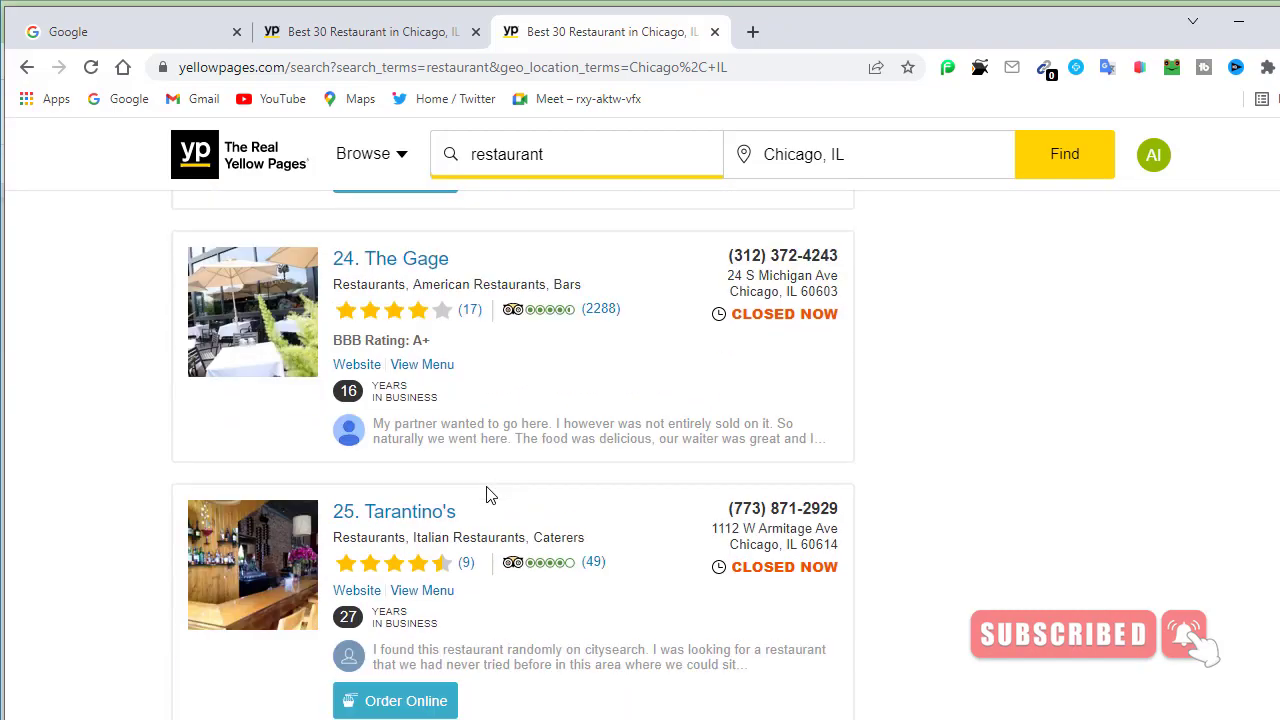
scroll(500, 508, "down", 12)
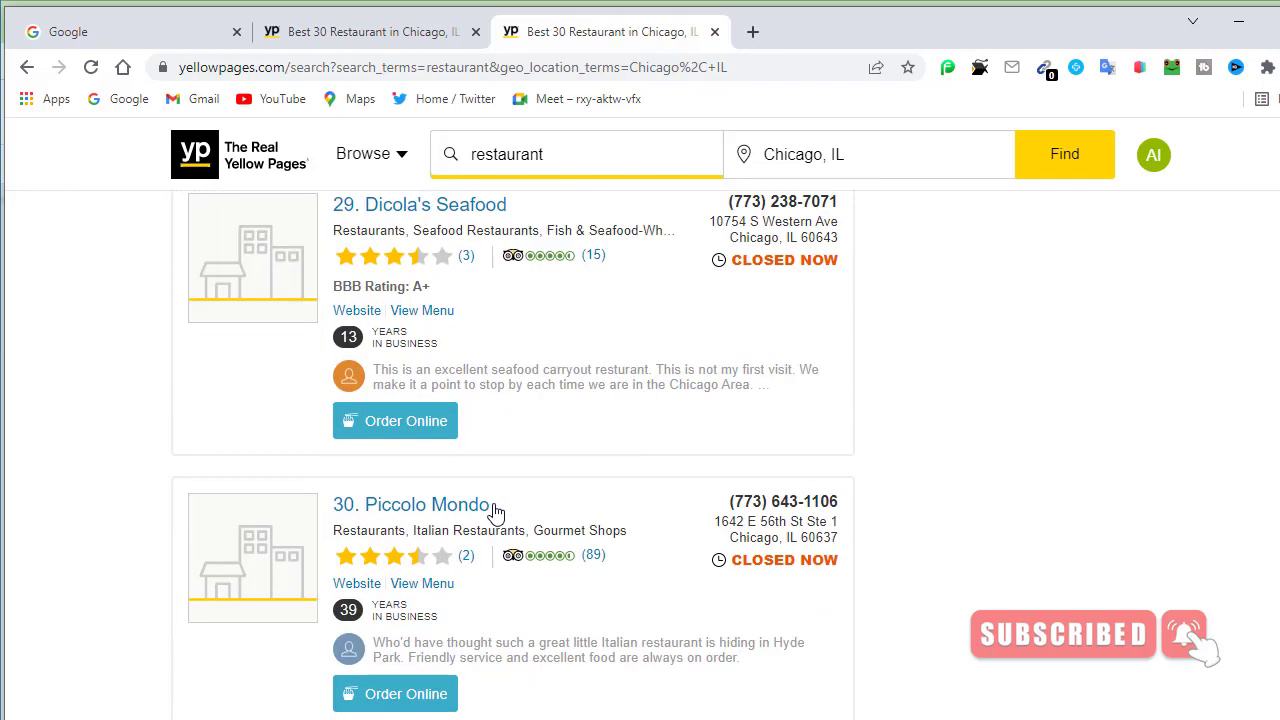
scroll(478, 513, "up", 2)
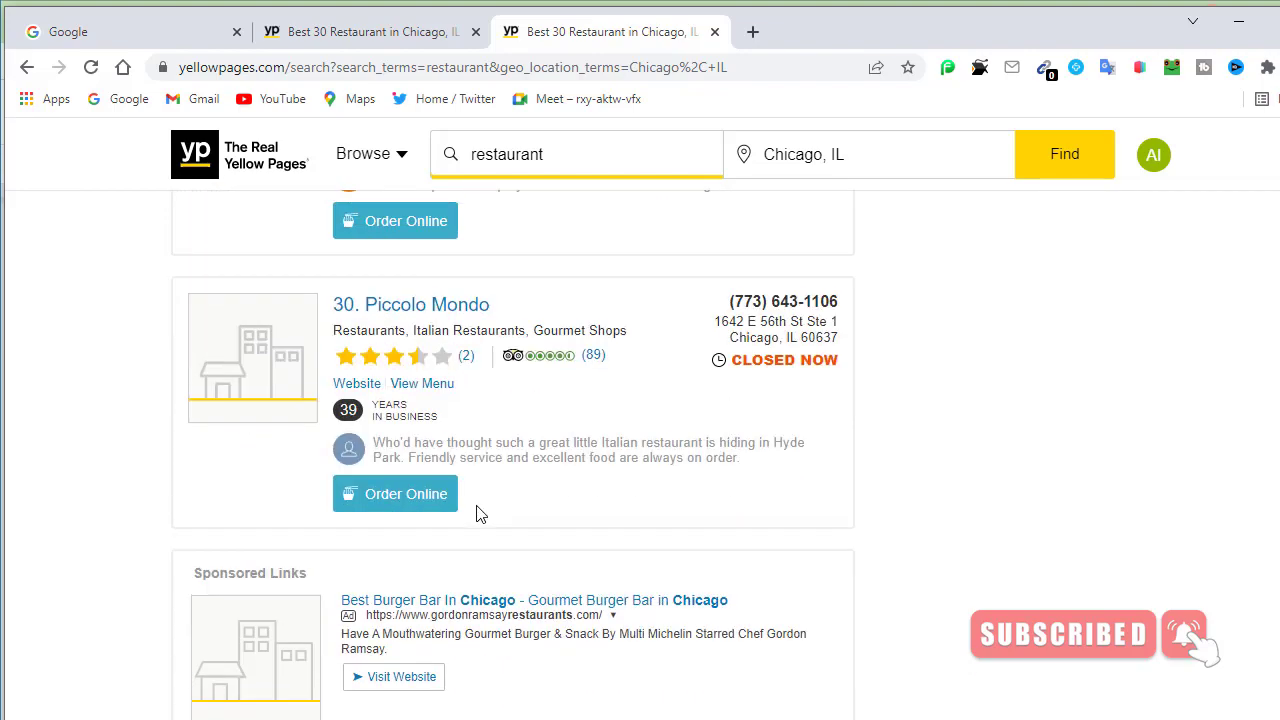
scroll(478, 513, "down", 10)
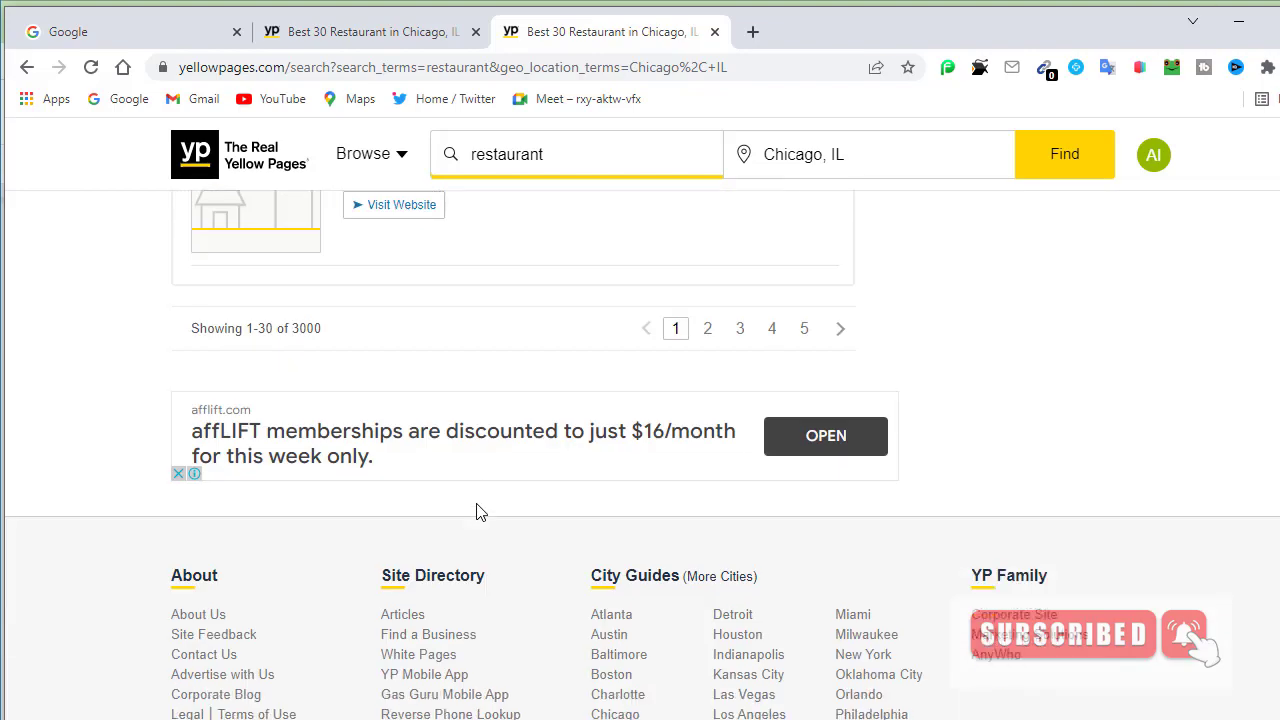
scroll(478, 512, "up", 5)
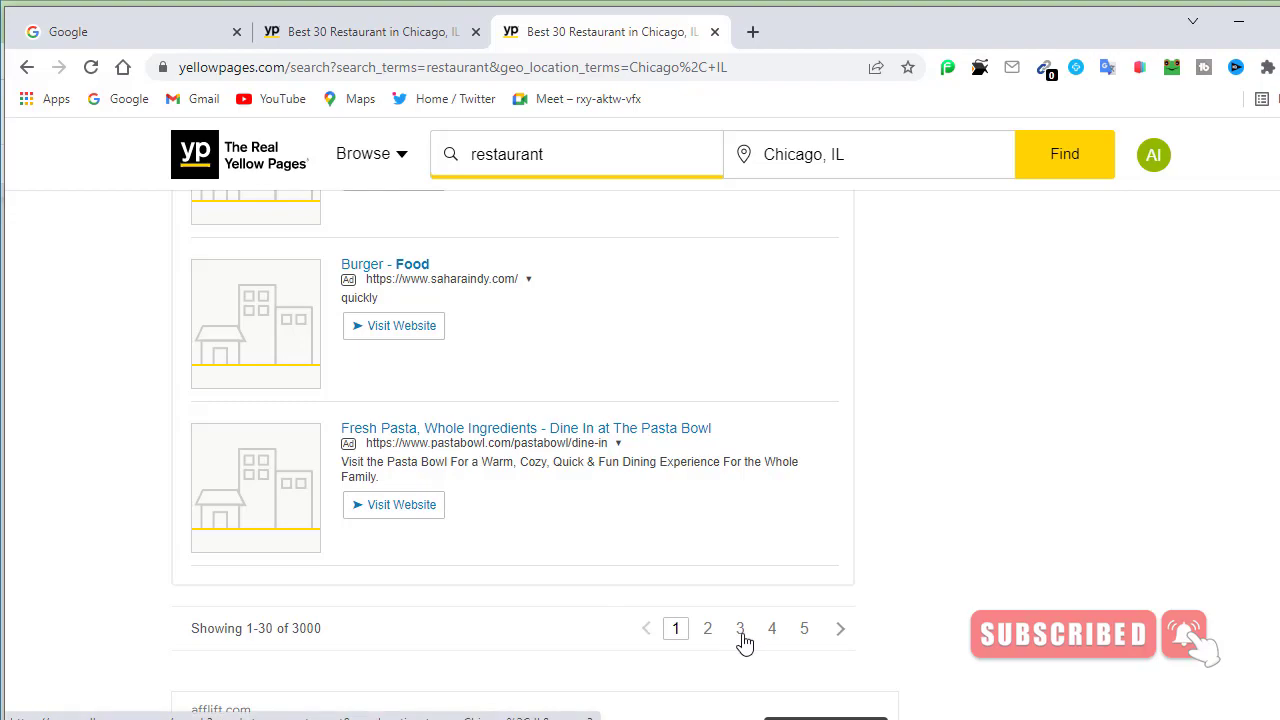
scroll(553, 605, "up", 10)
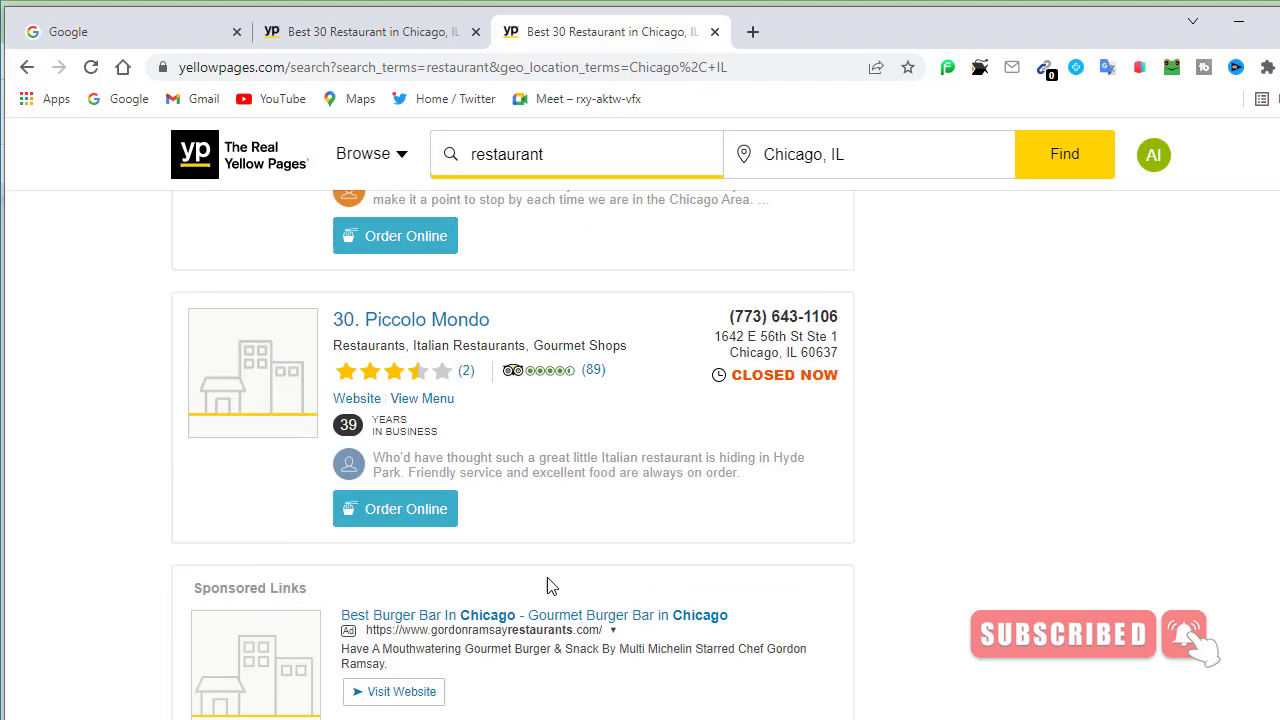
scroll(558, 573, "up", 15)
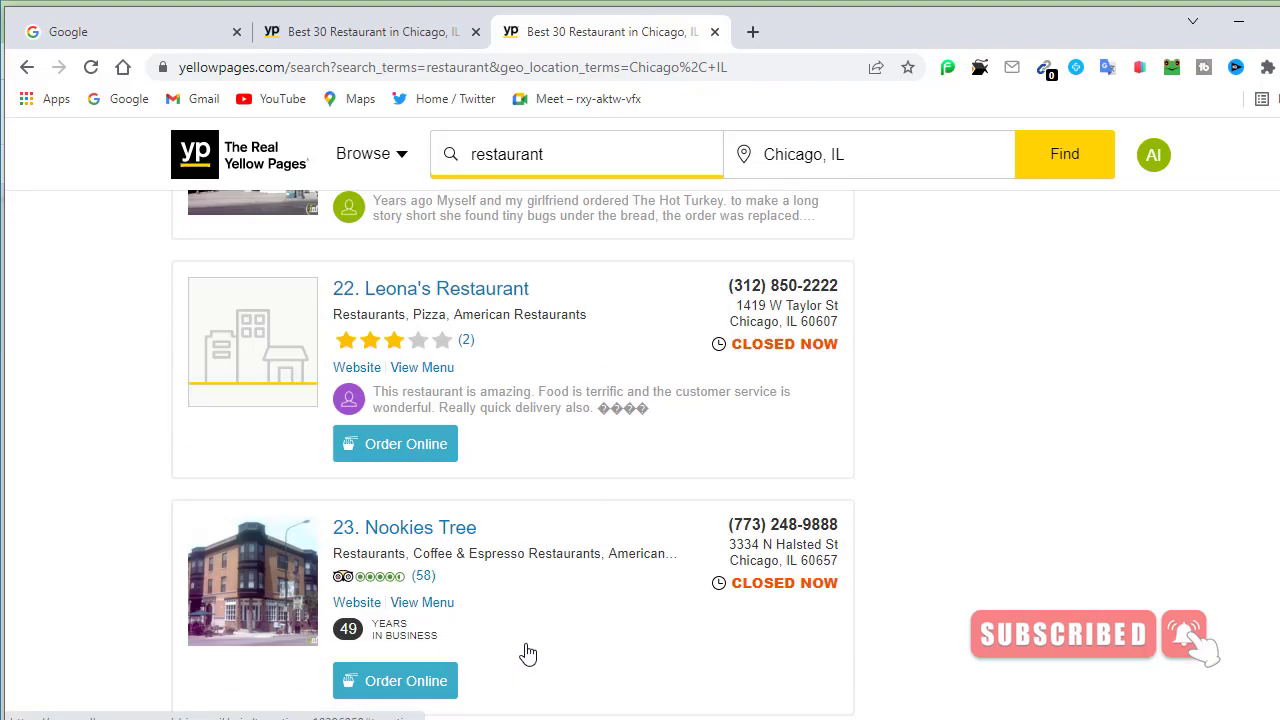
Step: Look back through the Chicago restaurant listings up to the first result, examining names, phone numbers, addresses and website links
scroll(510, 630, "up", 10)
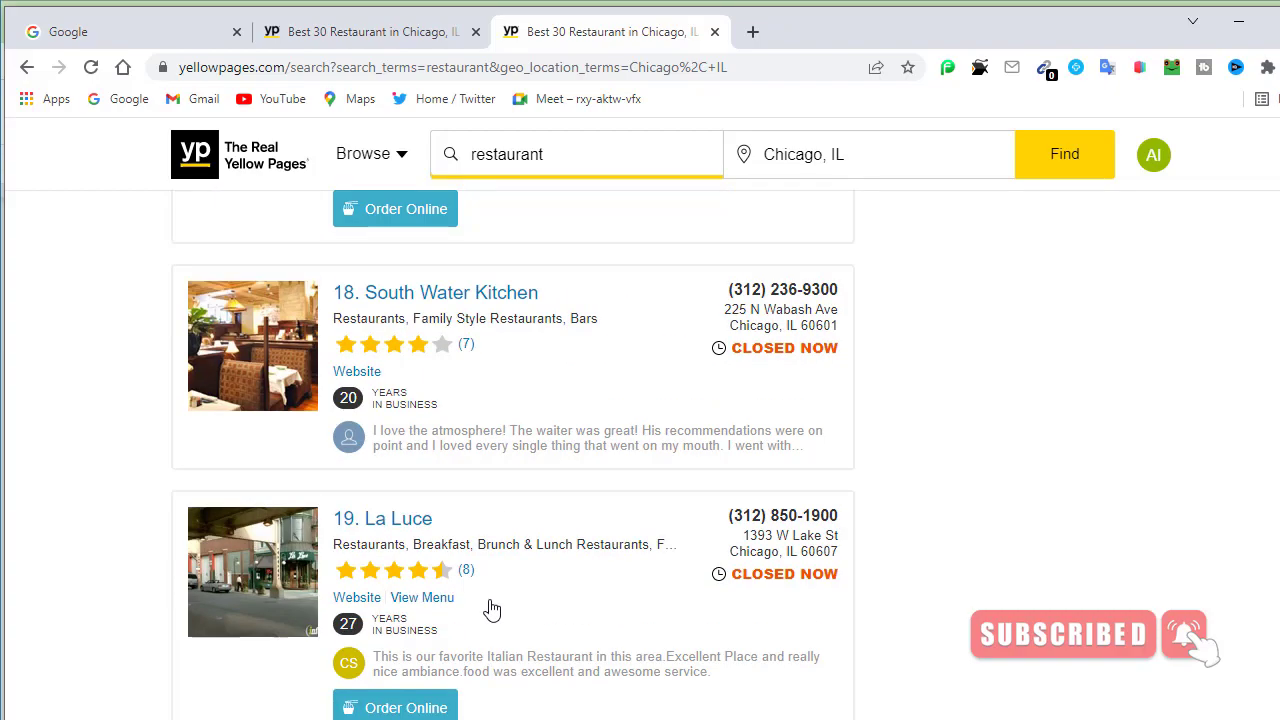
scroll(463, 539, "up", 4)
scroll(483, 541, "up", 20)
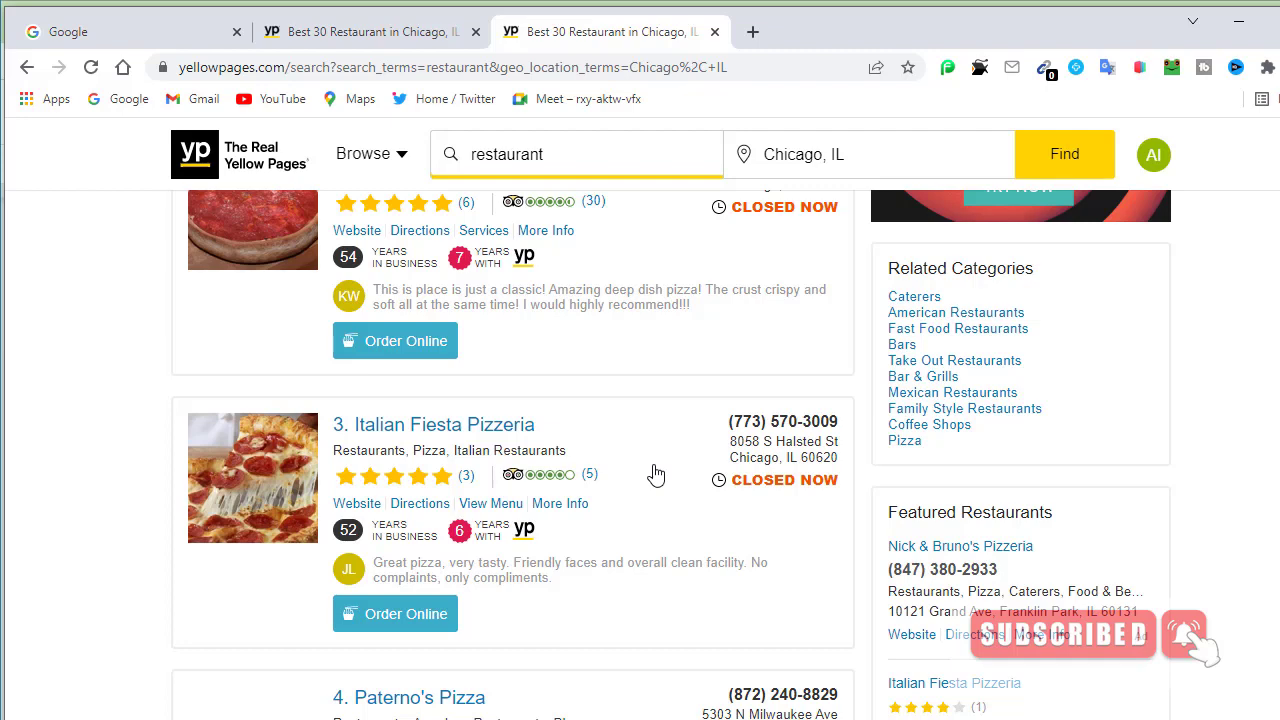
scroll(654, 477, "down", 1)
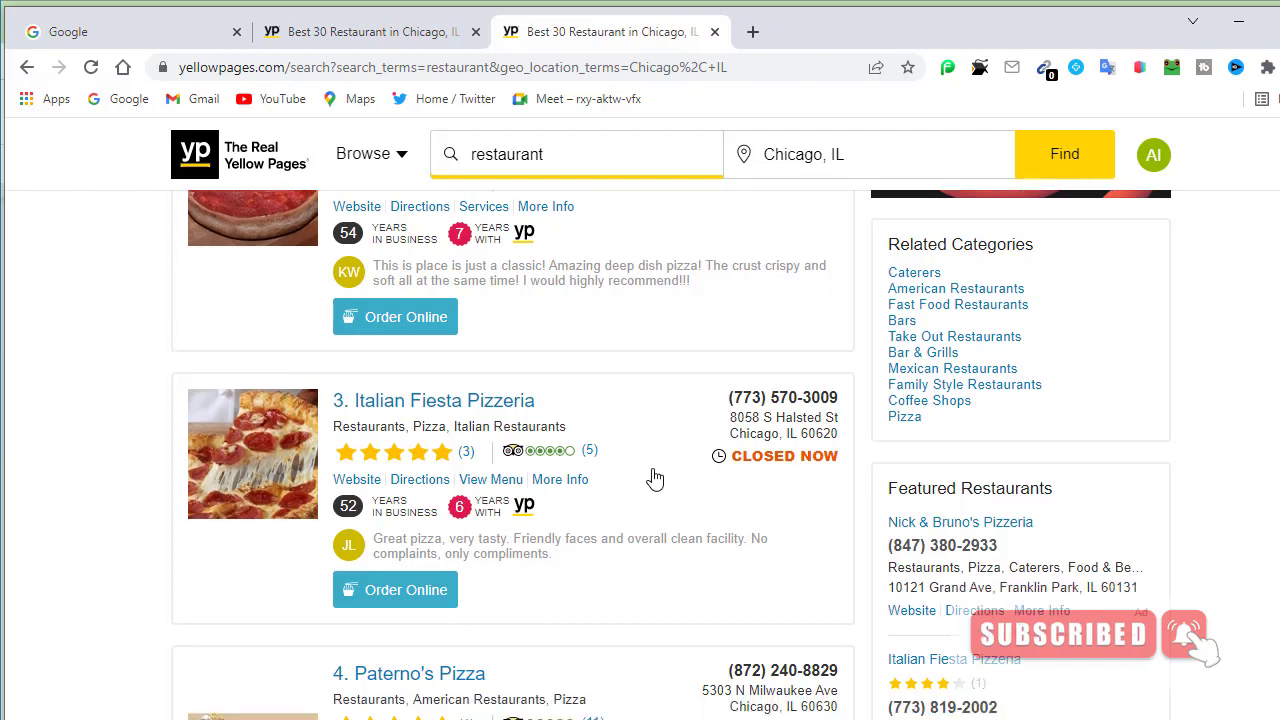
scroll(634, 477, "up", 1)
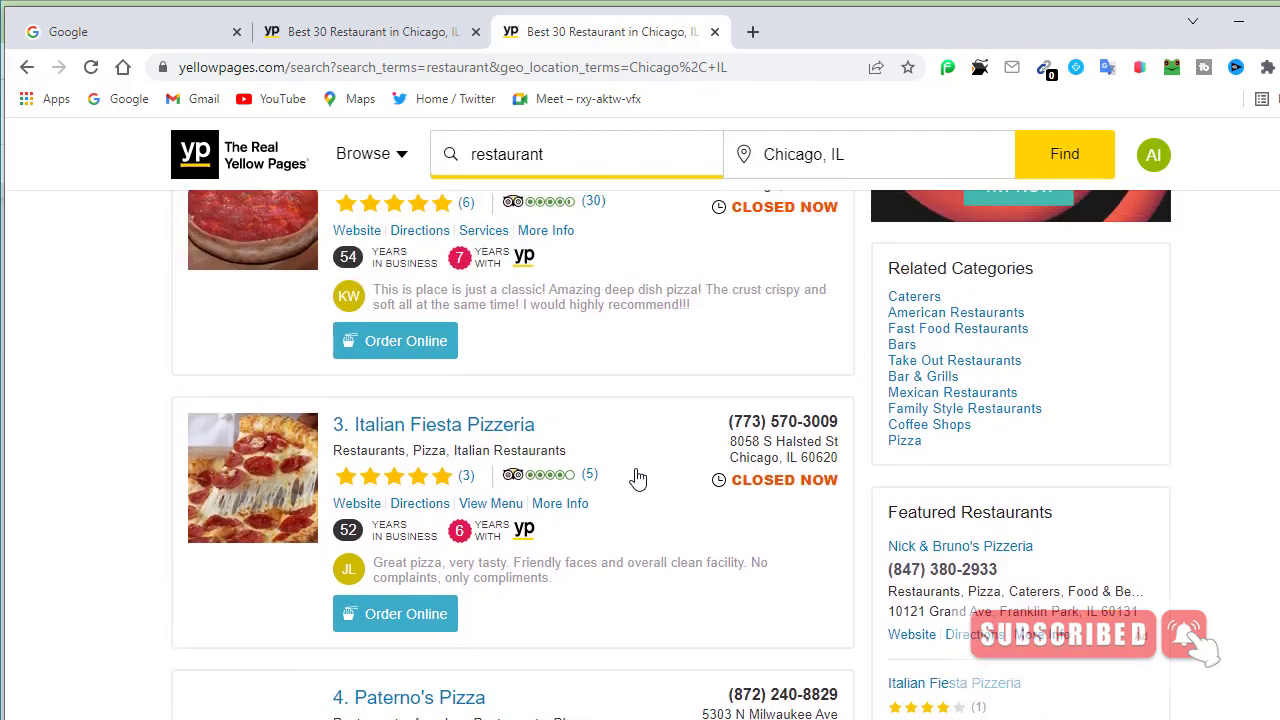
scroll(638, 477, "up", 2)
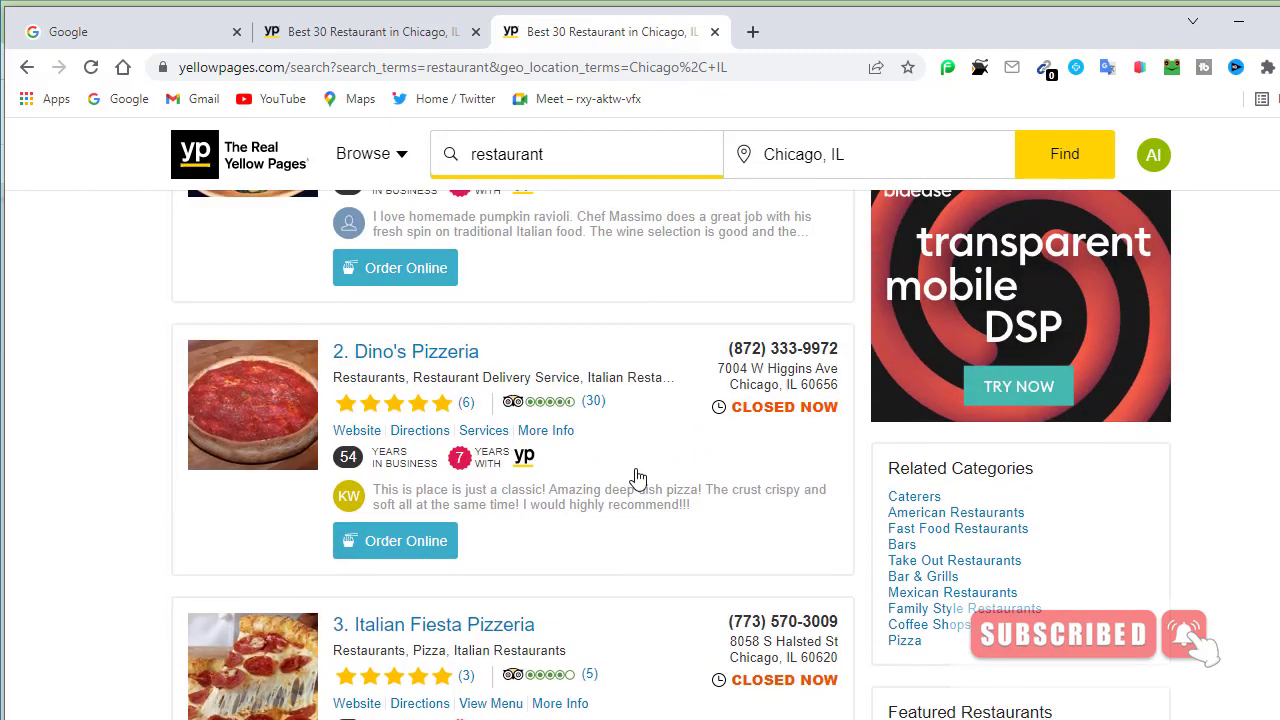
scroll(626, 466, "up", 1)
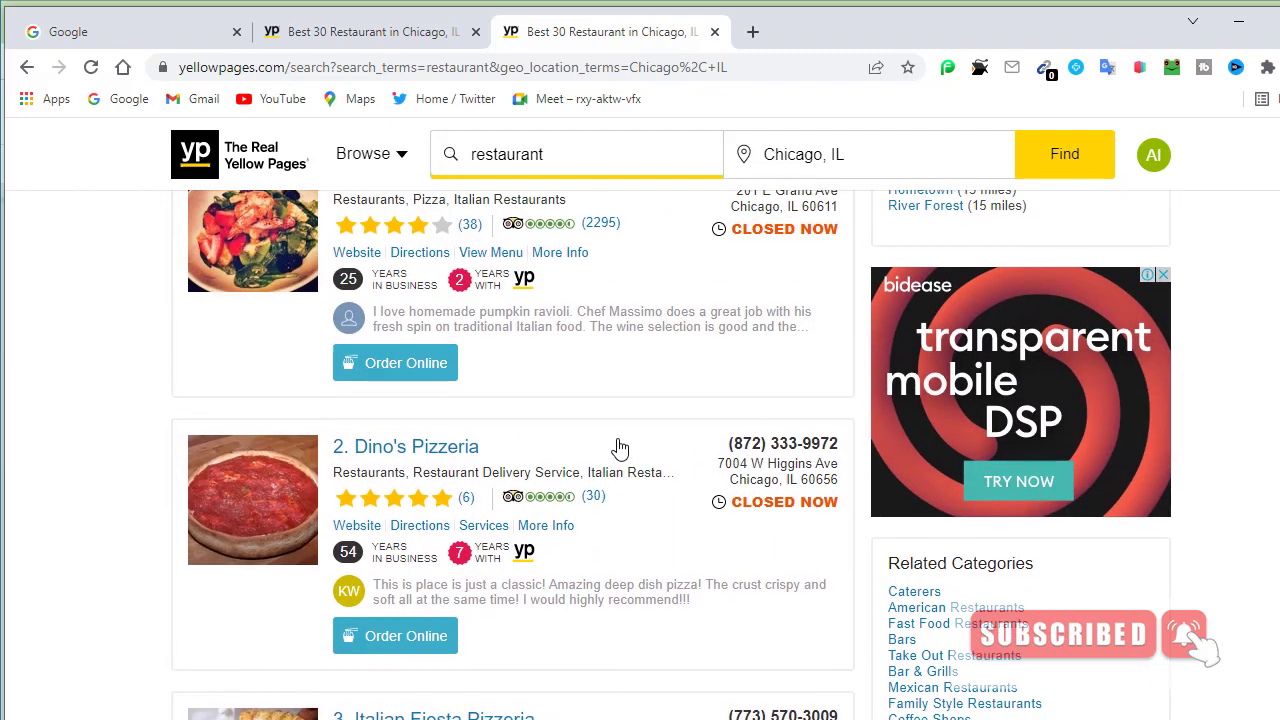
scroll(597, 417, "up", 3)
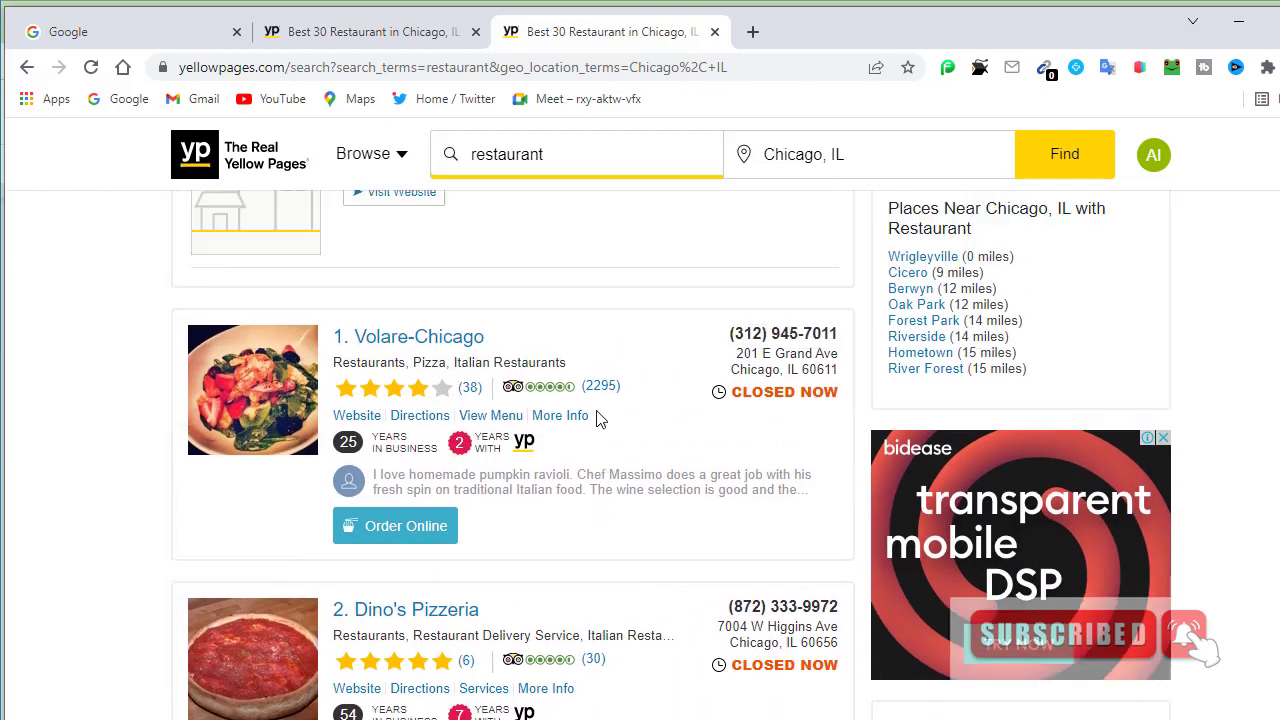
scroll(591, 429, "down", 1)
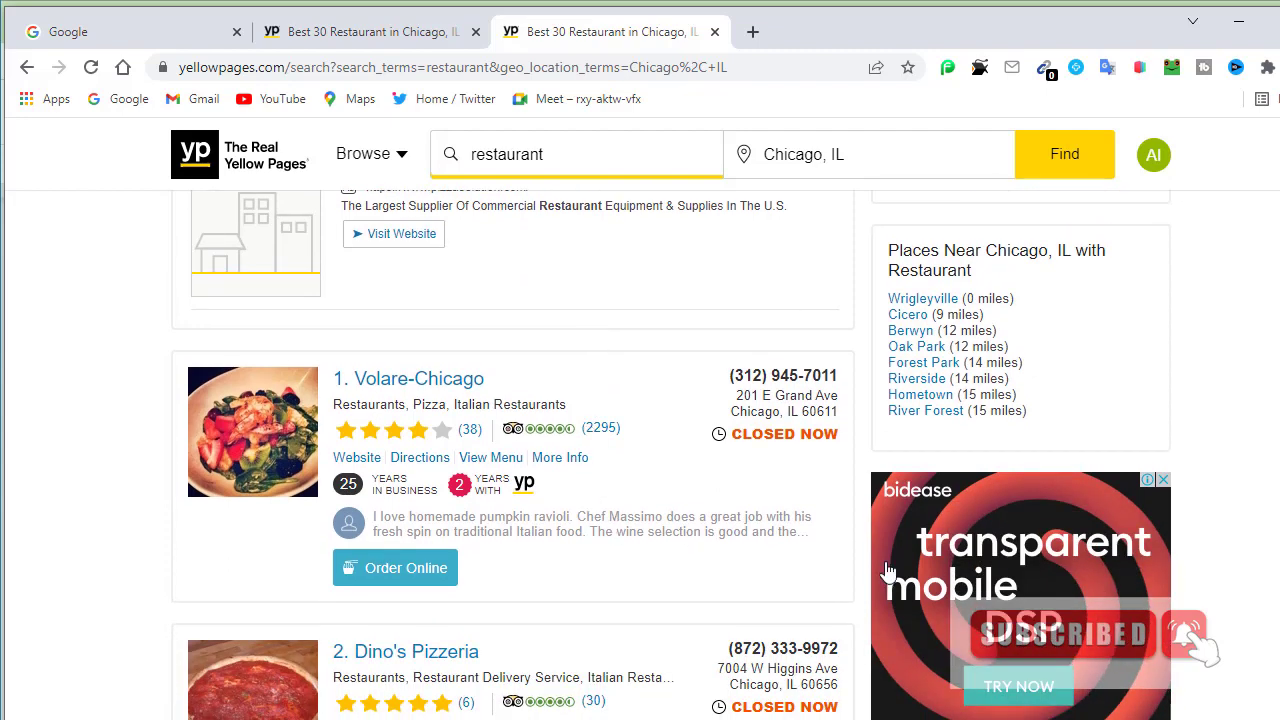
Step: Open the first listing, Volare-Chicago, in a new browser tab and switch to that tab
right_click(424, 378)
left_click(505, 395)
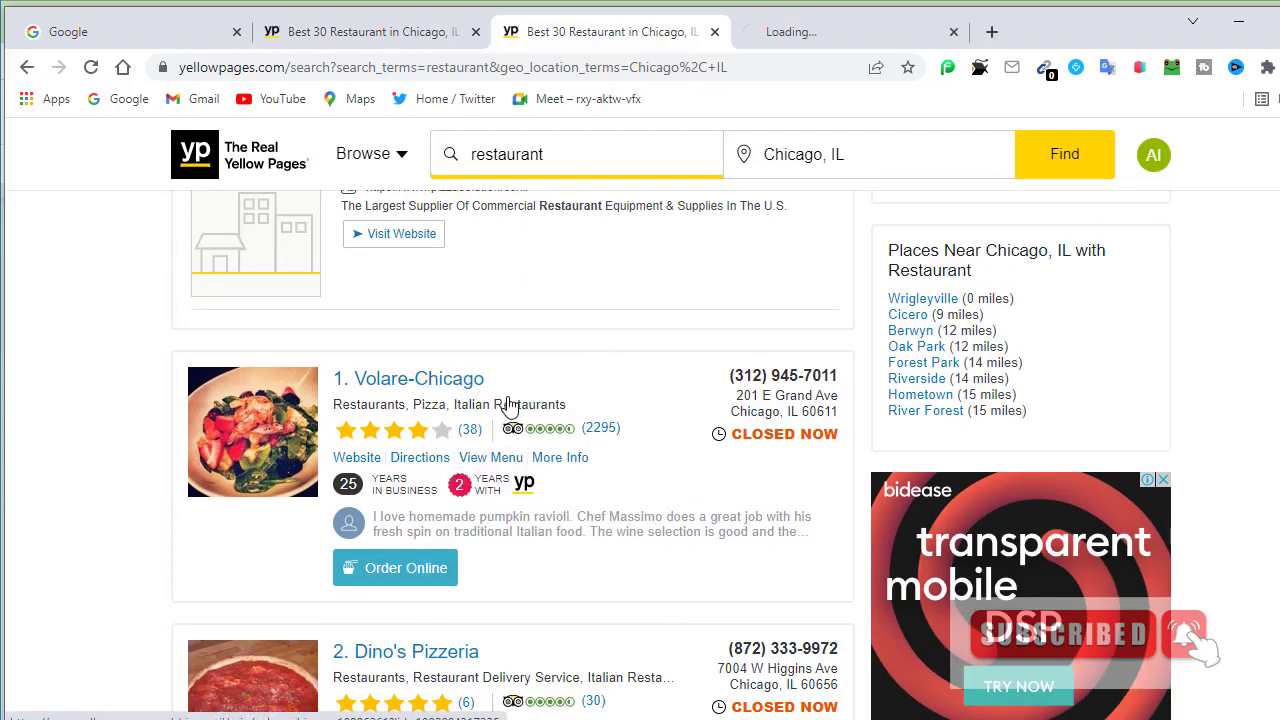
left_click(820, 31)
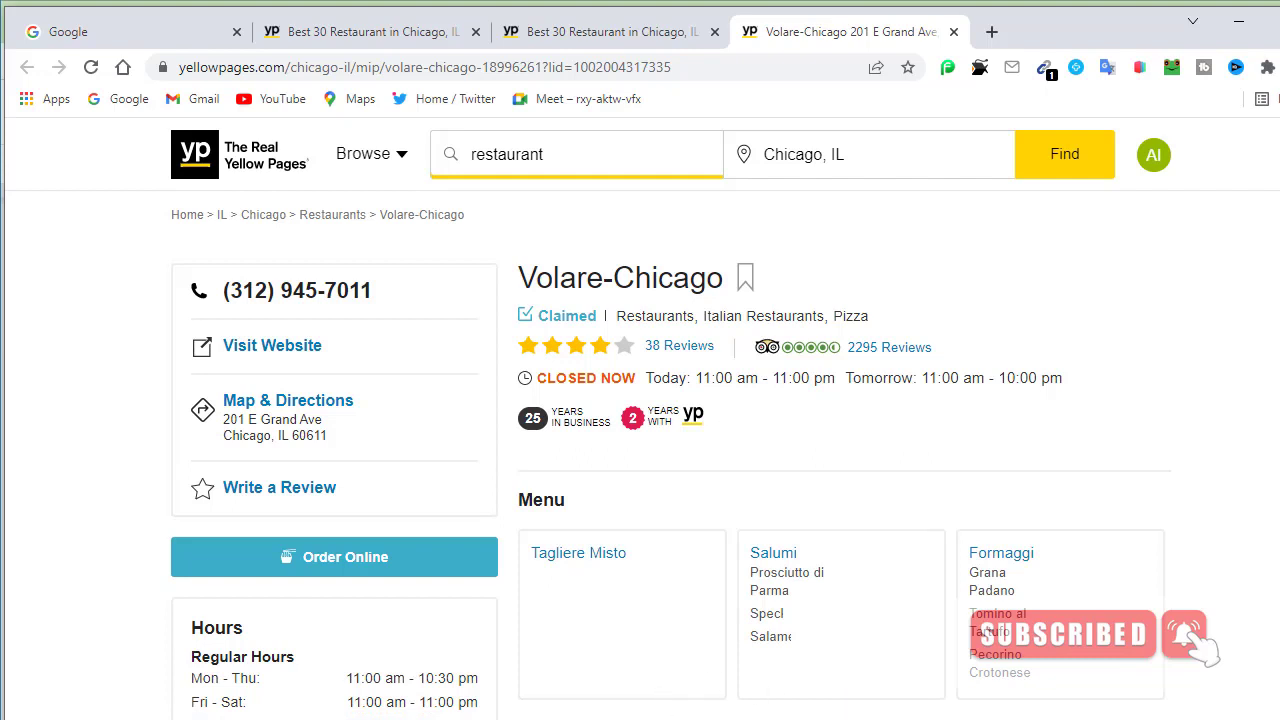
Step: Switch to the Google Sheets spreadsheet with the company contact columns and start editing cell A2 under Company Name
left_click(713, 718)
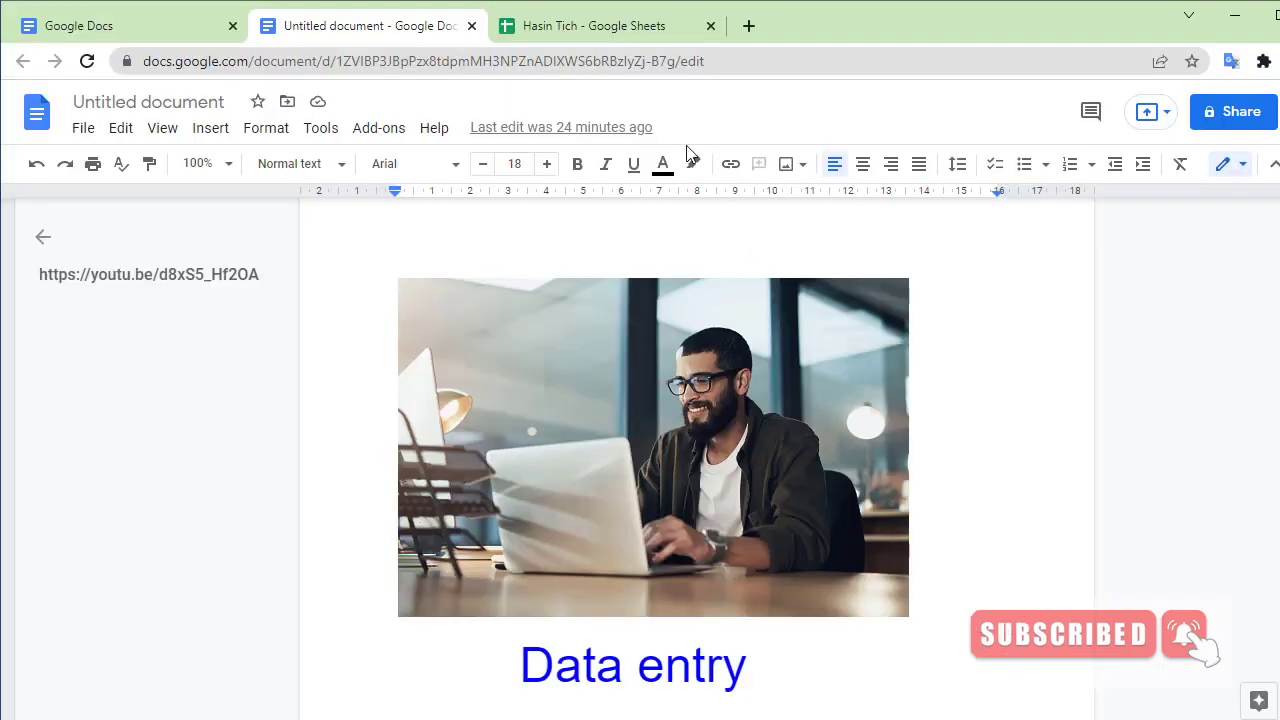
left_click(598, 30)
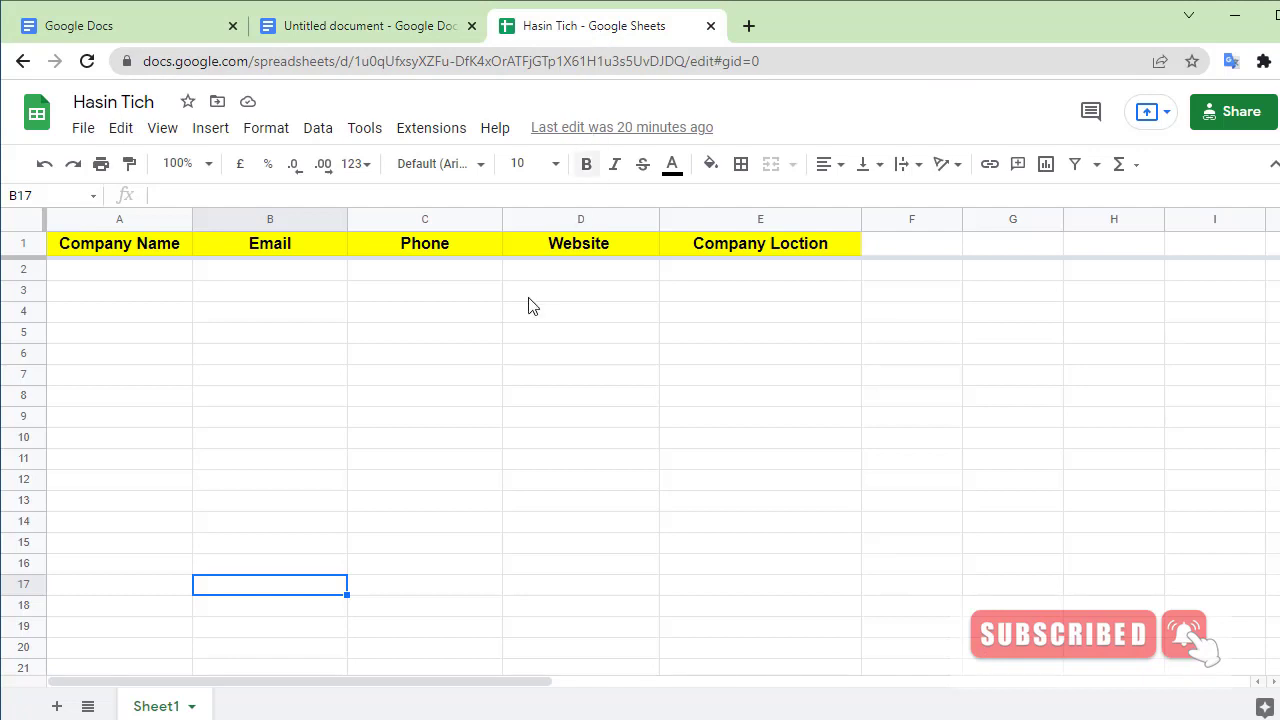
left_click(116, 272)
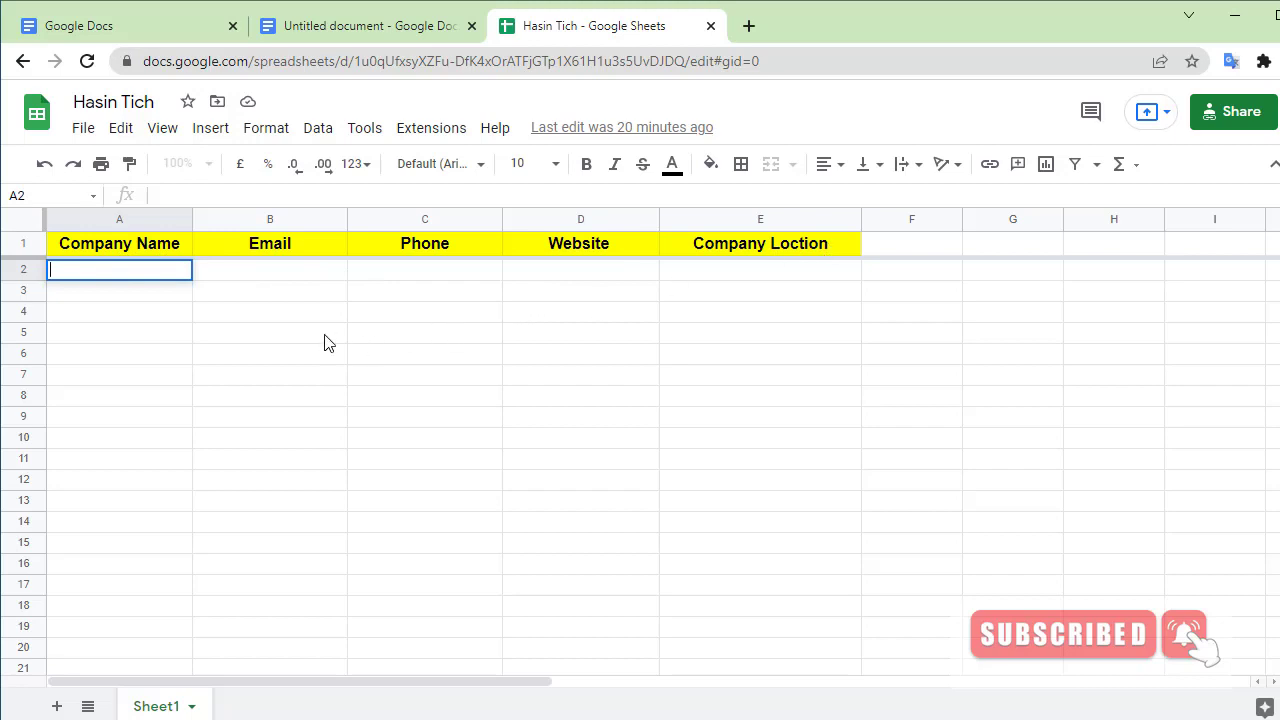
double_click(113, 273)
Step: Return to the Volare-Chicago listing on Yellow Pages and copy the business name from its heading
key("alt+Tab")
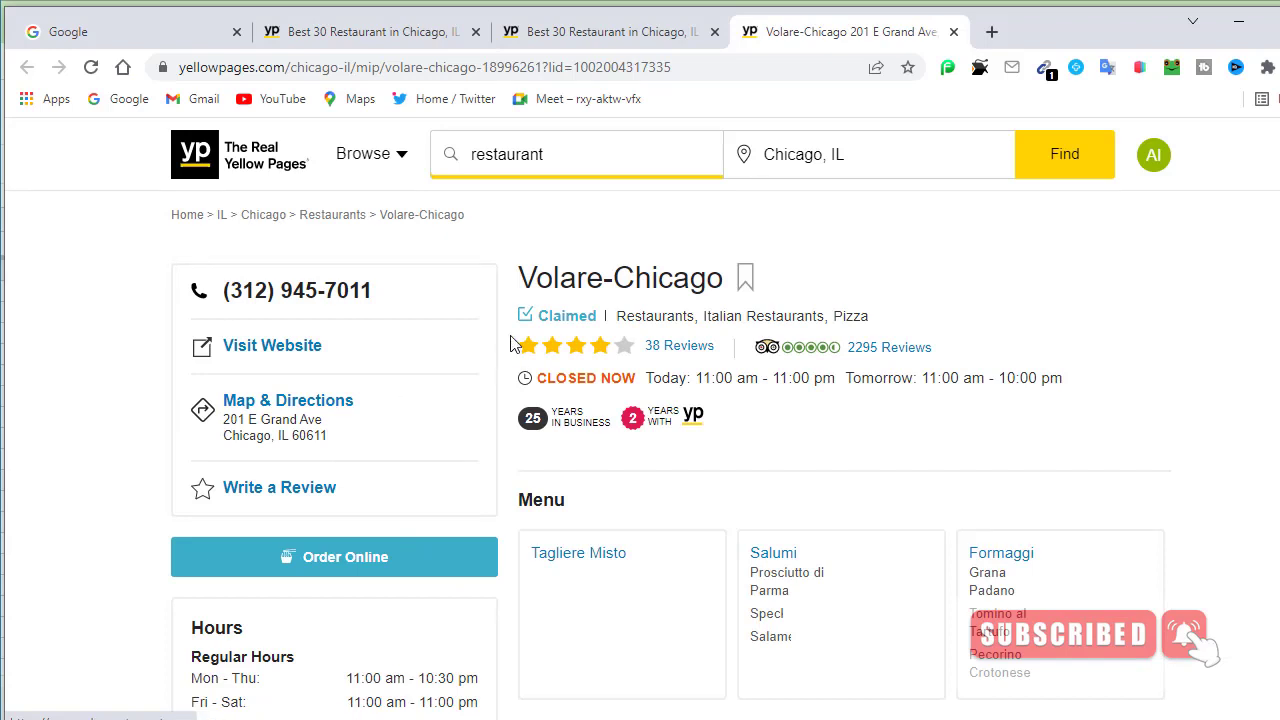
left_click_drag(517, 280, 640, 294)
left_click(765, 293)
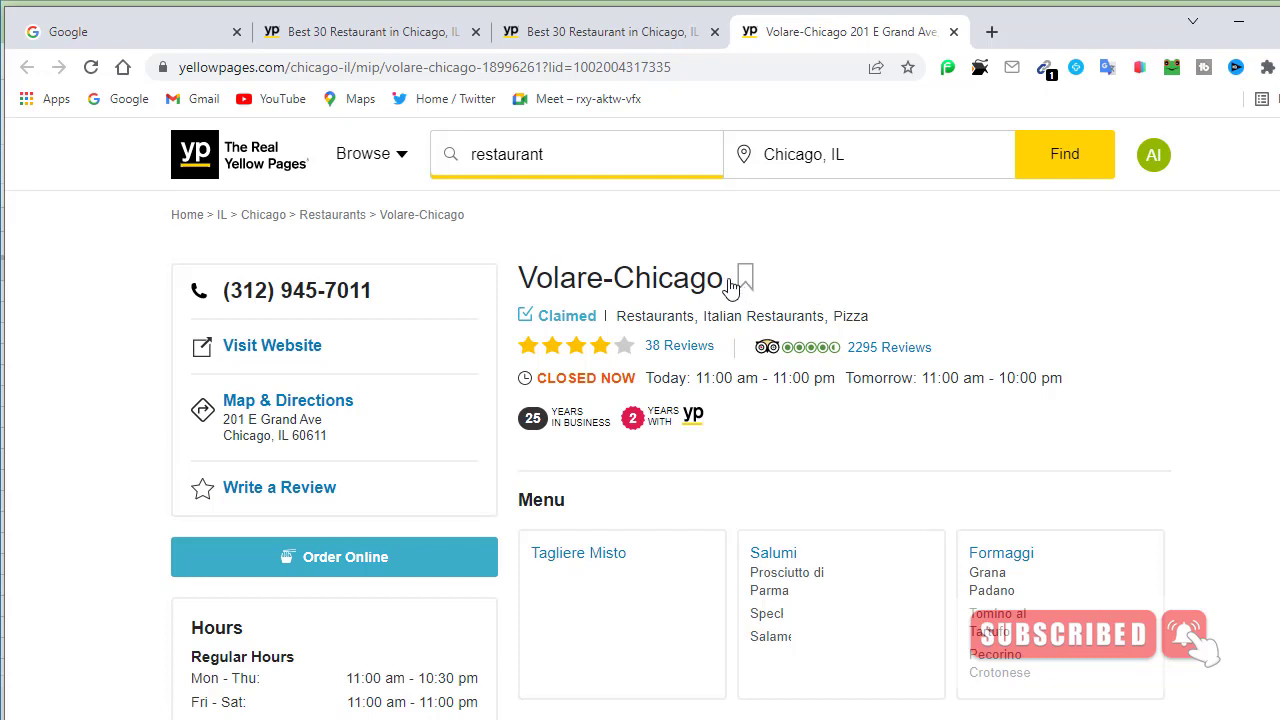
left_click_drag(716, 288, 658, 286)
left_click(716, 288)
triple_click(716, 288)
key("ctrl+c")
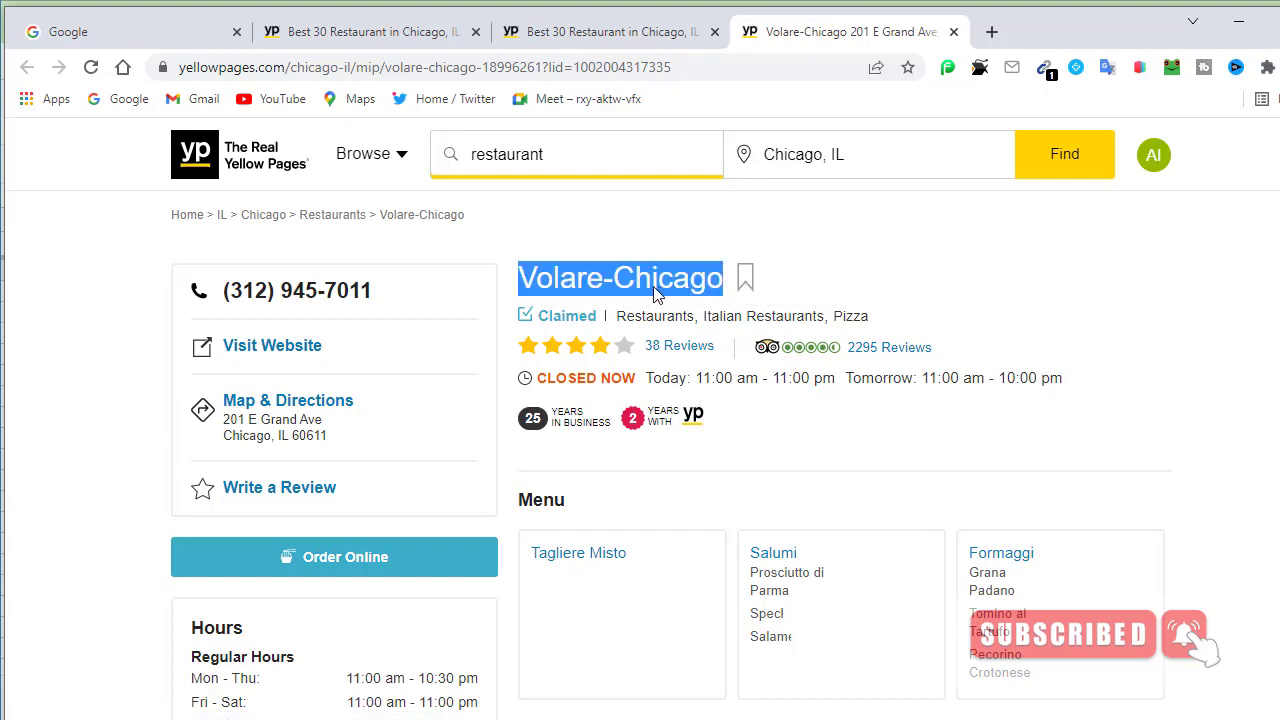
right_click(649, 277)
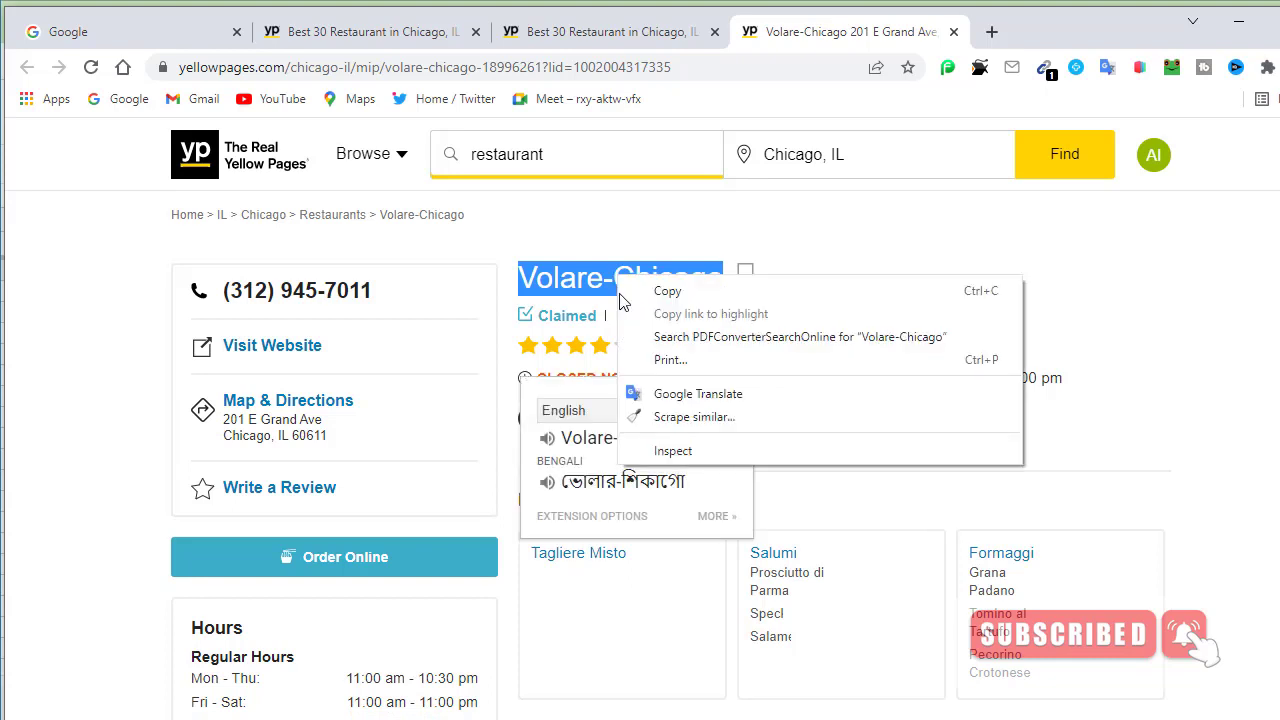
left_click(665, 290)
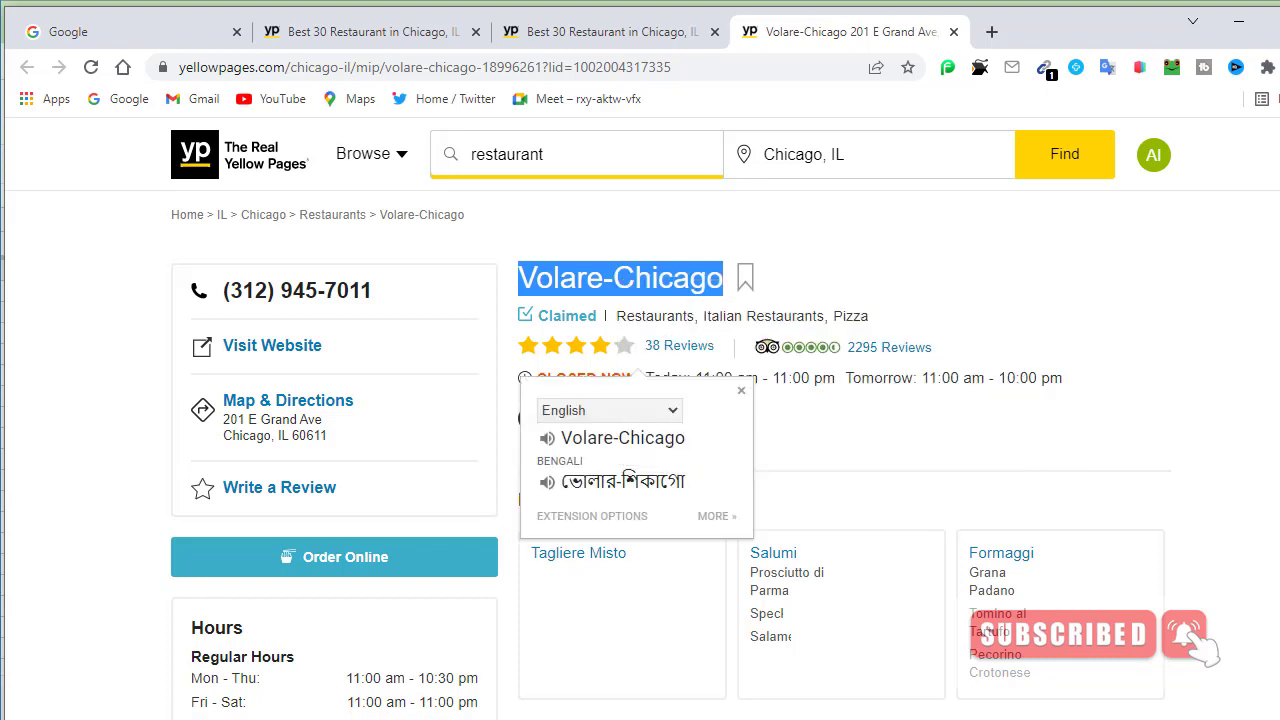
Step: Switch to the Google Sheets spreadsheet, paste Volare-Chicago into cell A2 and select cell B2 under Email
mouse_move(760, 715)
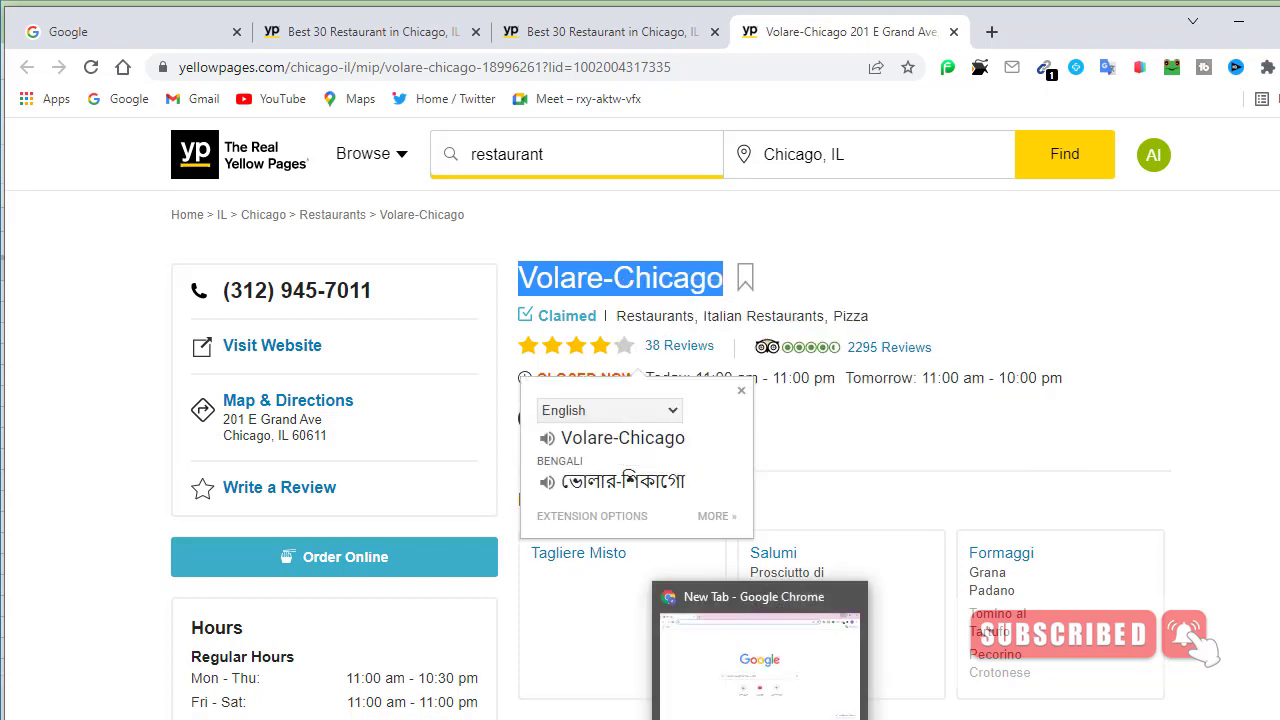
left_click(641, 637)
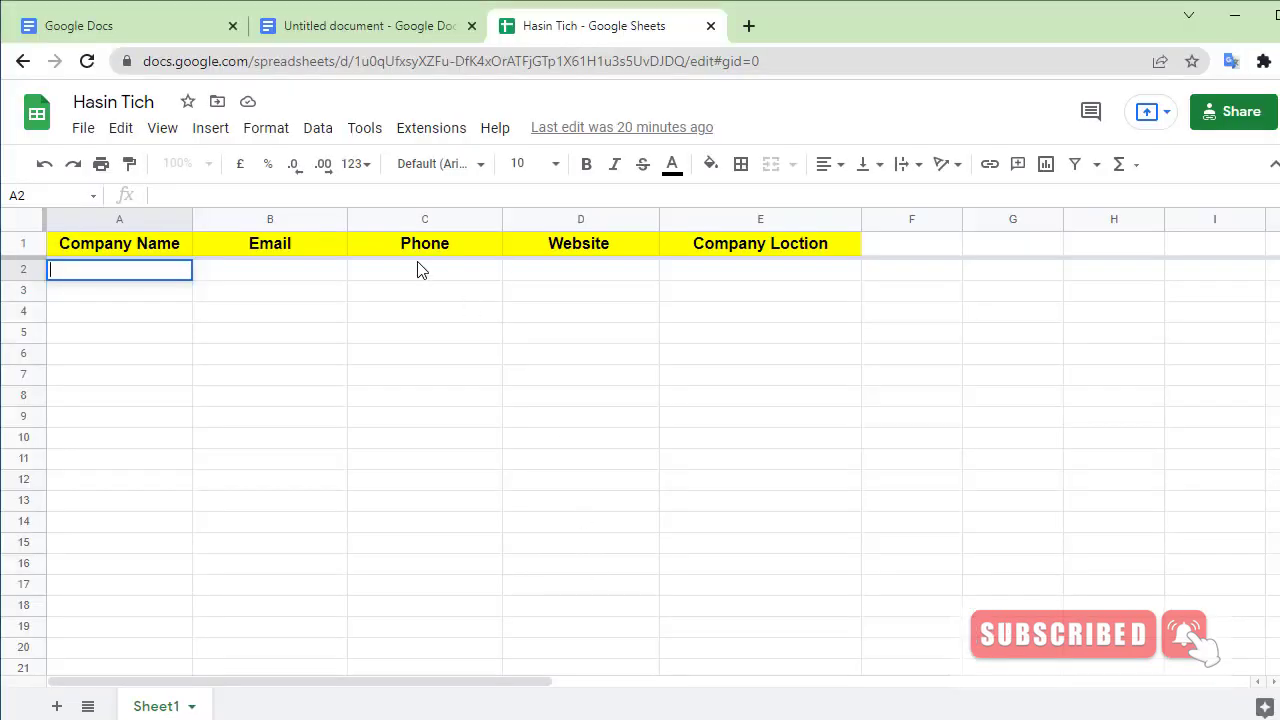
right_click(80, 270)
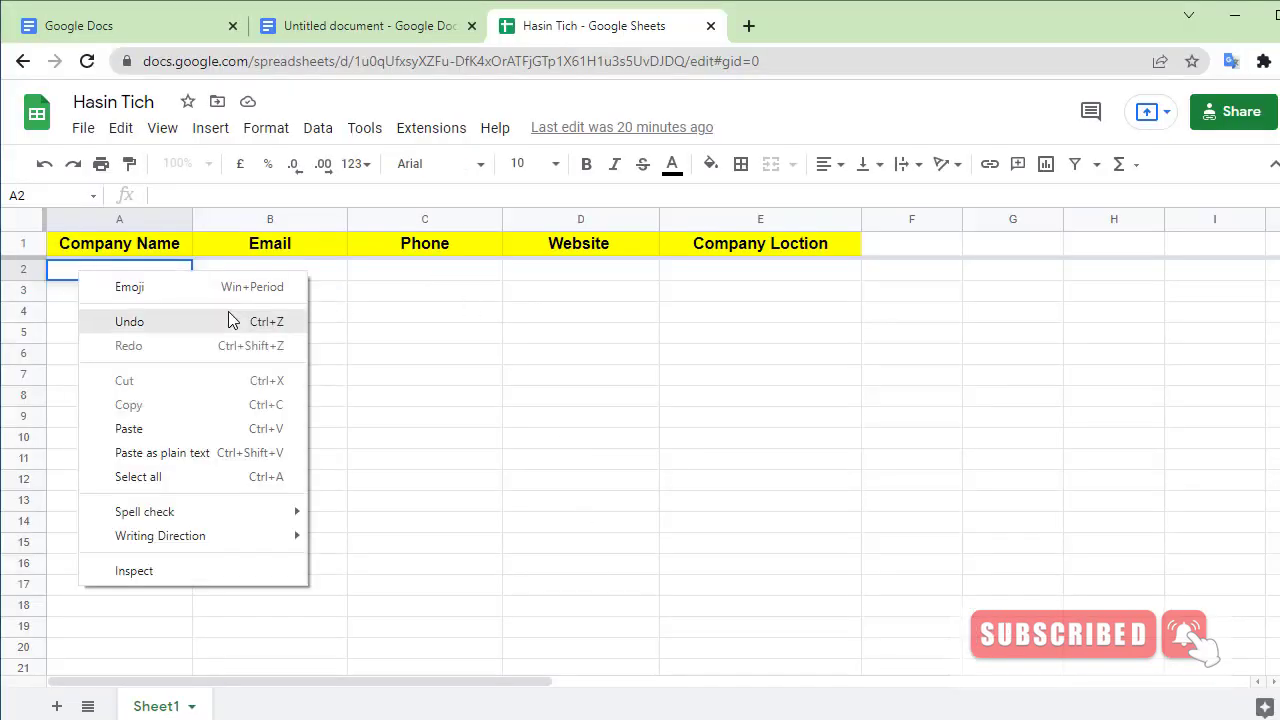
left_click(174, 429)
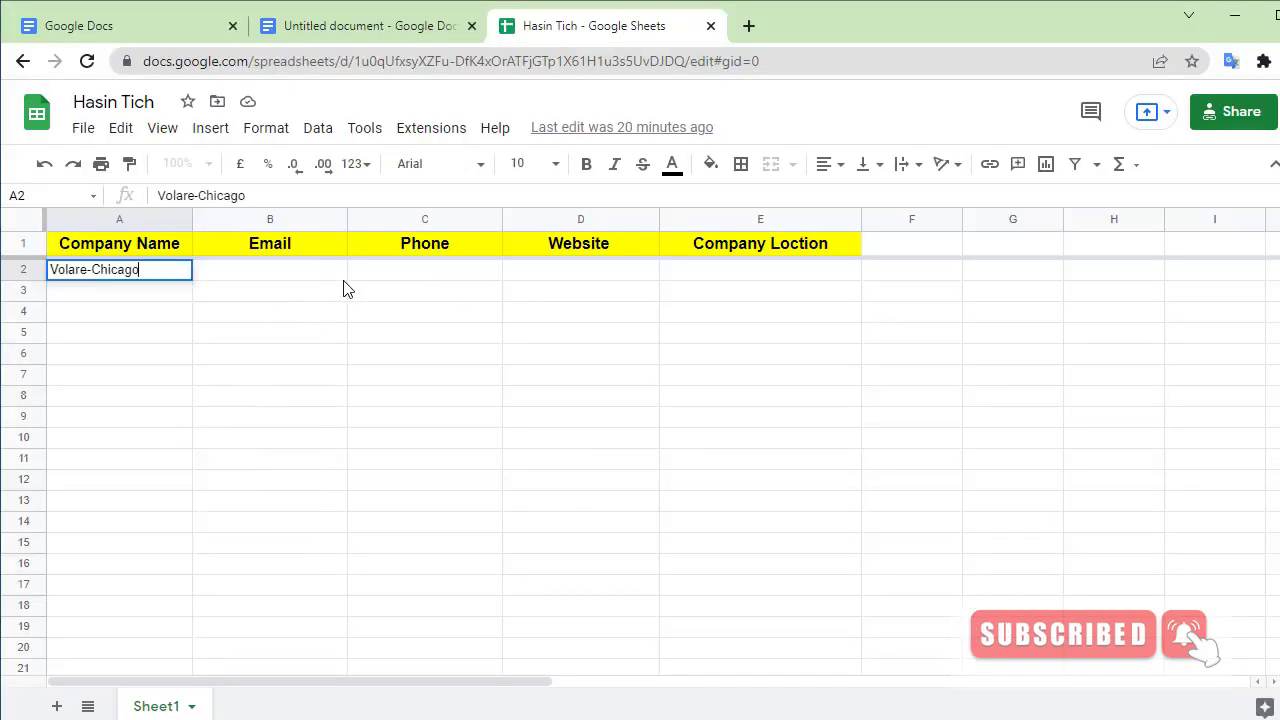
left_click(266, 279)
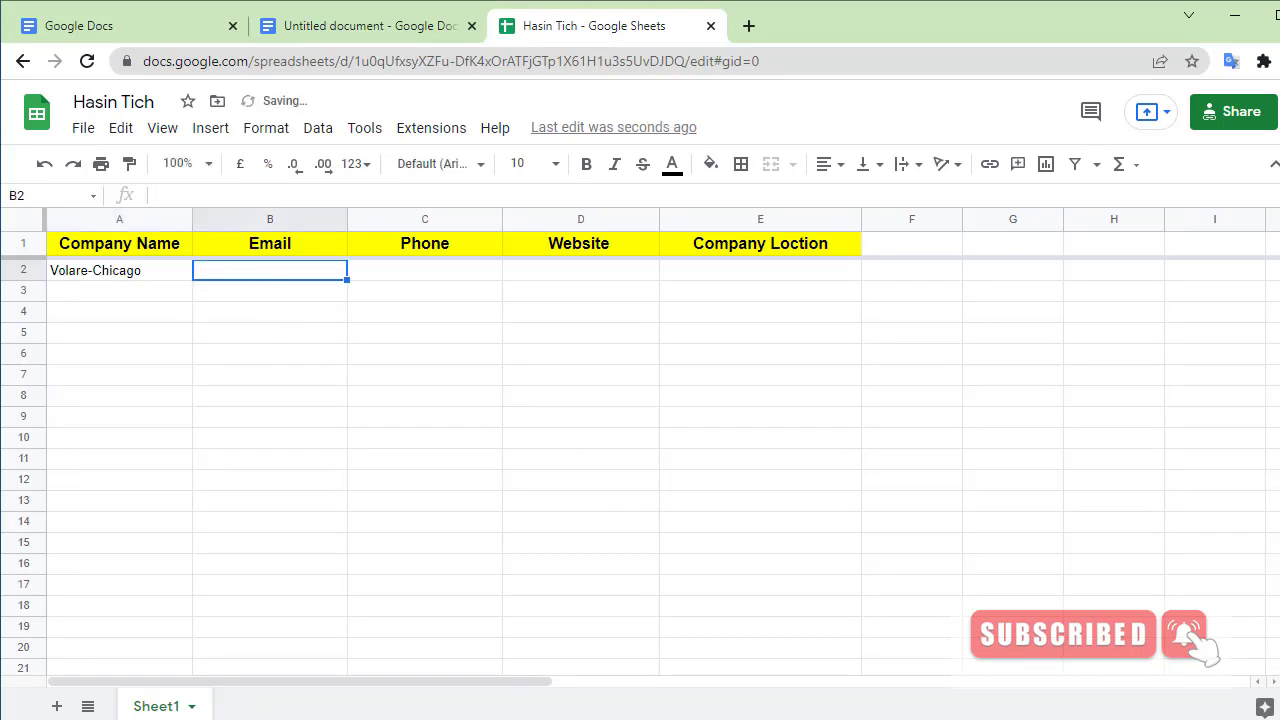
Step: Return to the Volare-Chicago listing on Yellow Pages and look through its contact details, hours and links
left_click(685, 640)
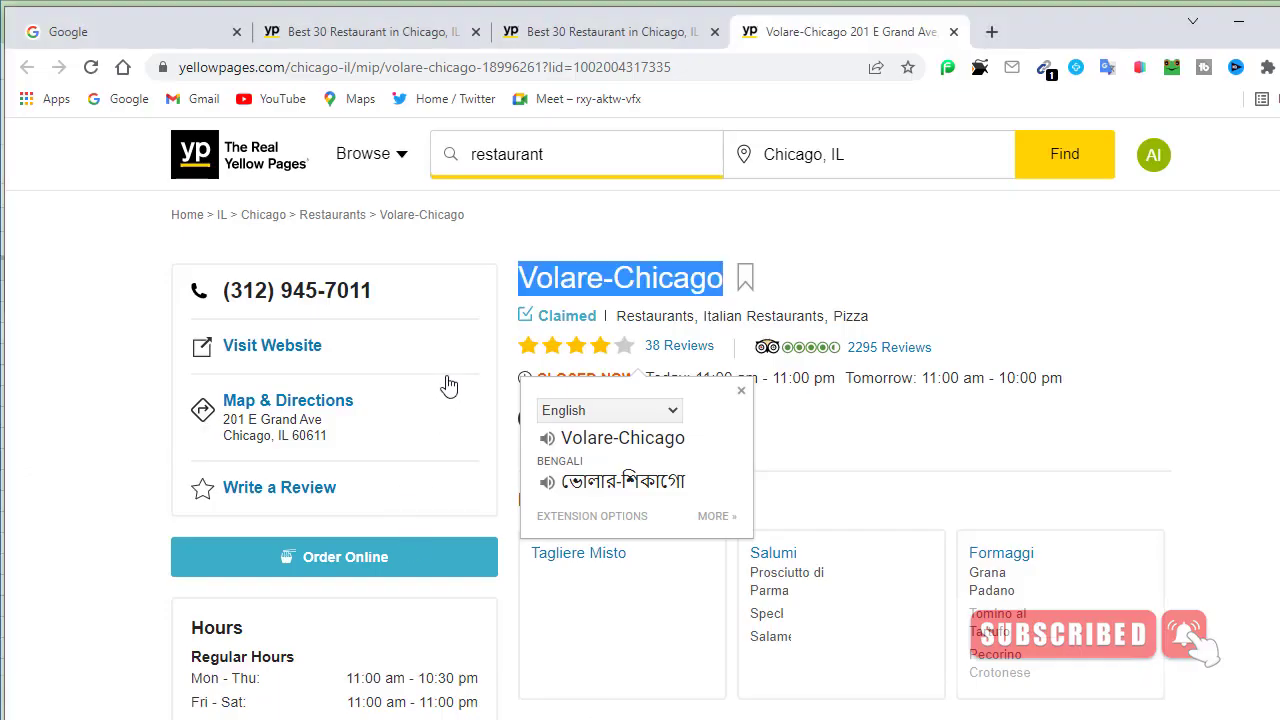
left_click(496, 328)
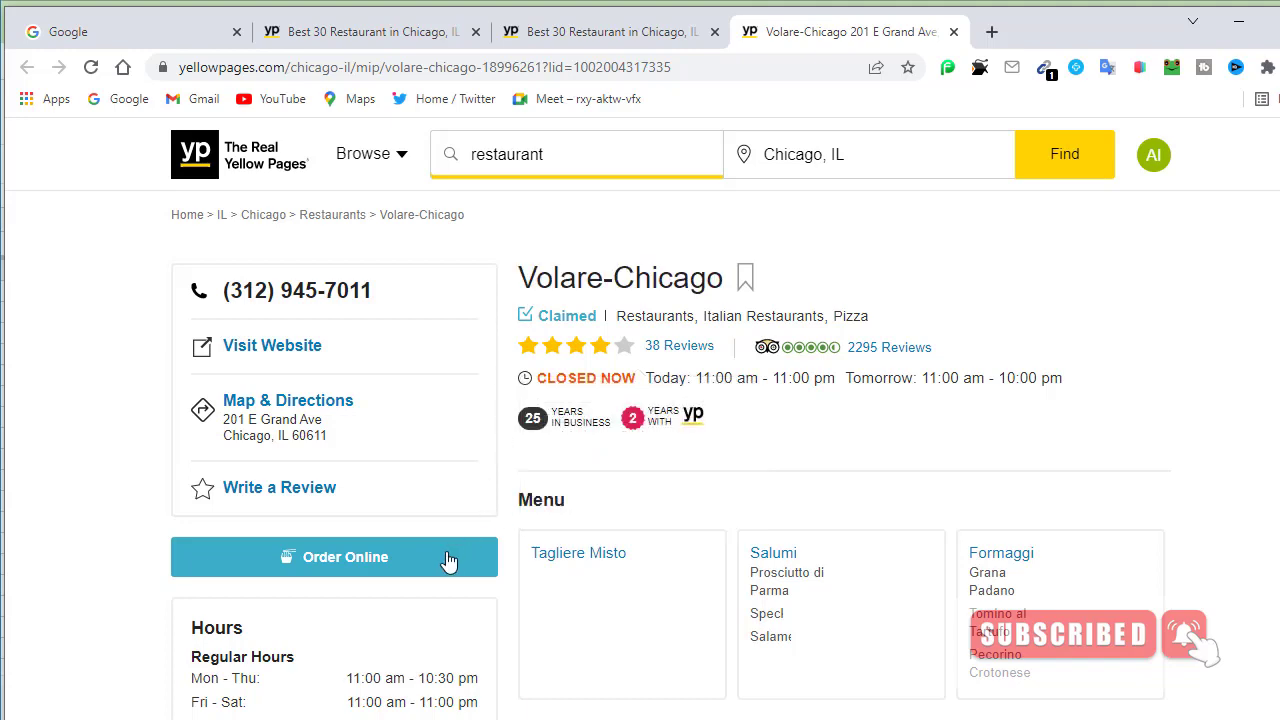
scroll(508, 491, "down", 3)
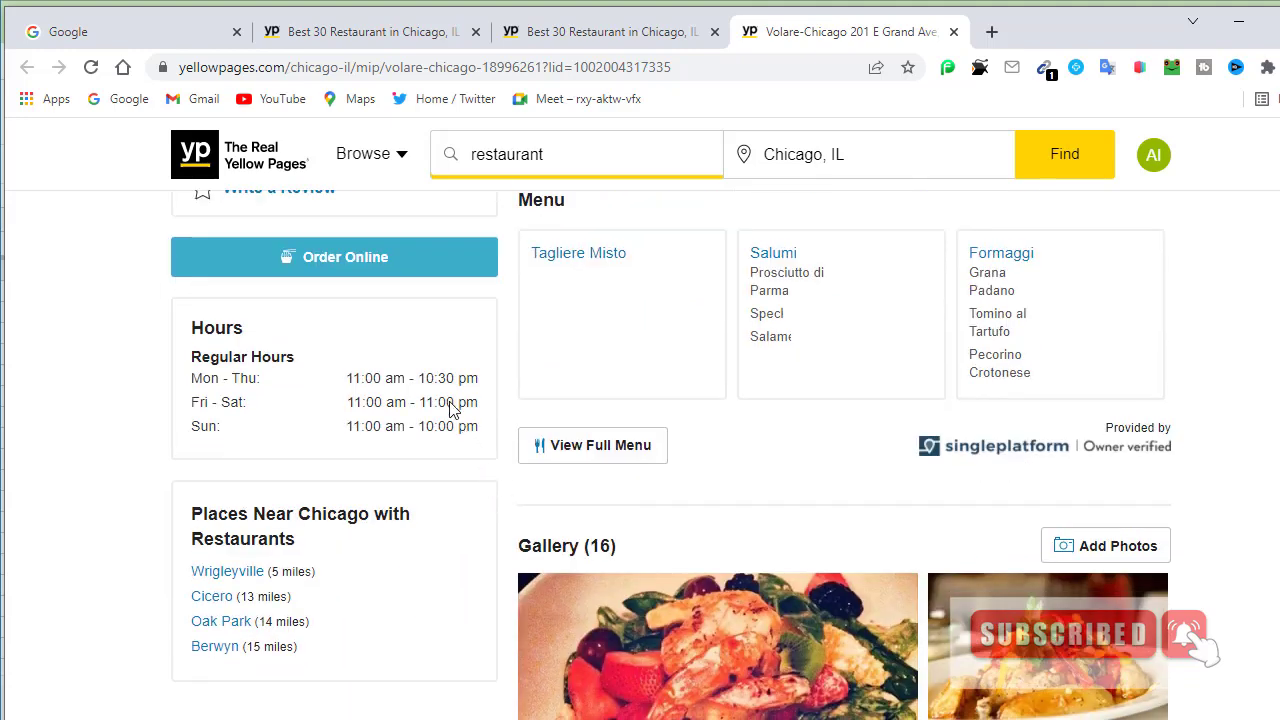
scroll(450, 408, "up", 2)
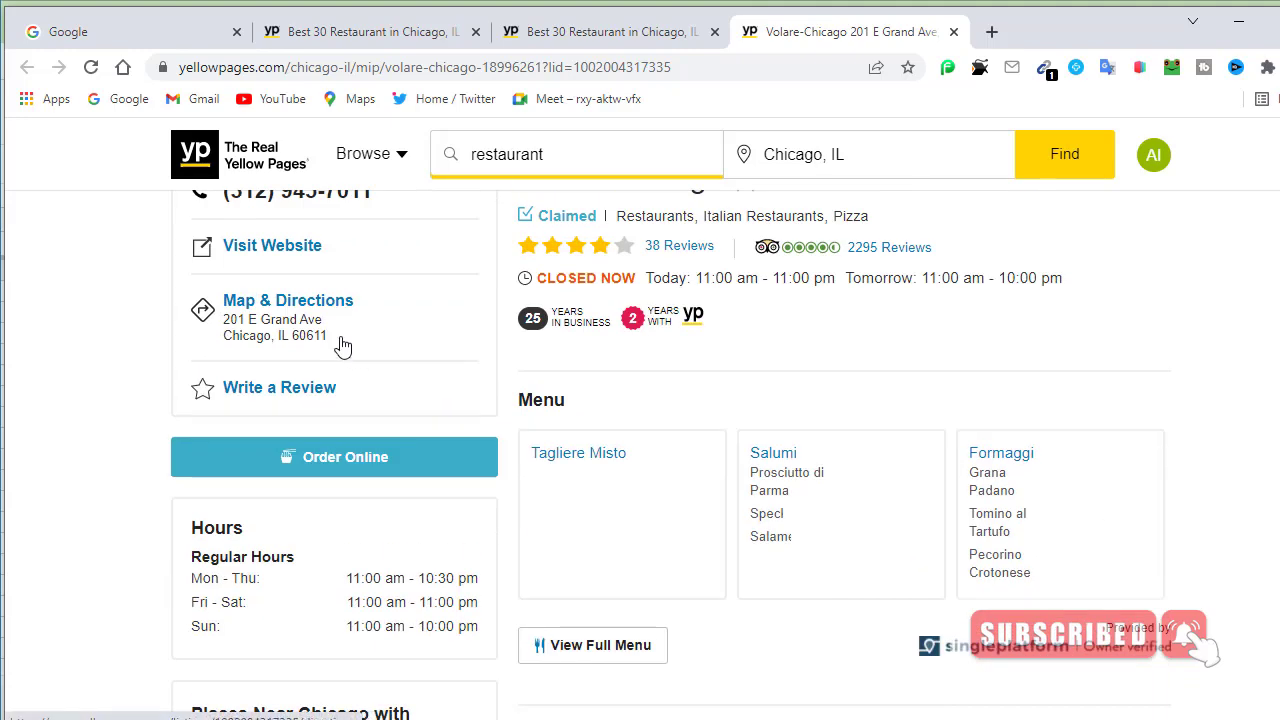
scroll(423, 414, "up", 1)
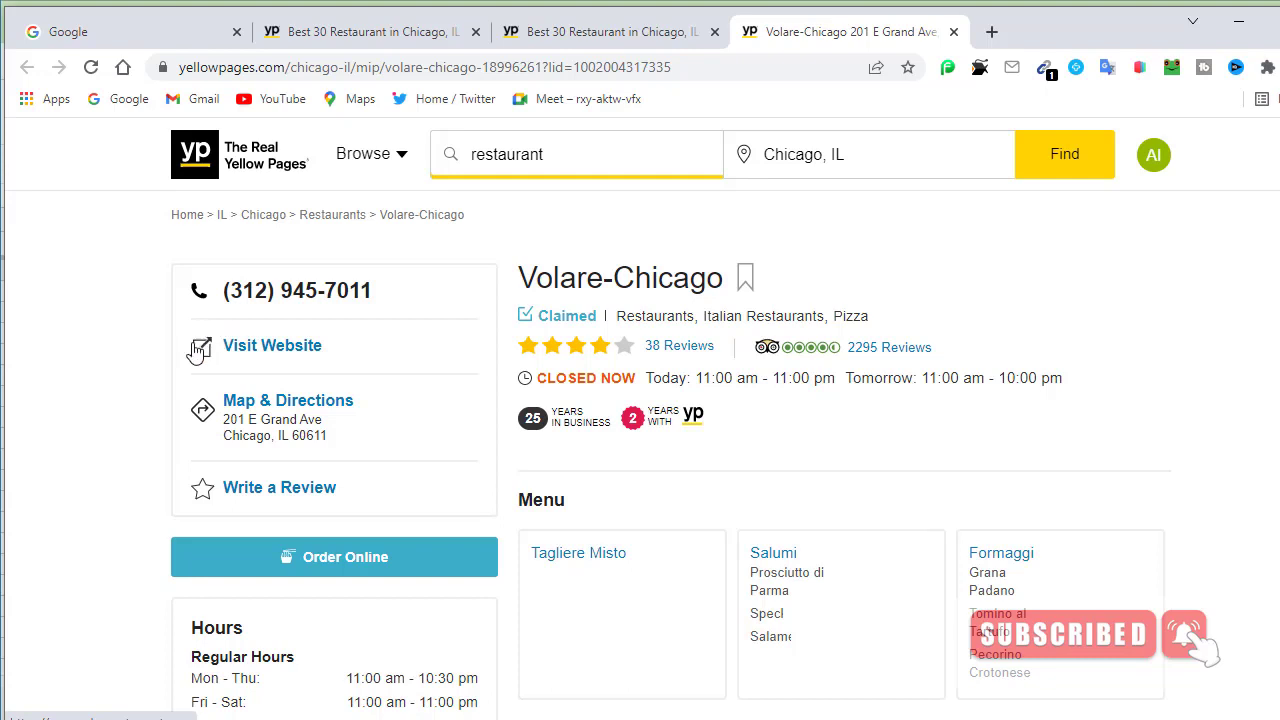
Step: Open the restaurant's own website from the Volare-Chicago listing in a new tab and look over its home page
right_click(252, 350)
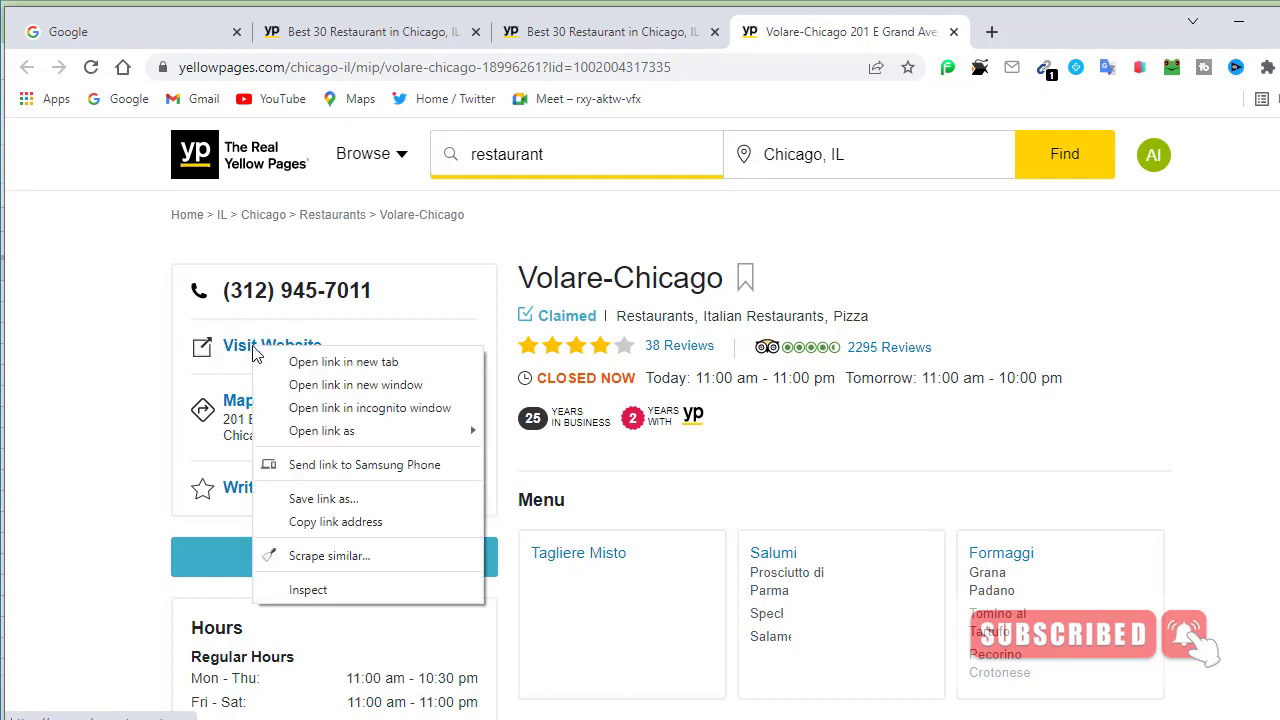
left_click(349, 365)
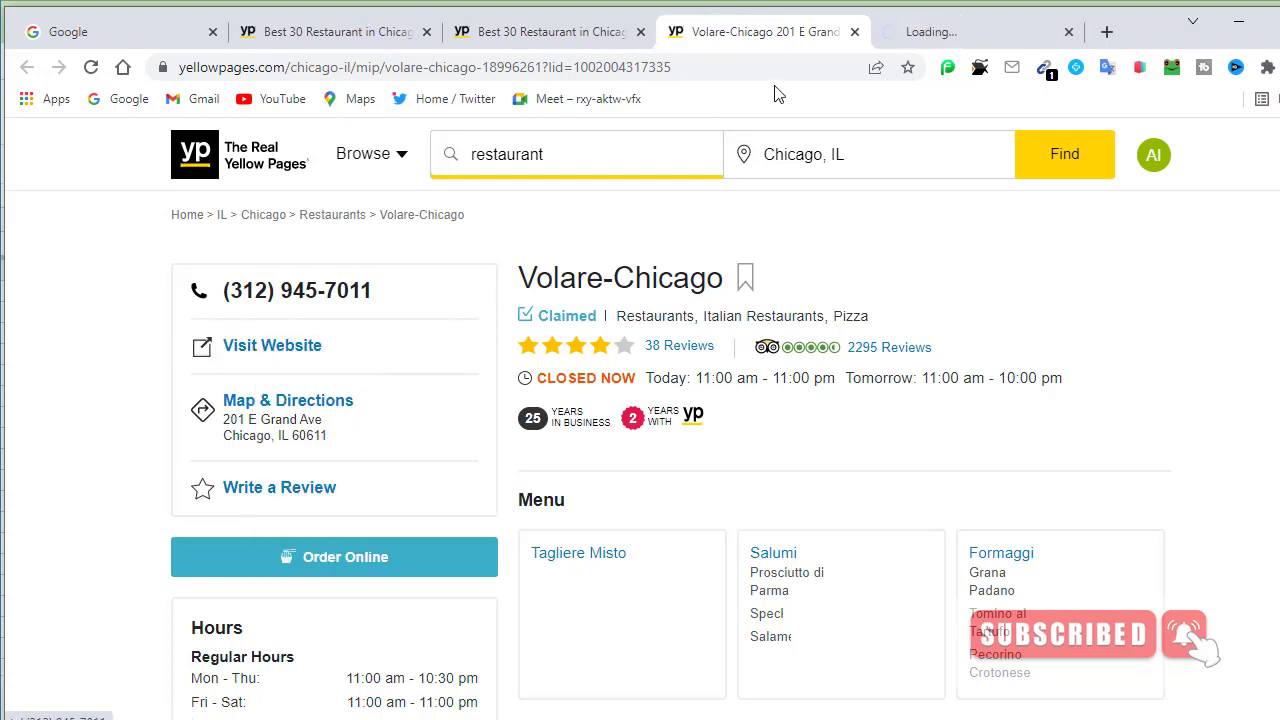
left_click(928, 37)
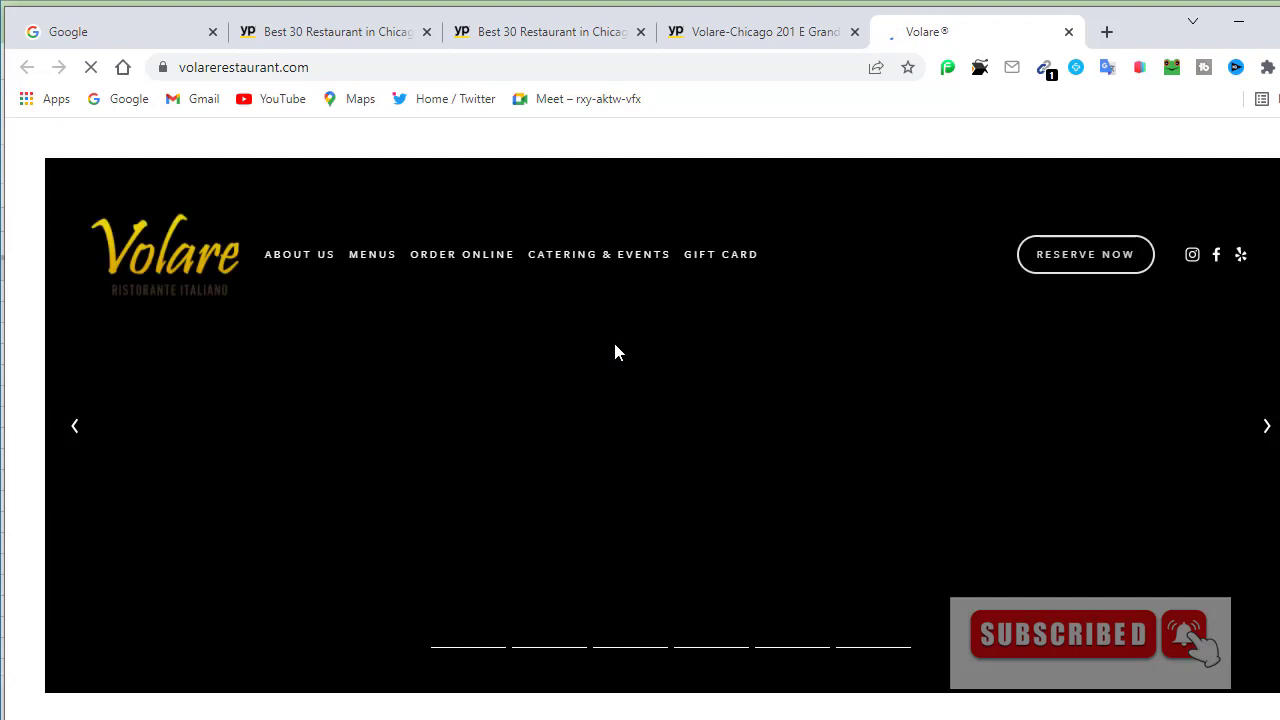
scroll(800, 400, "down", 3)
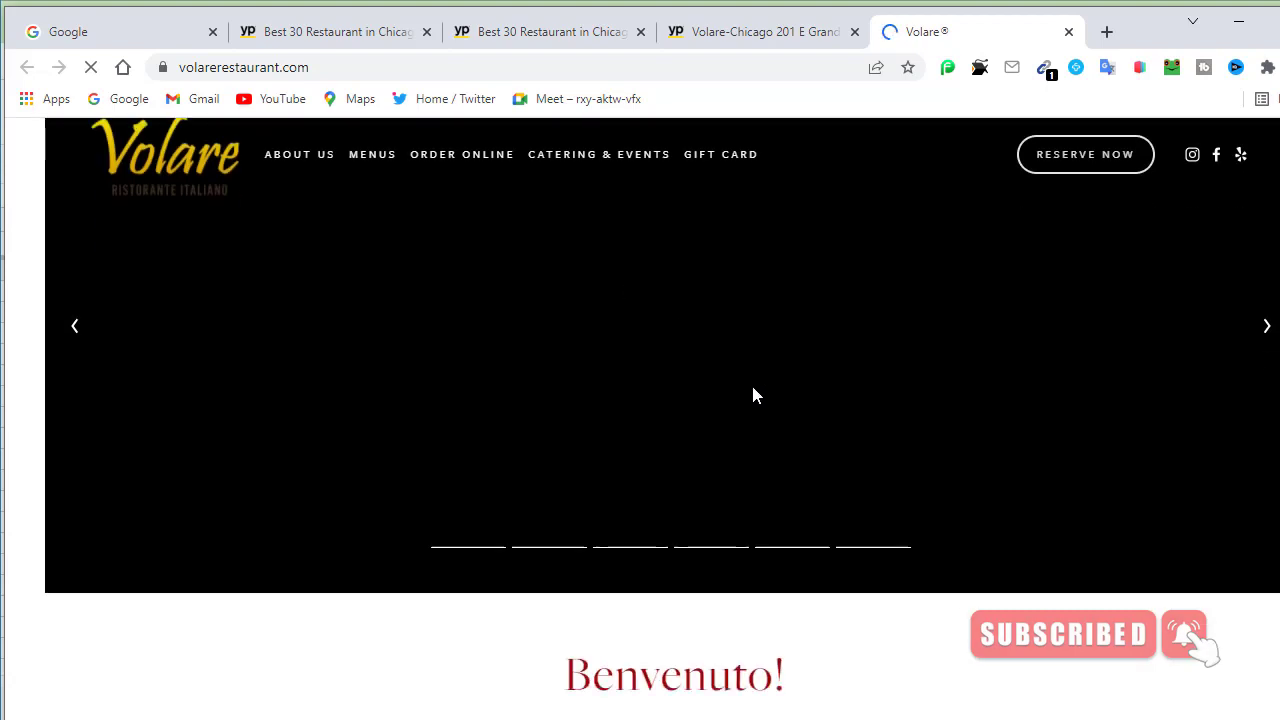
scroll(723, 380, "down", 4)
scroll(715, 378, "up", 6)
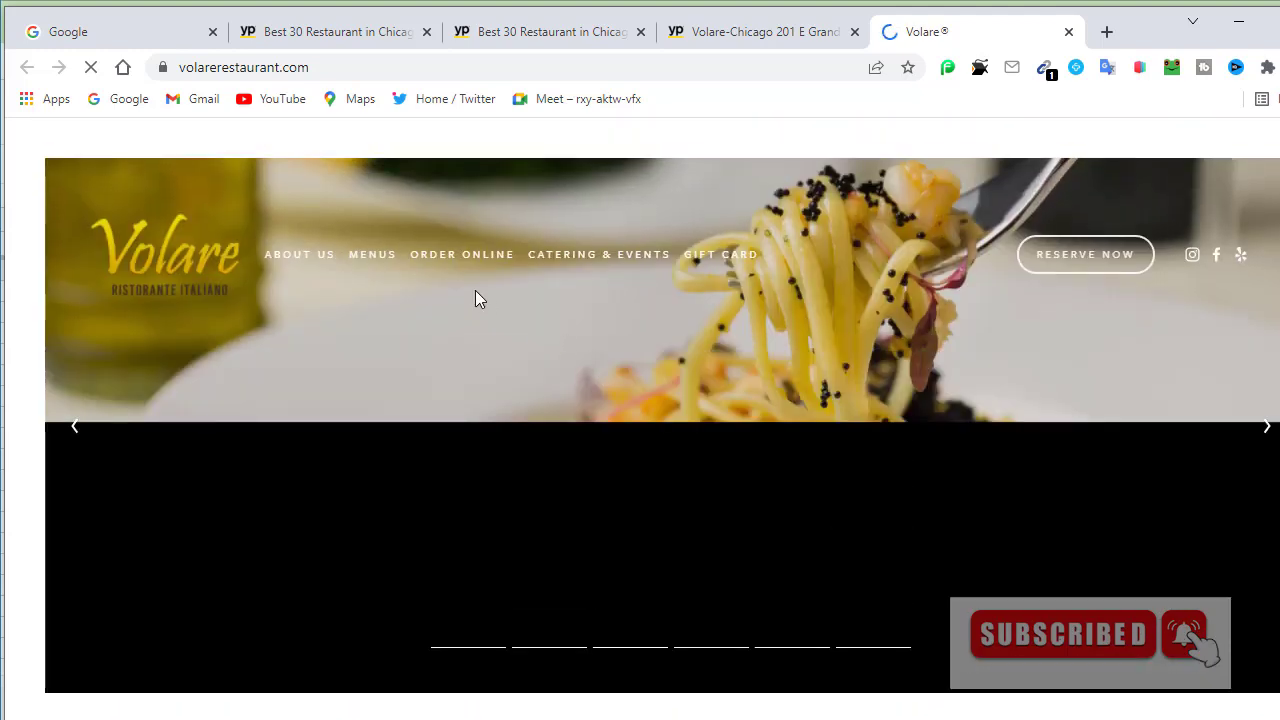
Step: Copy the address of the Volare website and paste it into cell D2 under Website in the Google Sheets spreadsheet
left_click_drag(342, 64, 165, 62)
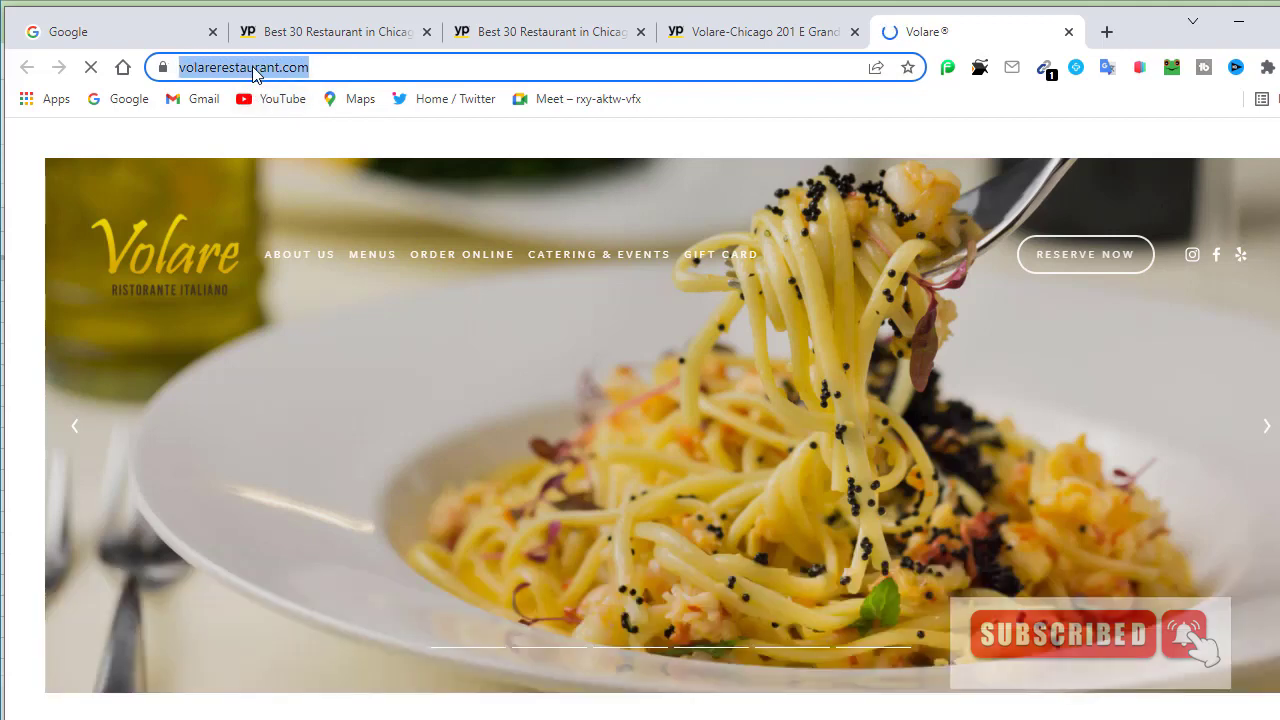
right_click(251, 75)
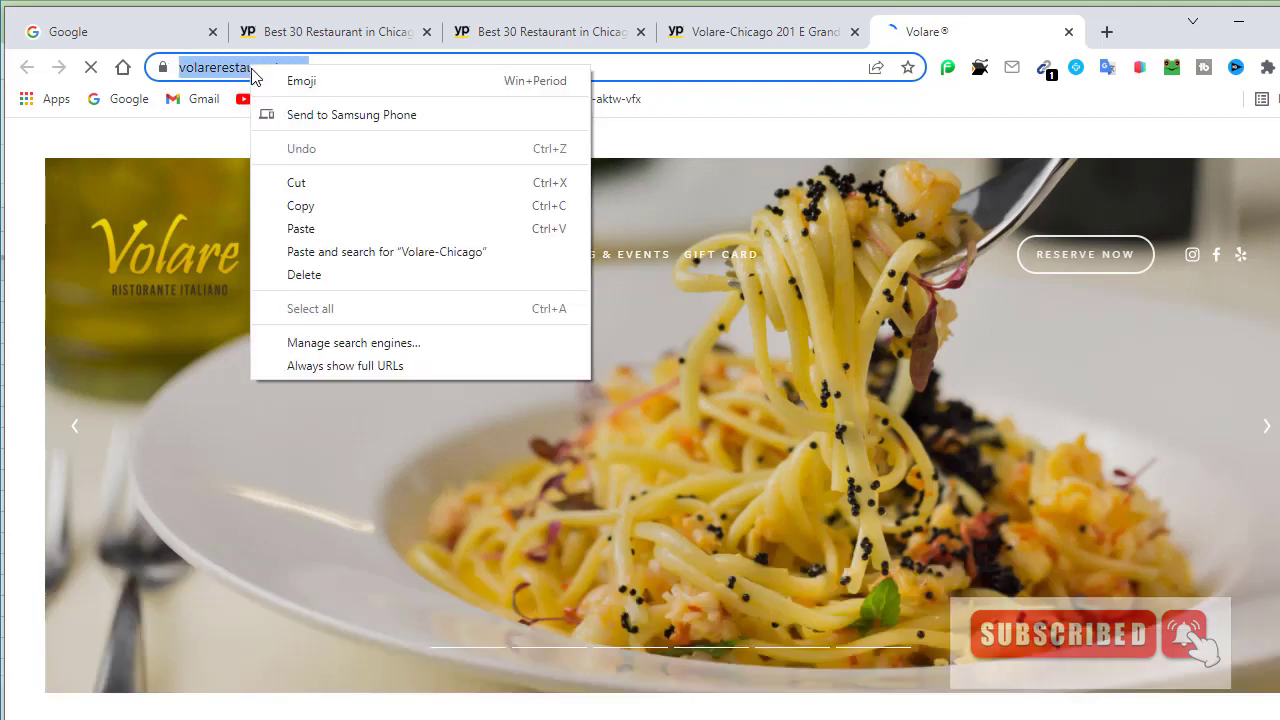
left_click(341, 209)
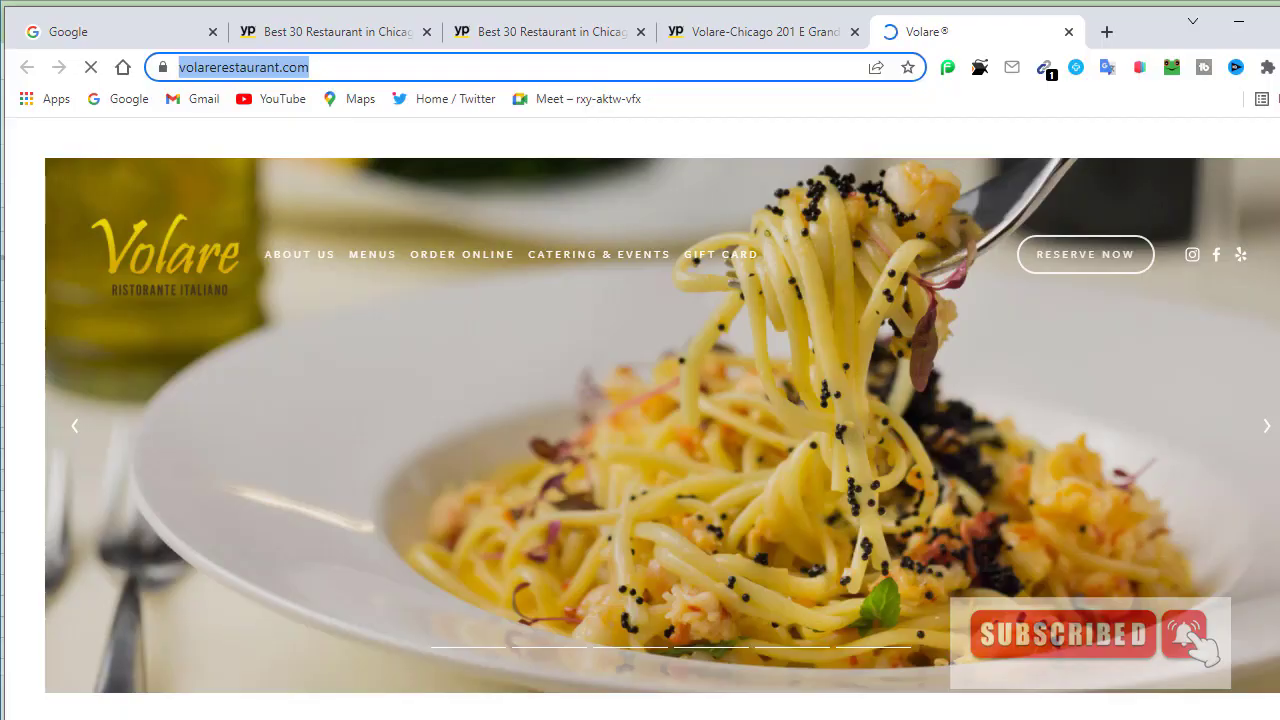
key("alt+Tab")
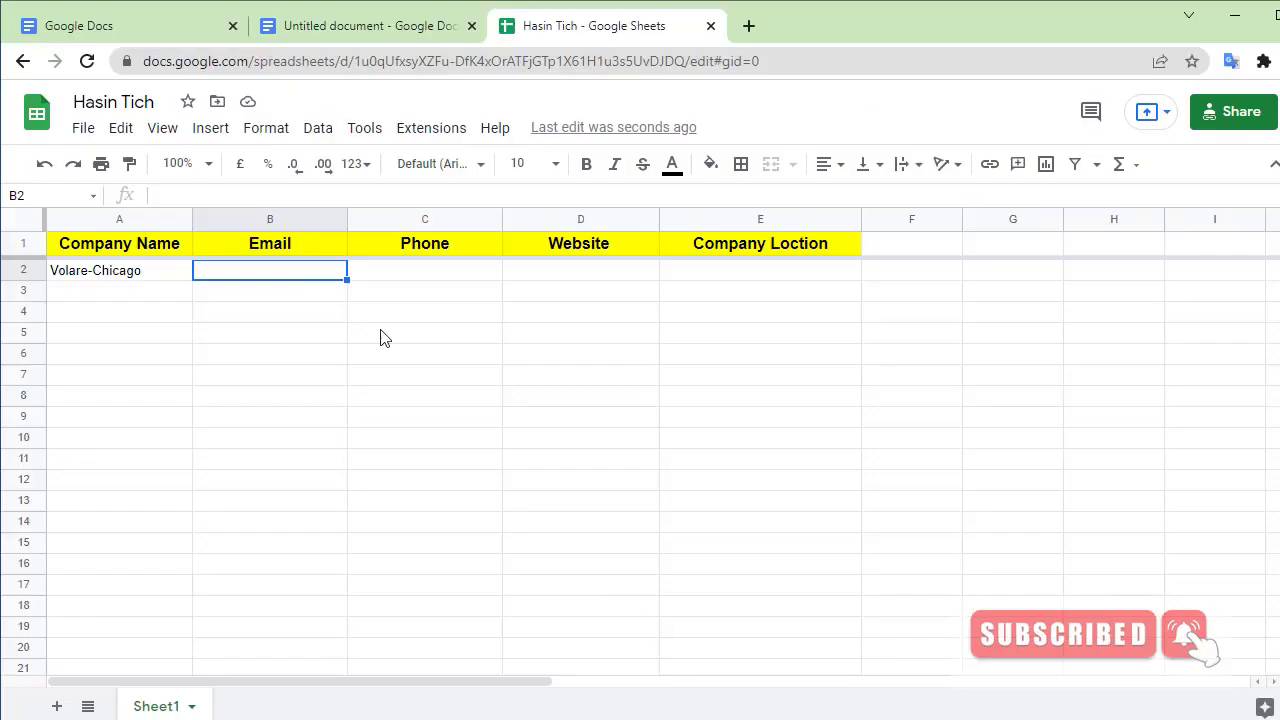
left_click(583, 273)
right_click(583, 273)
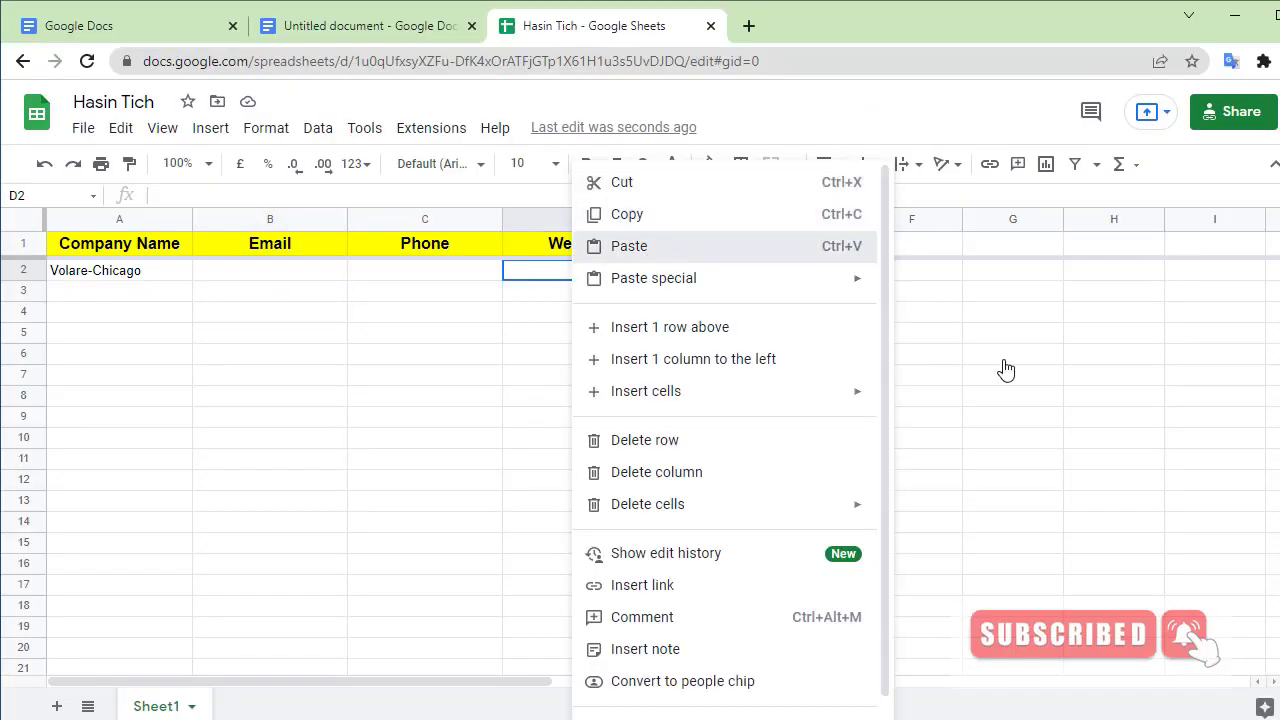
key("ctrl+v")
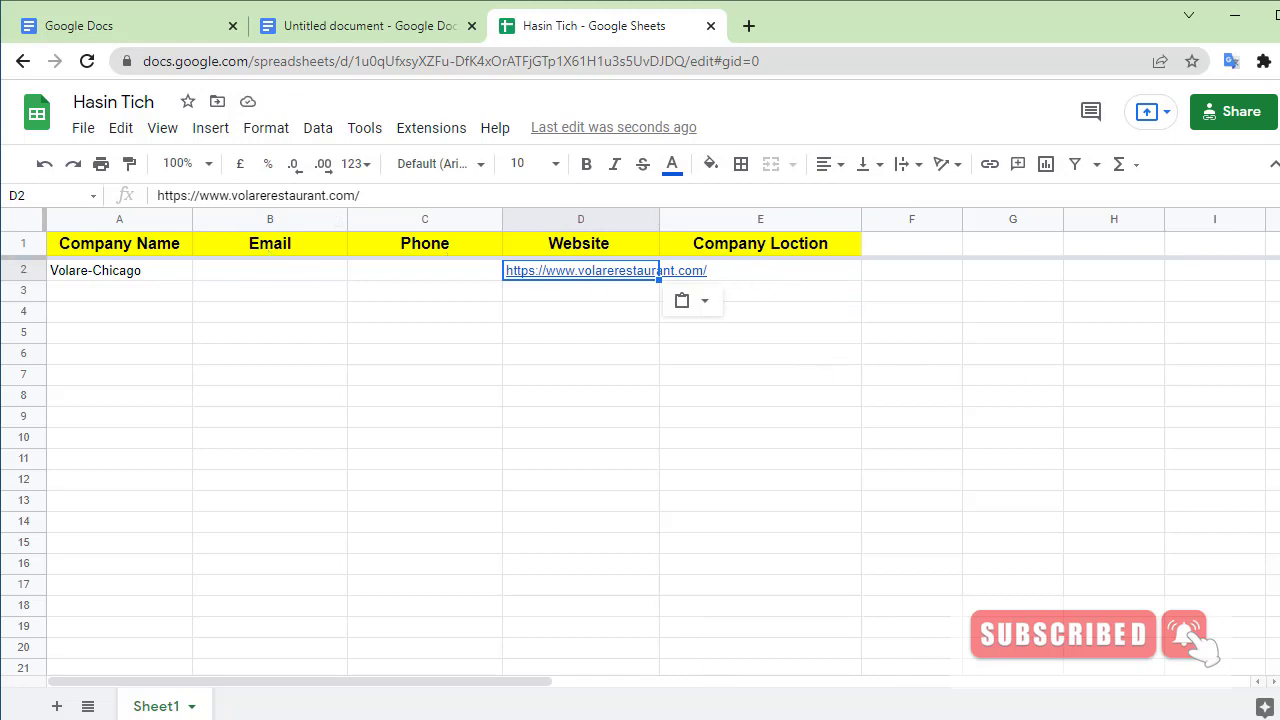
Step: Return to the Volare website, find the contact details below the Benvenuto! introduction and copy the restaurant's phone number
key("alt+Tab")
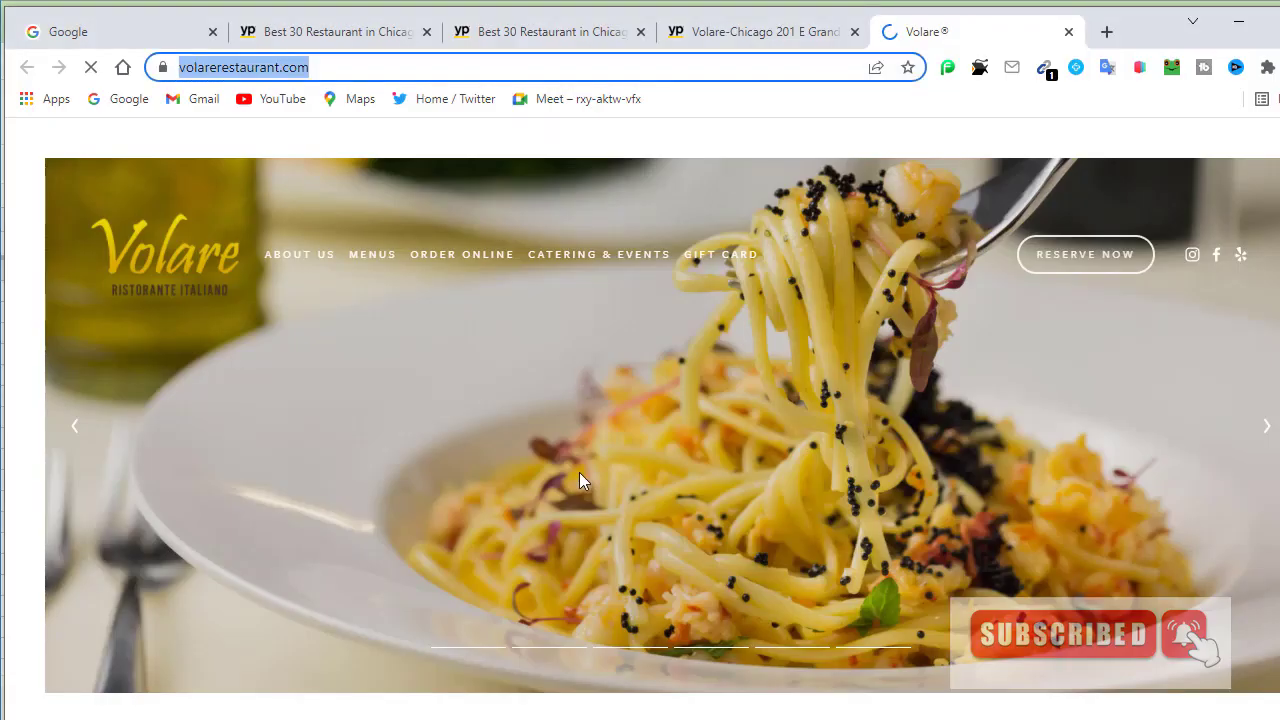
scroll(635, 442, "down", 1)
scroll(635, 442, "down", 1)
scroll(635, 442, "up", 2)
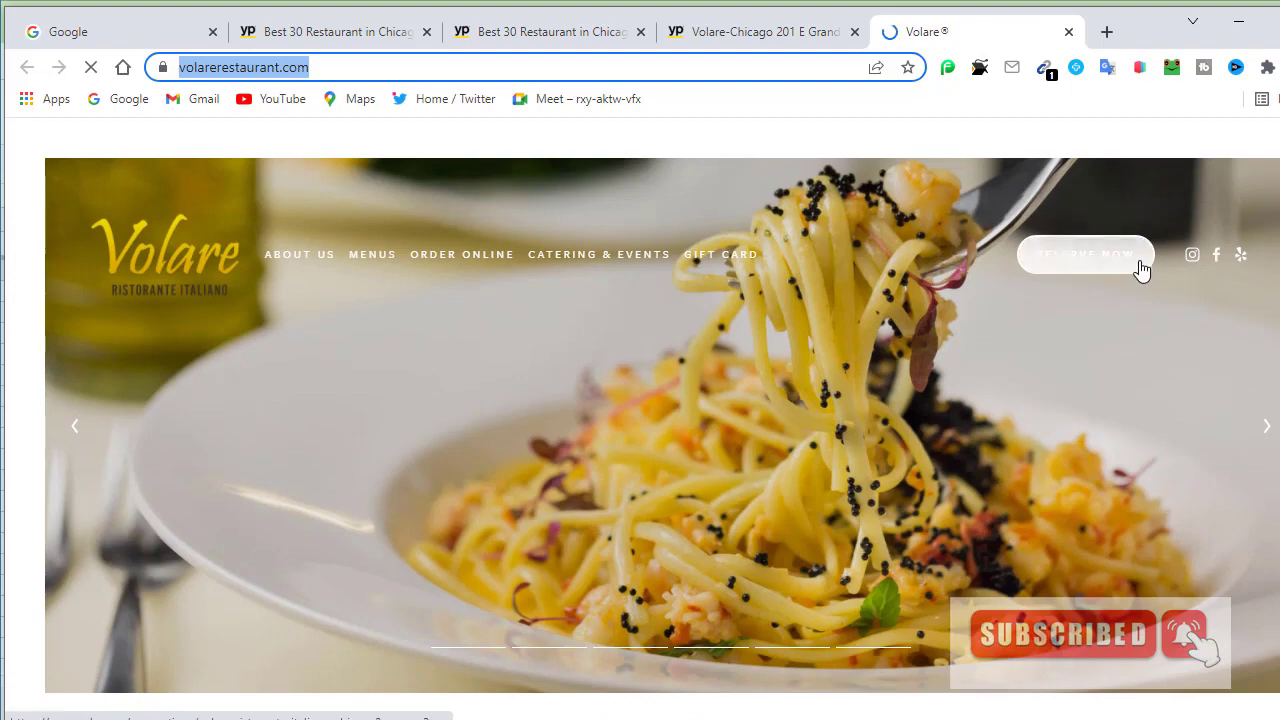
scroll(904, 269, "down", 5)
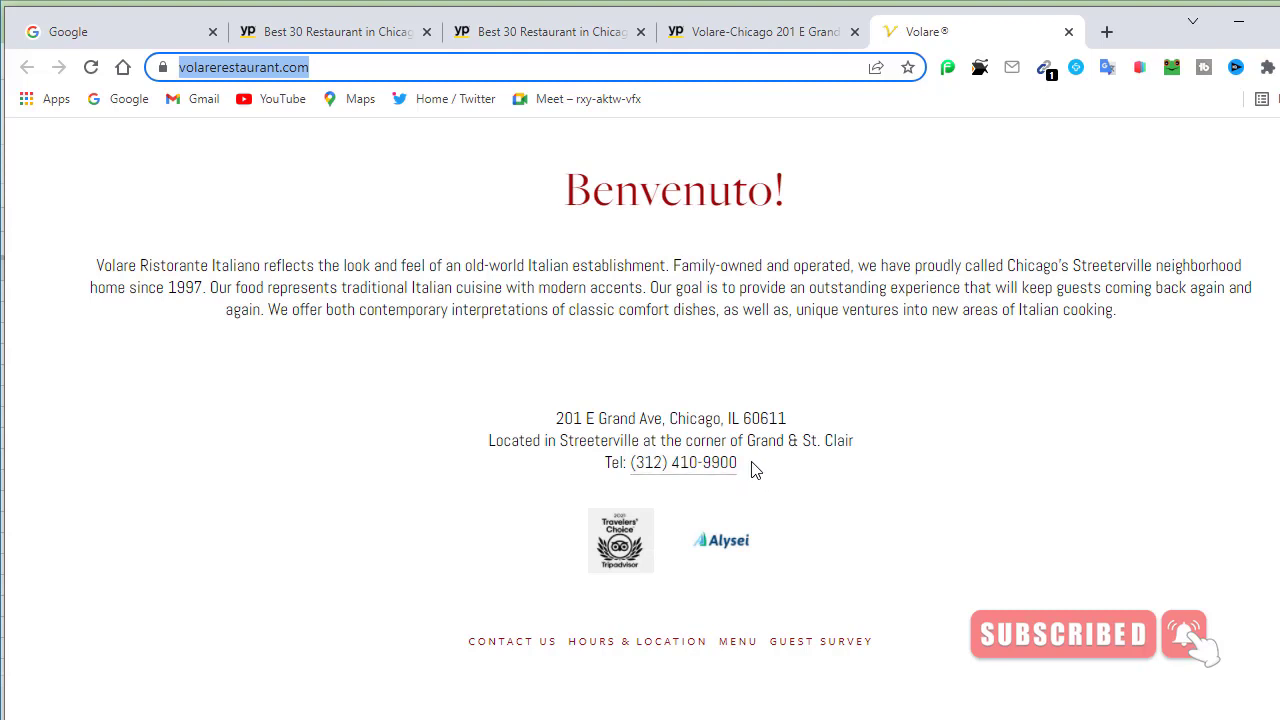
left_click_drag(755, 470, 625, 458)
key("ctrl+c")
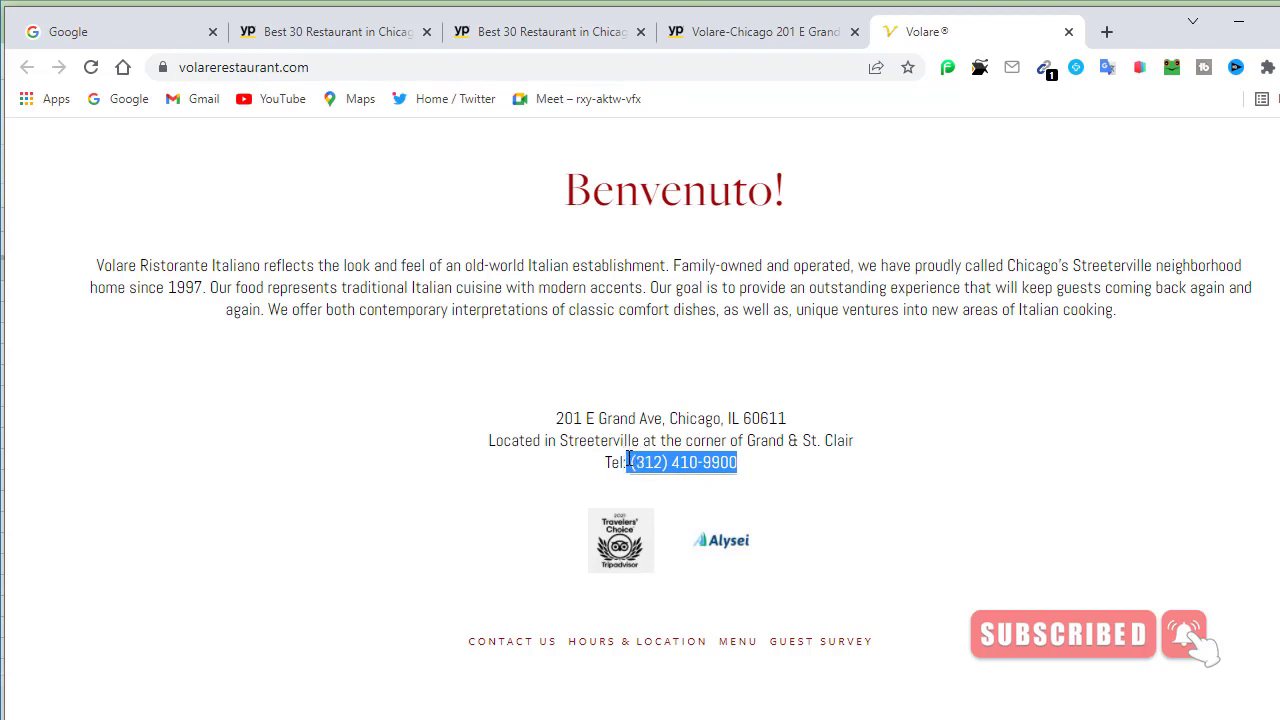
right_click(648, 460)
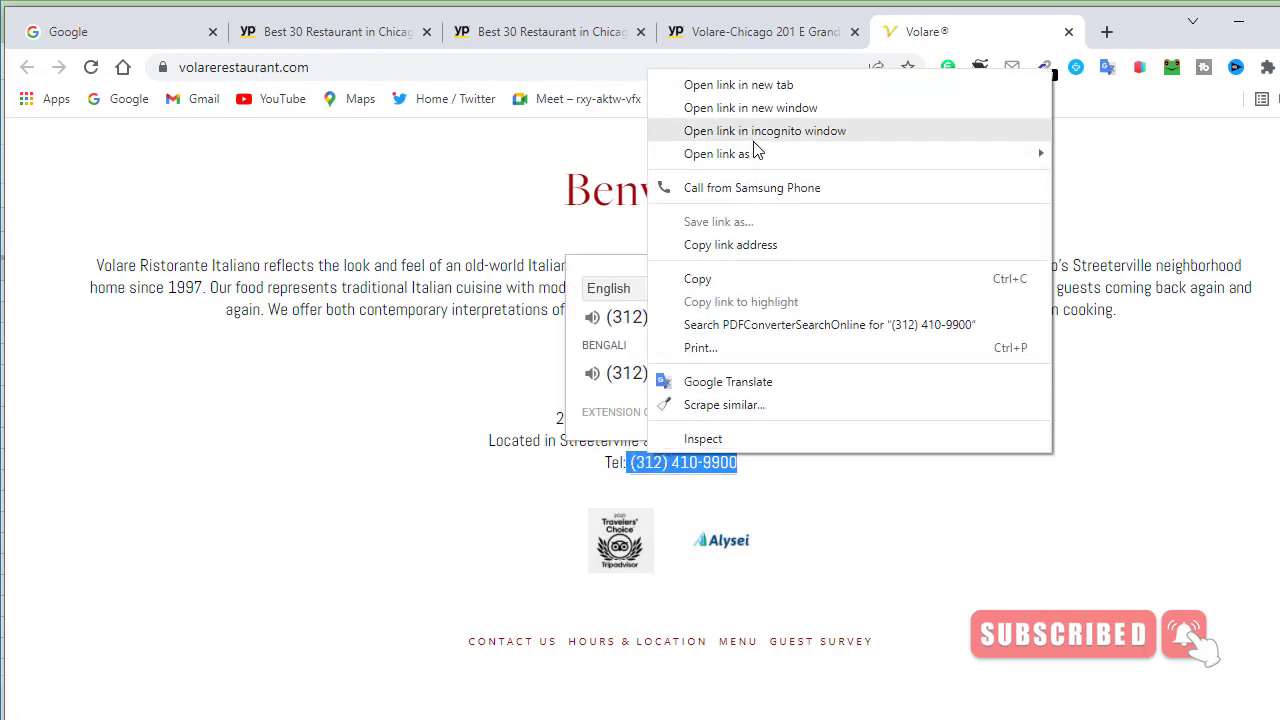
left_click(708, 276)
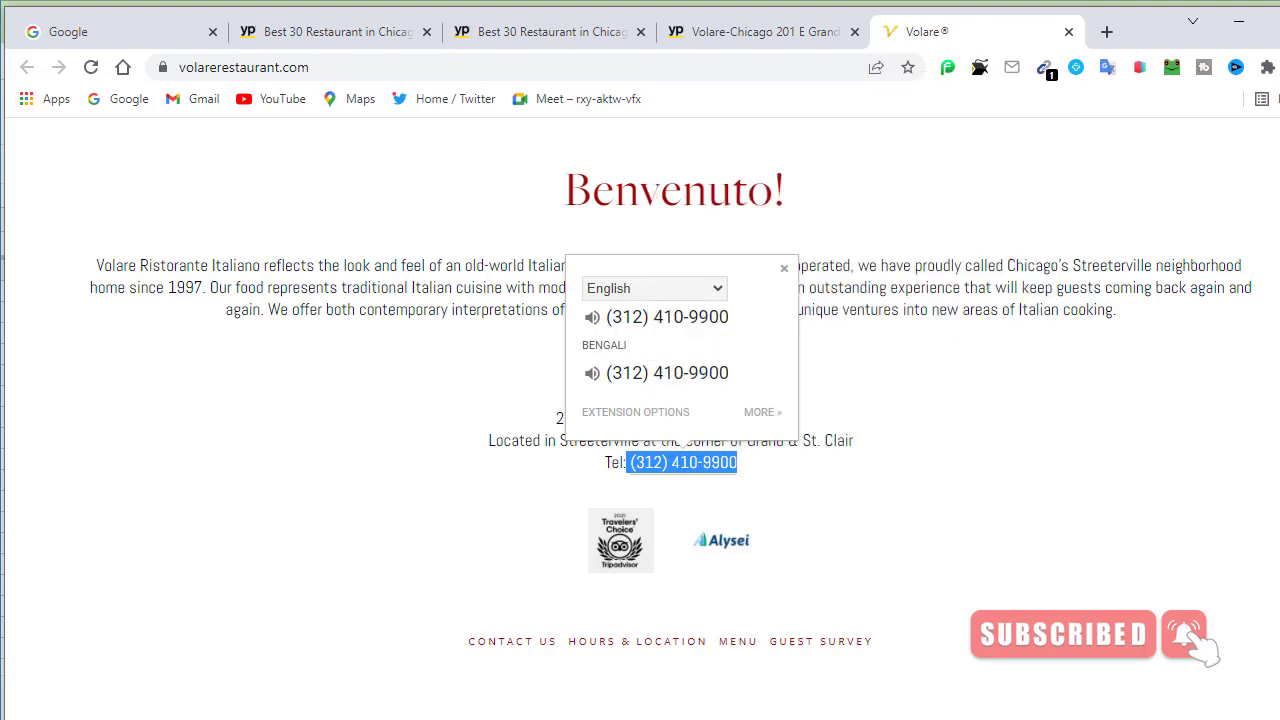
Step: Switch to the Google Sheets spreadsheet, paste the phone number into cell C2 and select cell E2 under Company Loction
key("alt+Tab")
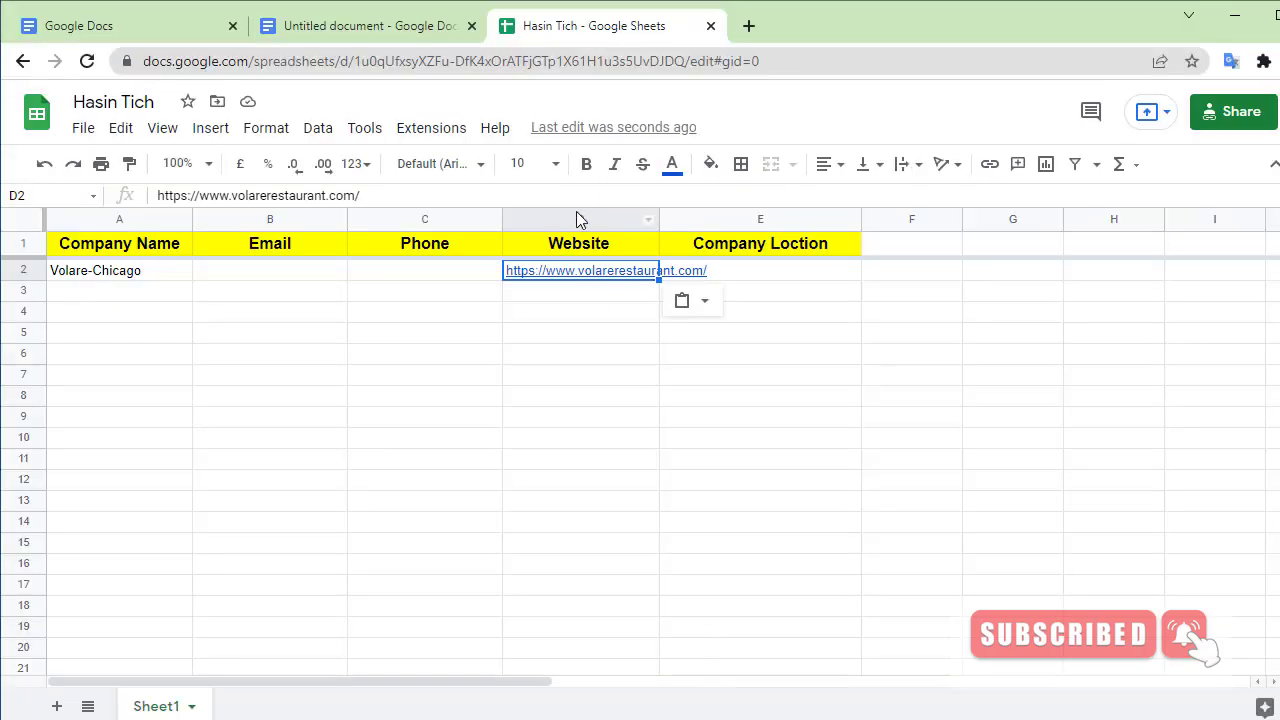
left_click(420, 279)
right_click(419, 281)
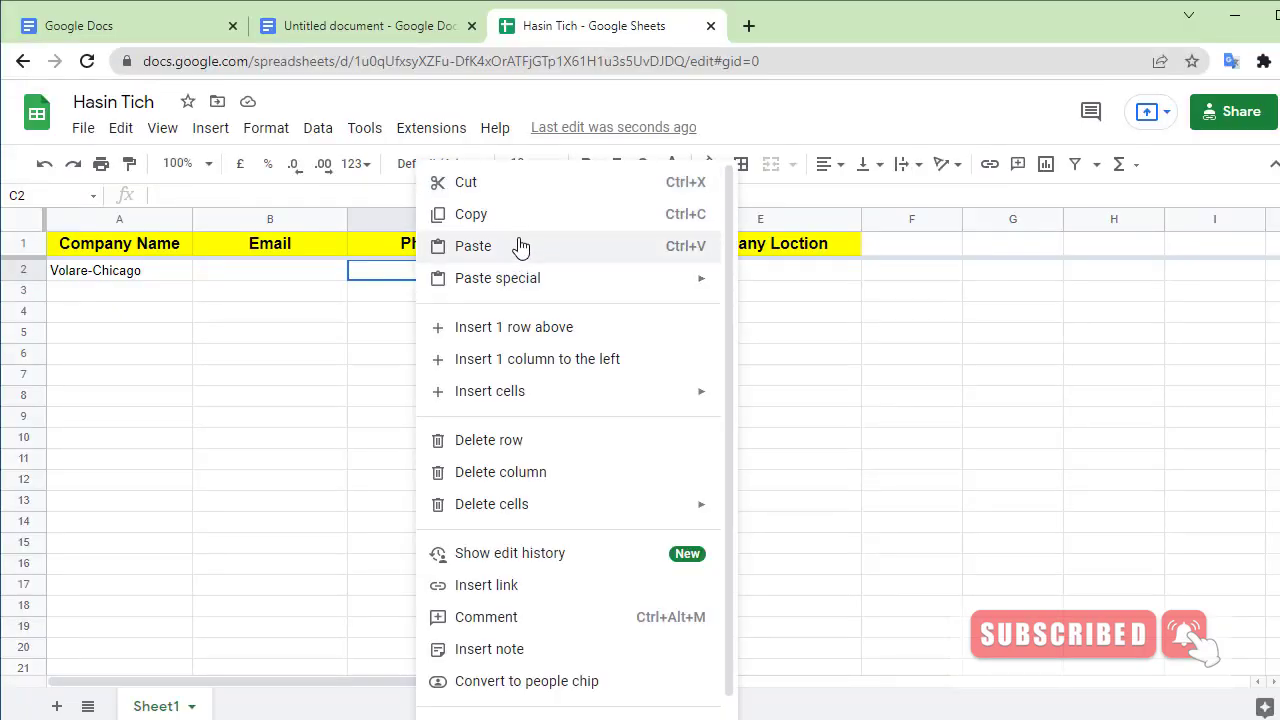
left_click(502, 250)
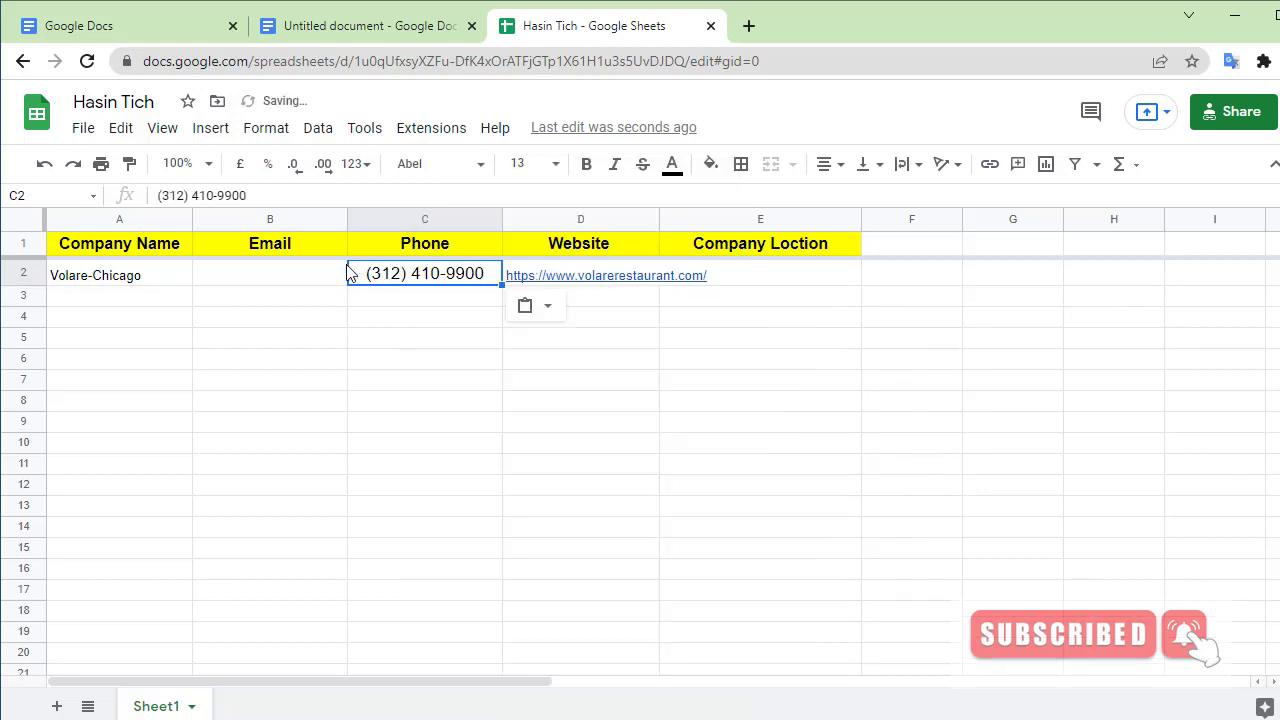
left_click(291, 265)
left_click(751, 277)
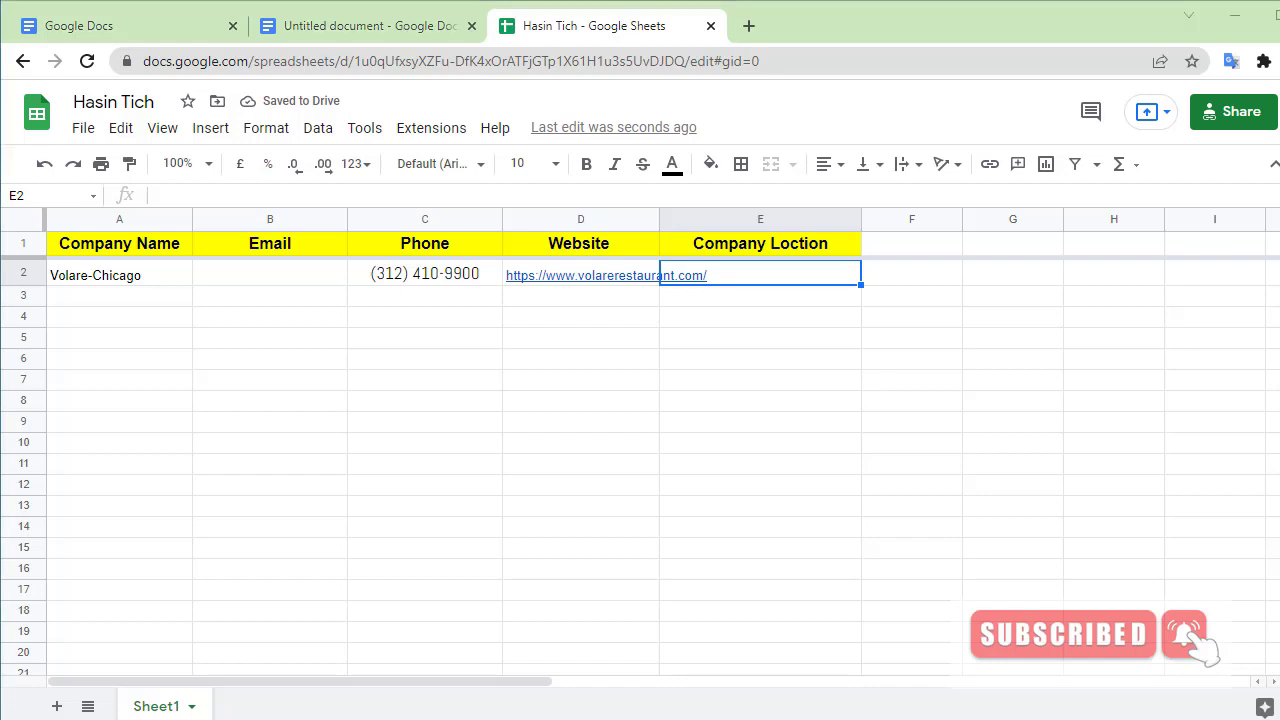
Step: Return to the Volare website and copy the restaurant's full street address from the line above the phone number
key("alt+Tab")
left_click(531, 538)
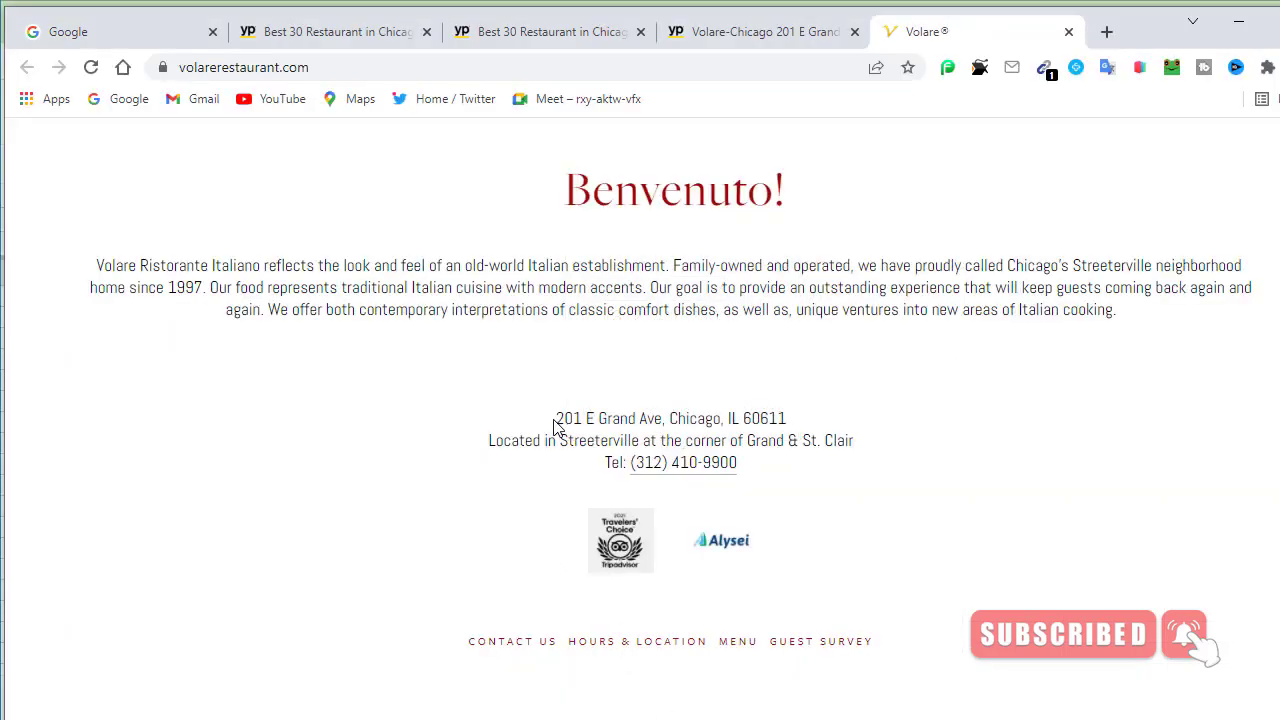
left_click_drag(558, 424, 790, 424)
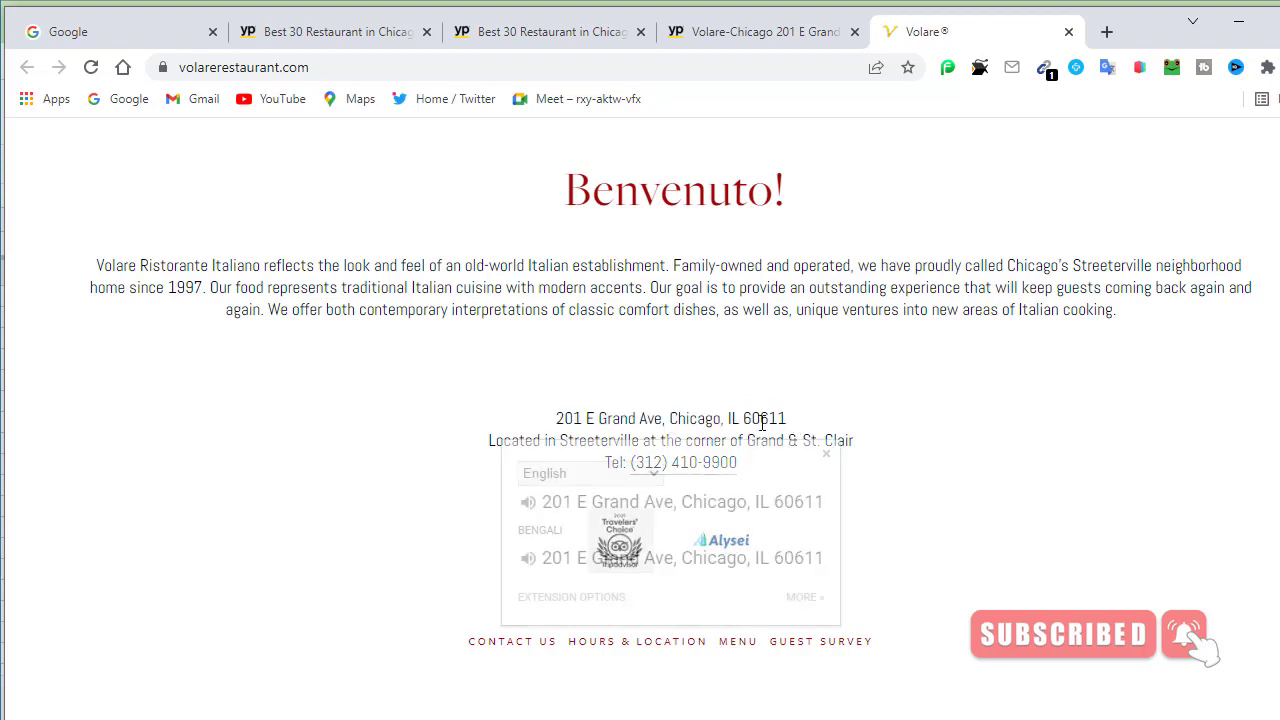
left_click(820, 424)
left_click_drag(789, 420, 561, 422)
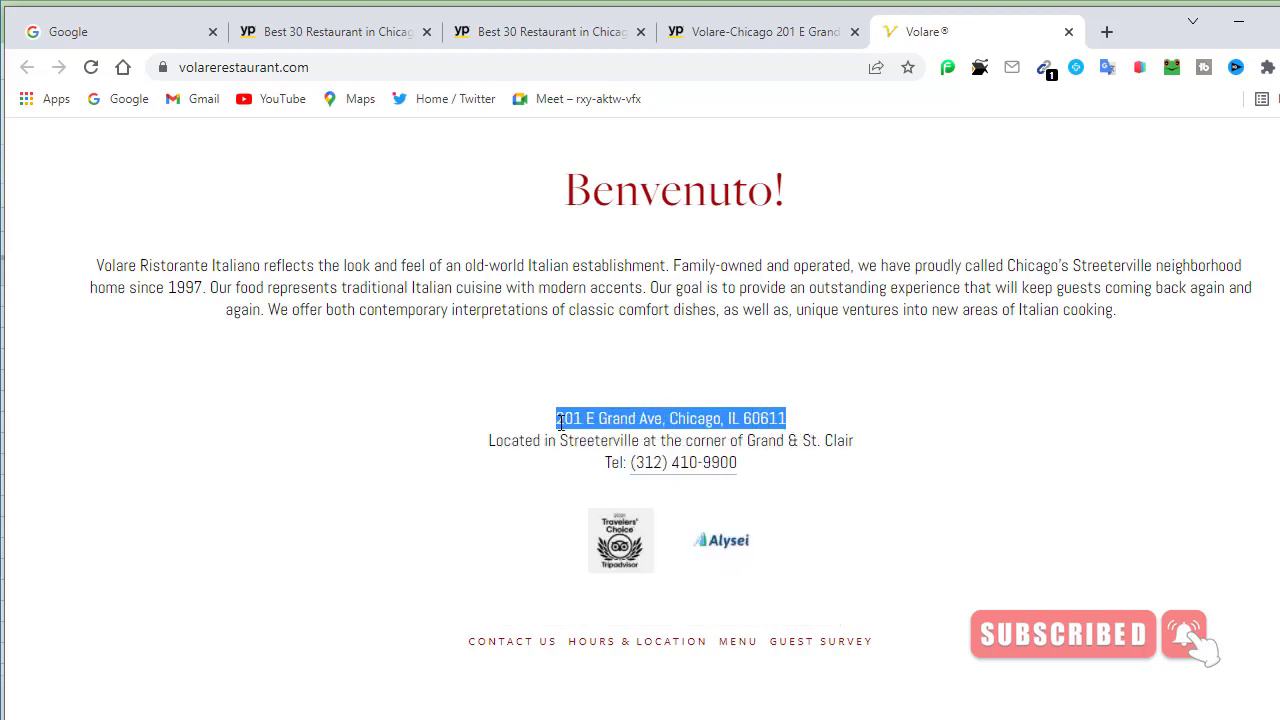
right_click(613, 423)
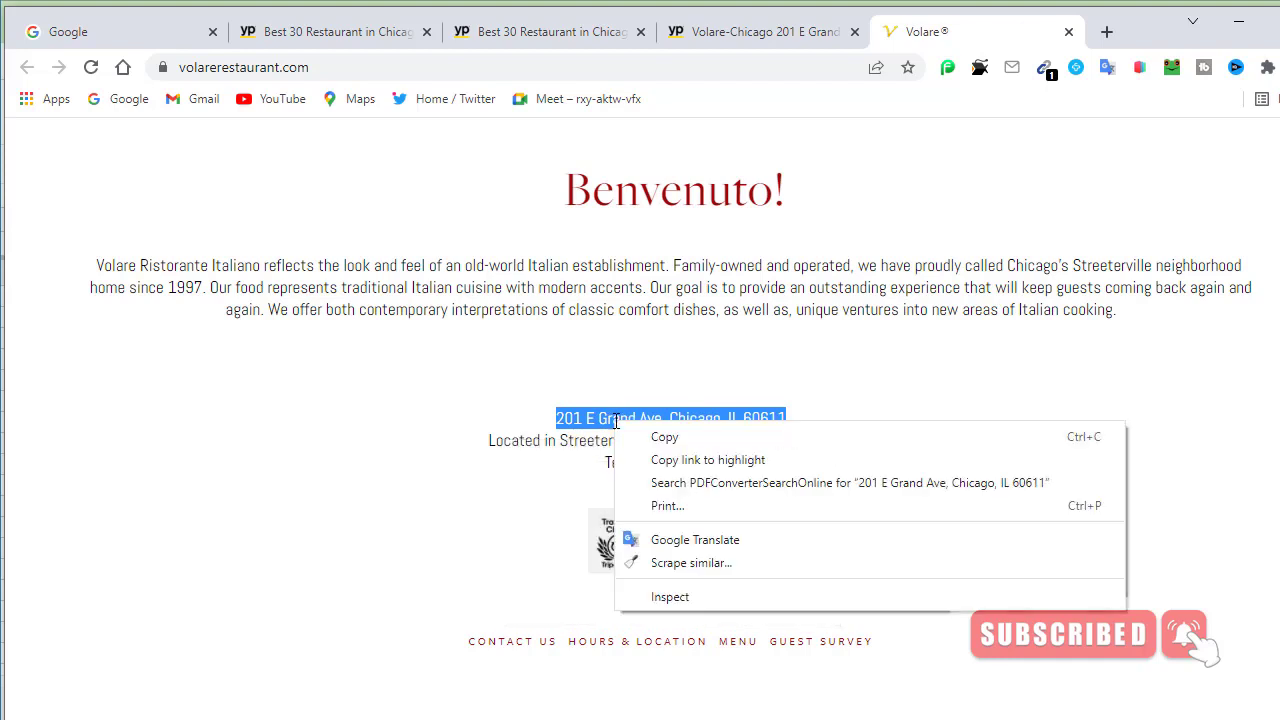
left_click(700, 441)
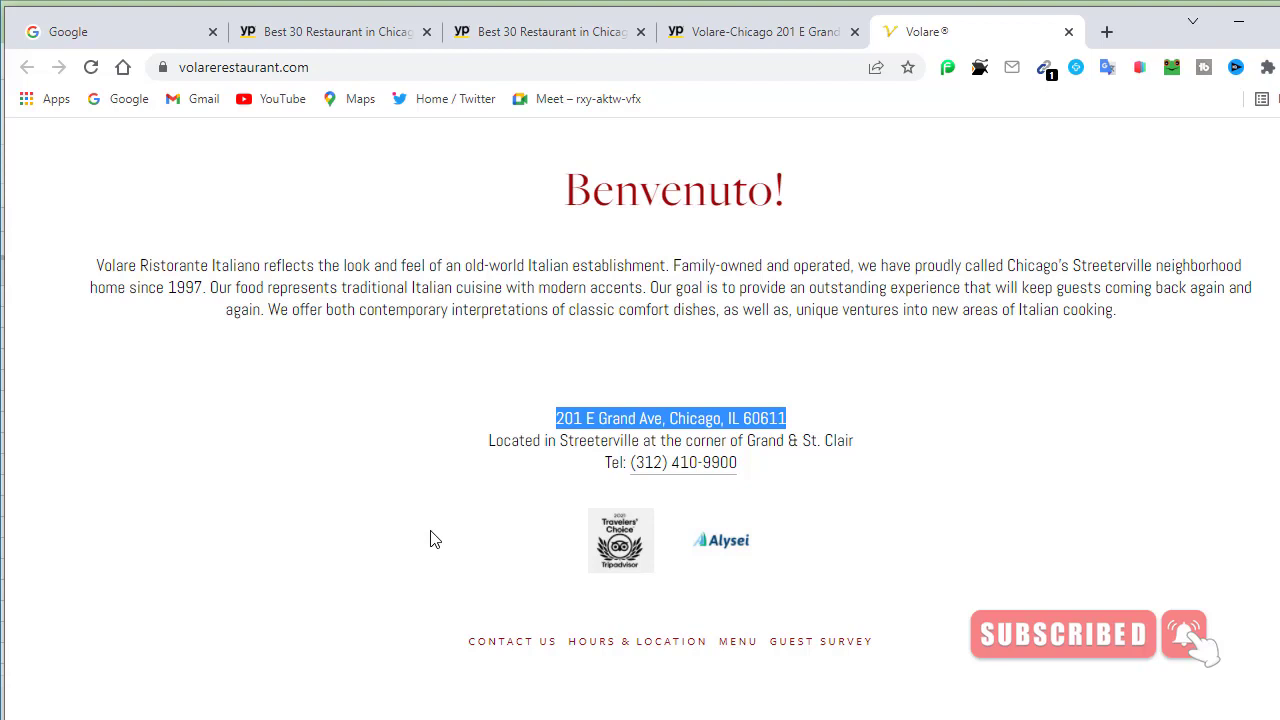
left_click(480, 422)
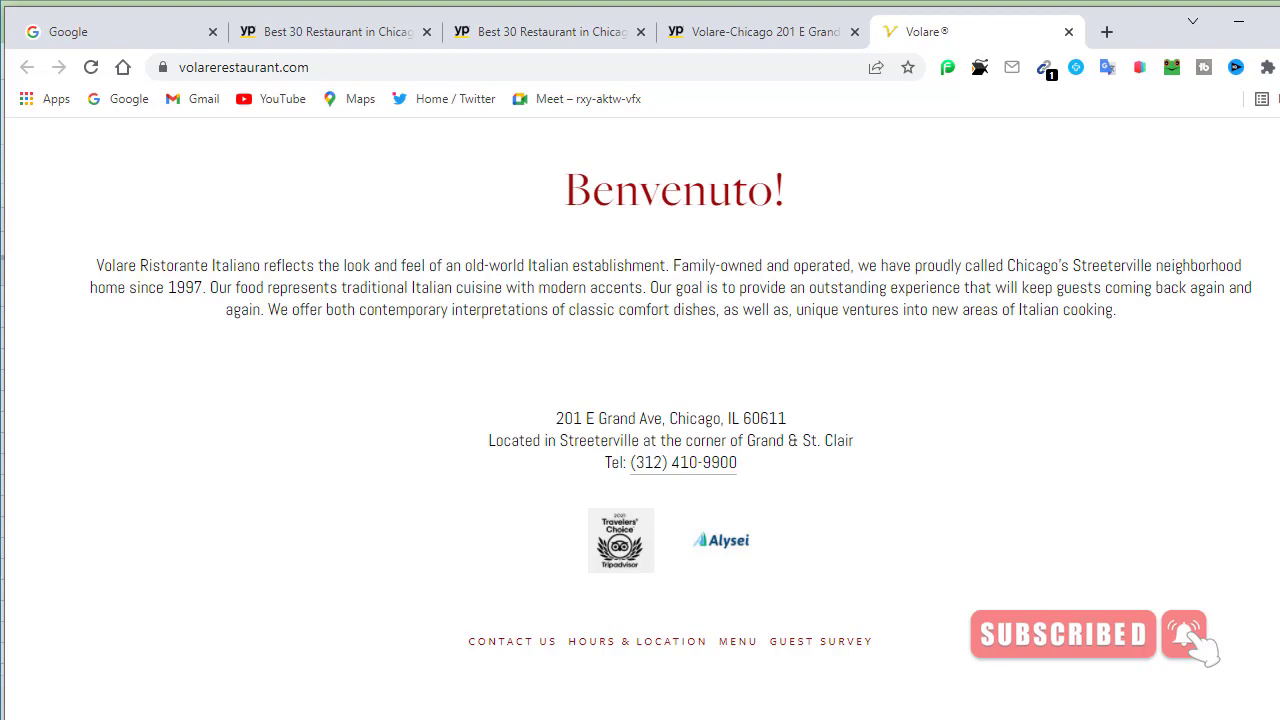
Step: Switch to the Google Sheets spreadsheet, paste the street address into cell E2 and widen column E to fit it
mouse_move(760, 718)
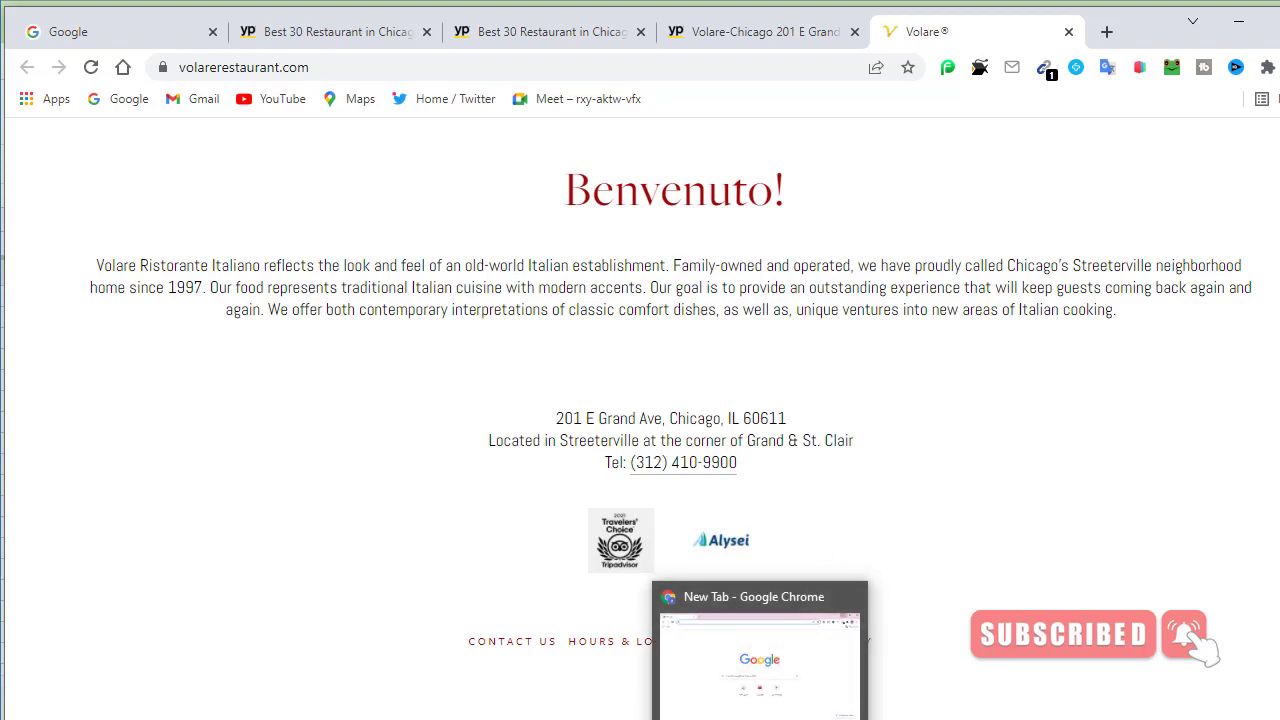
left_click(720, 650)
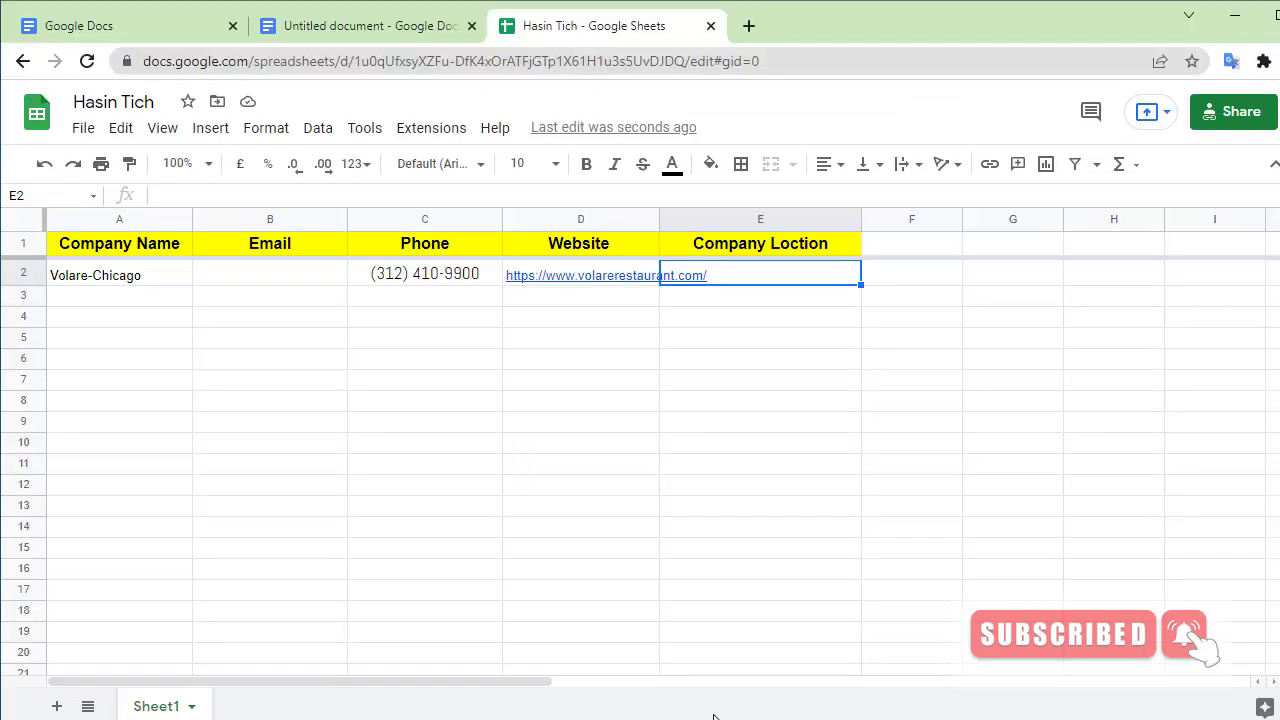
right_click(738, 277)
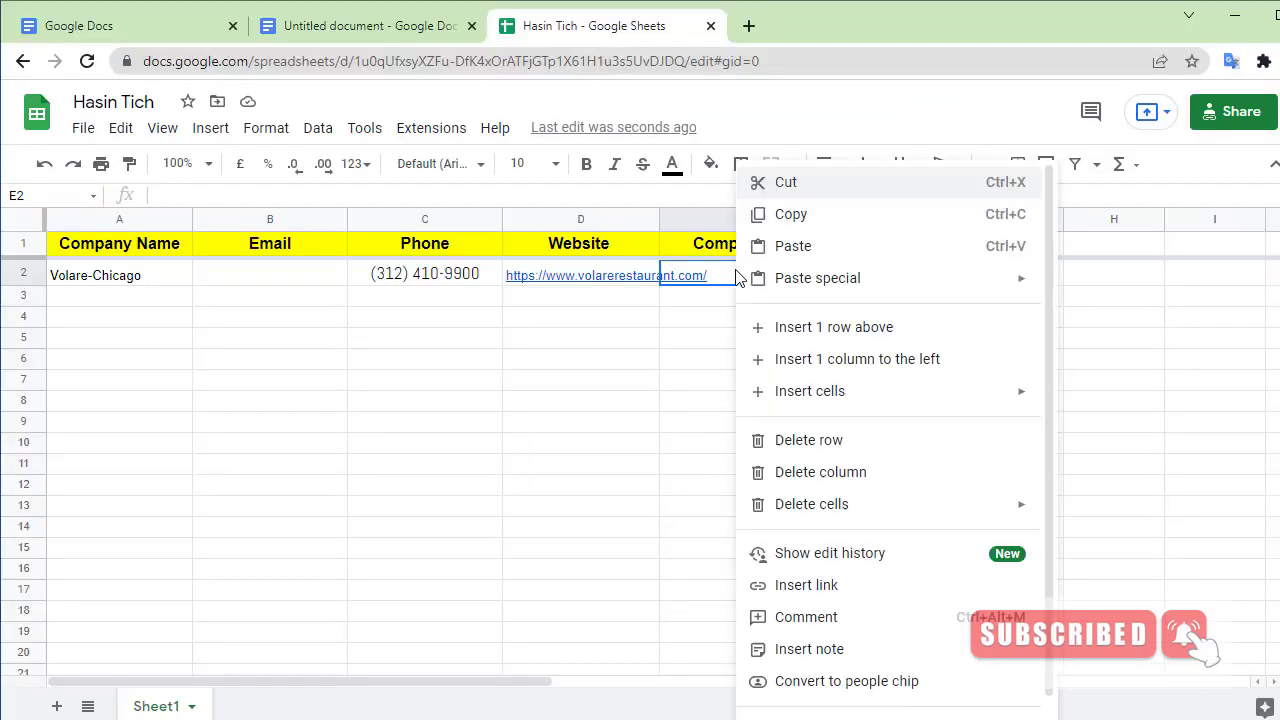
left_click(825, 255)
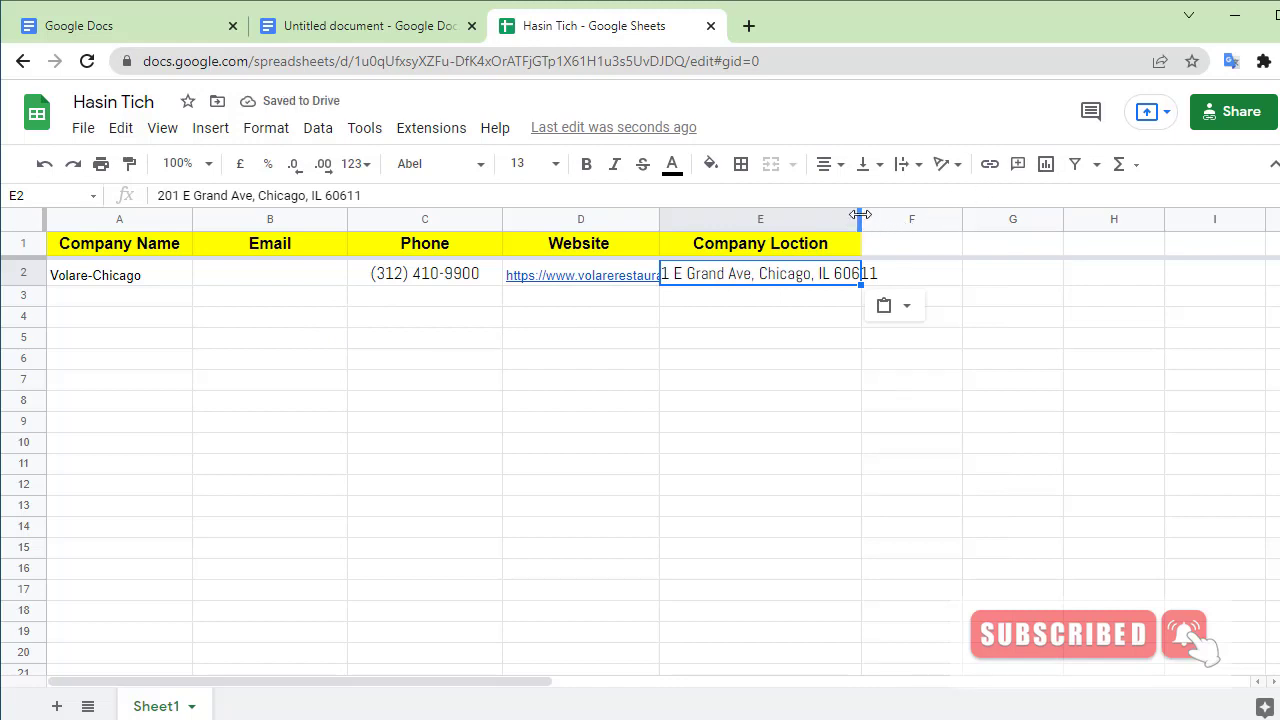
left_click_drag(860, 215, 896, 218)
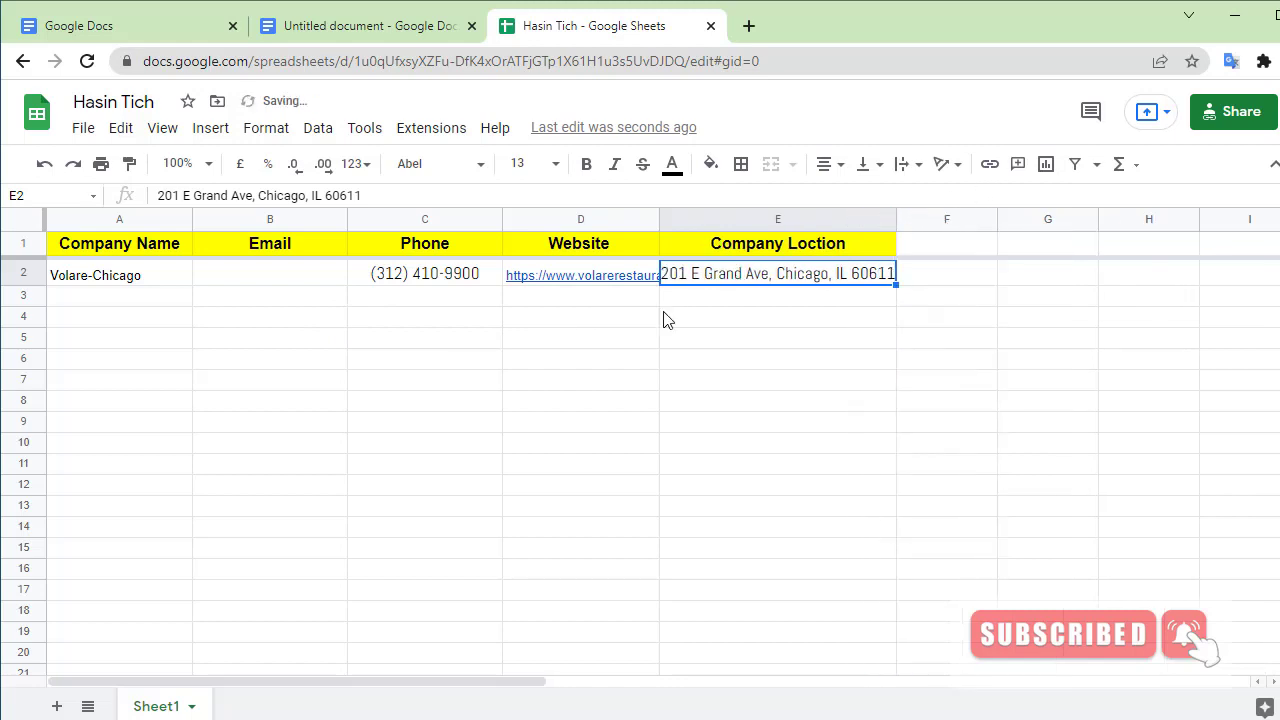
Step: Select cell B2 under Email, return to the Volare website and copy the restaurant's email address from the email extractor extension
left_click(278, 275)
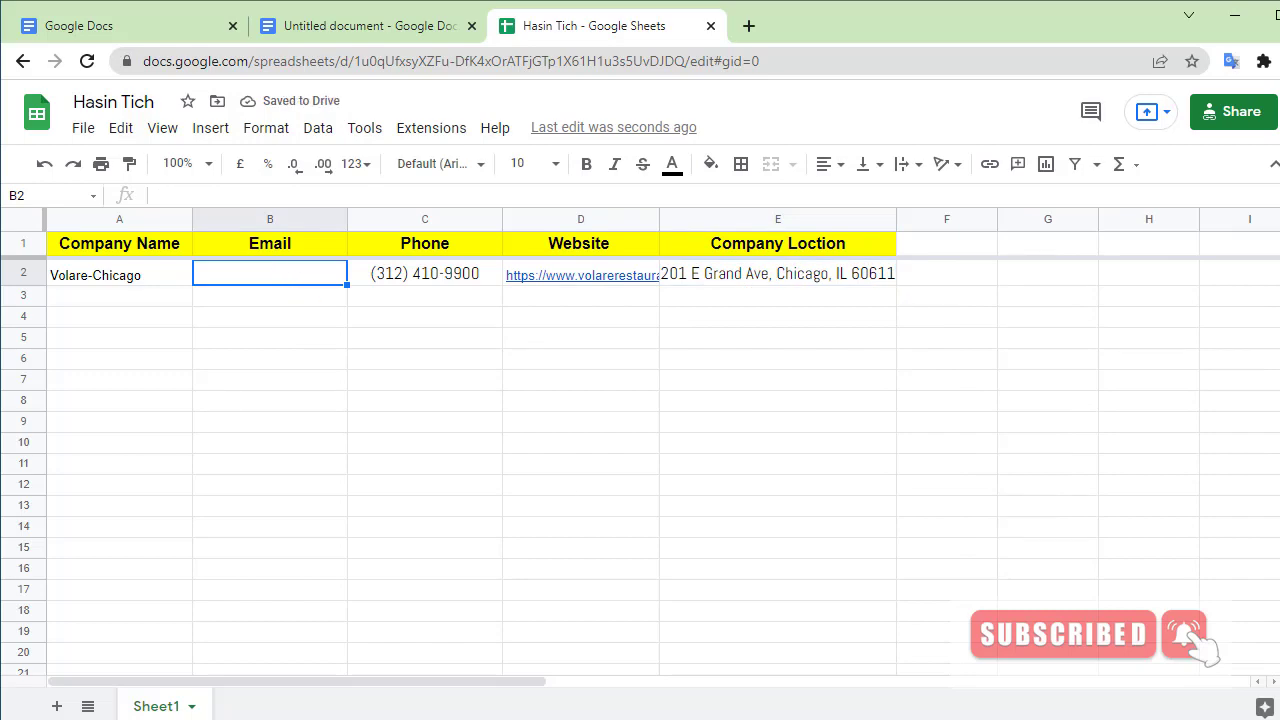
key("alt+Tab")
scroll(470, 462, "up", 1)
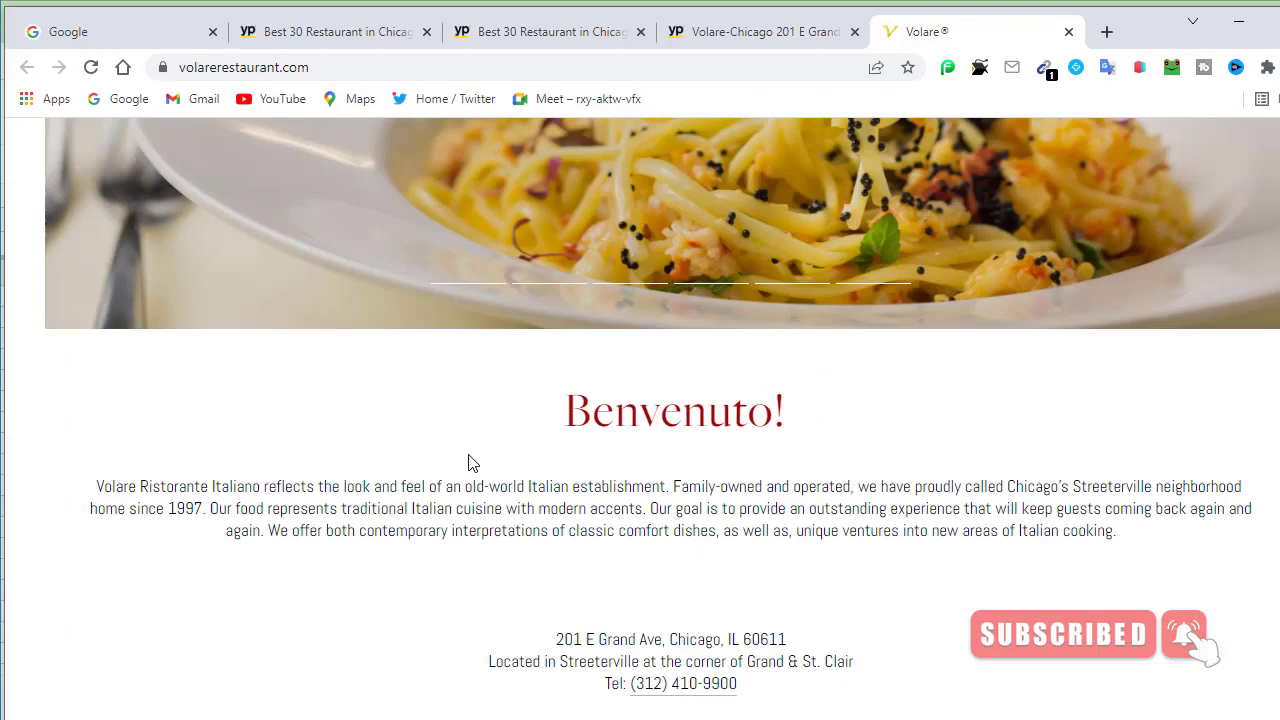
scroll(520, 440, "up", 2)
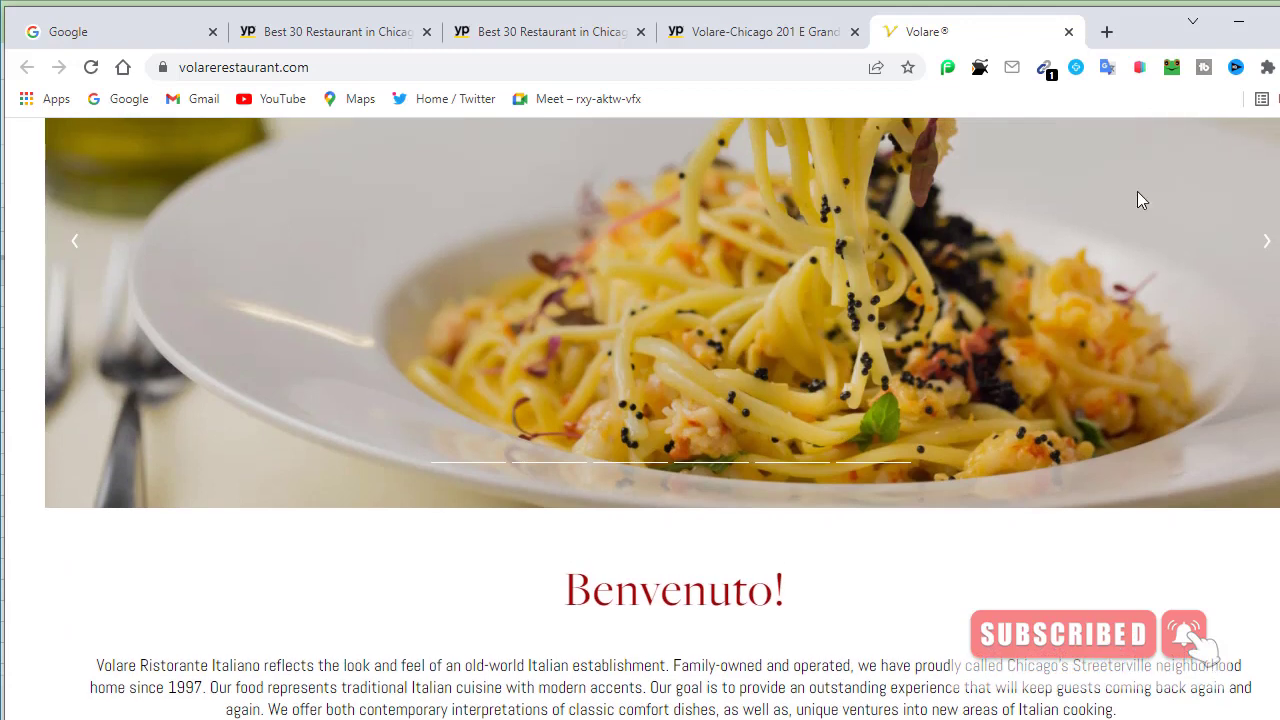
left_click(1043, 70)
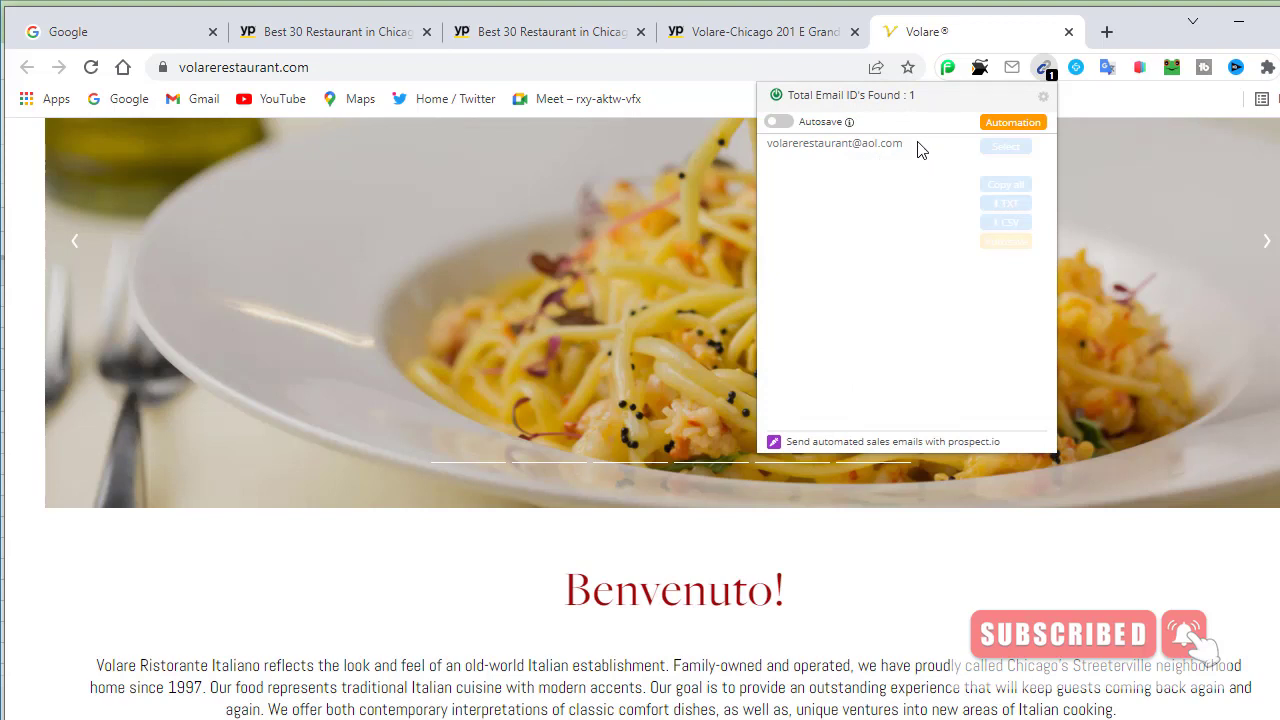
left_click_drag(920, 150, 749, 153)
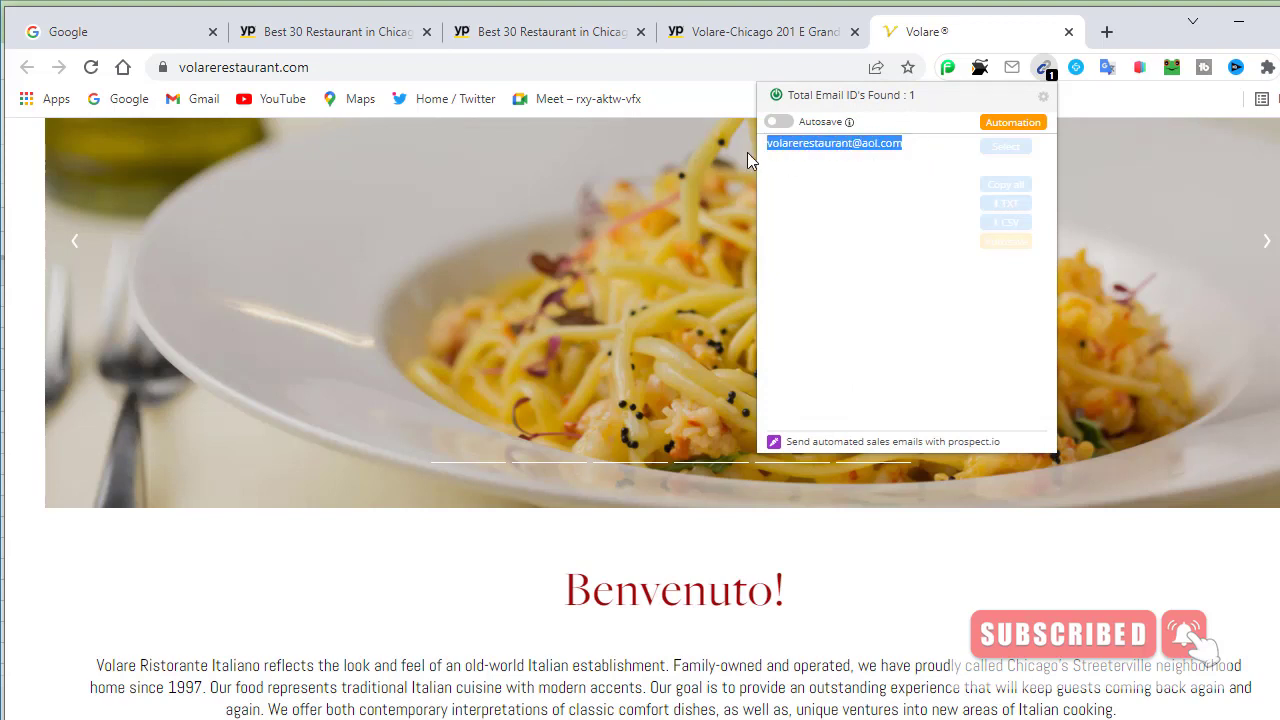
right_click(837, 141)
left_click(855, 160)
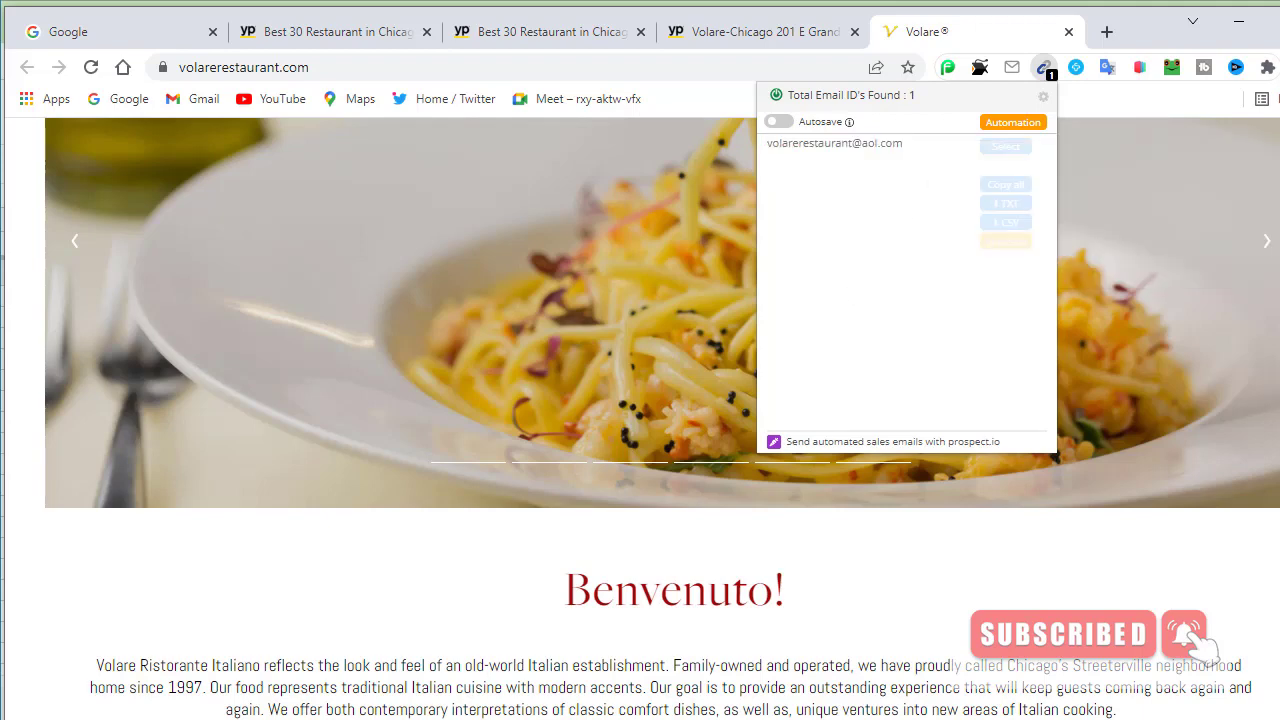
Step: Switch to the Google Sheets spreadsheet, paste the restaurant's email into cell B2 and delete the extra extension text from cell B4
key("alt+Tab")
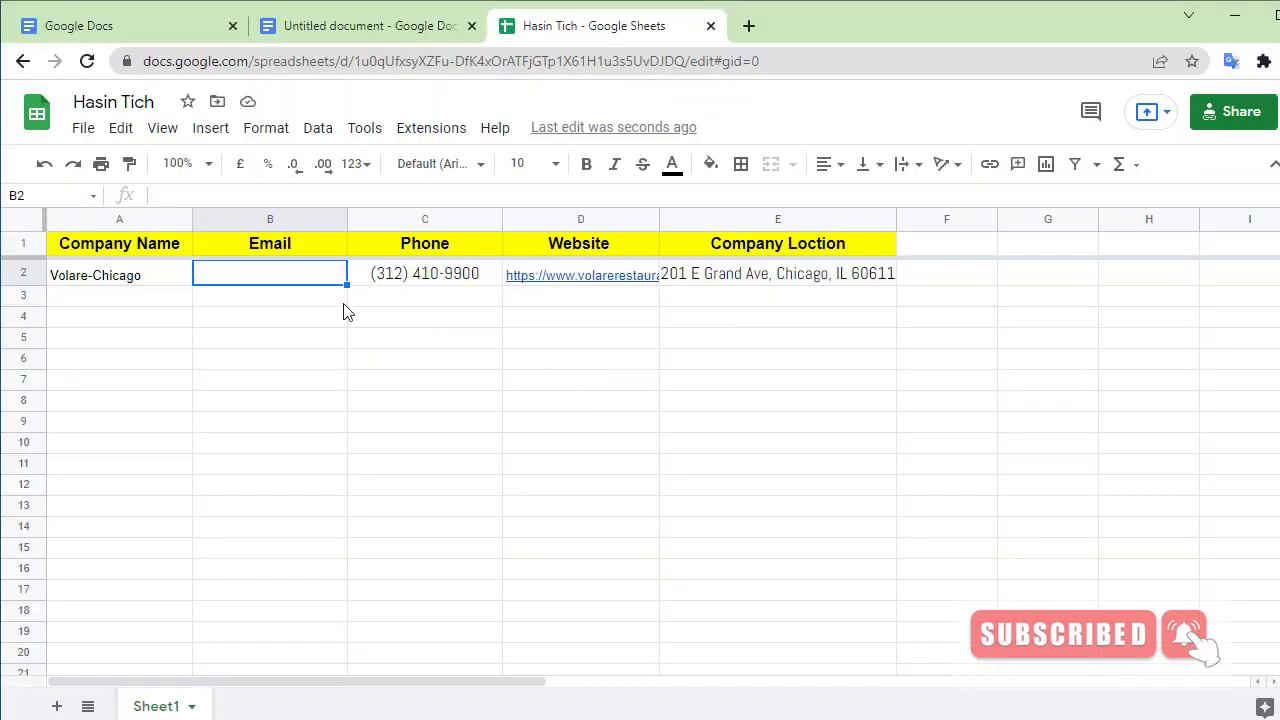
right_click(237, 284)
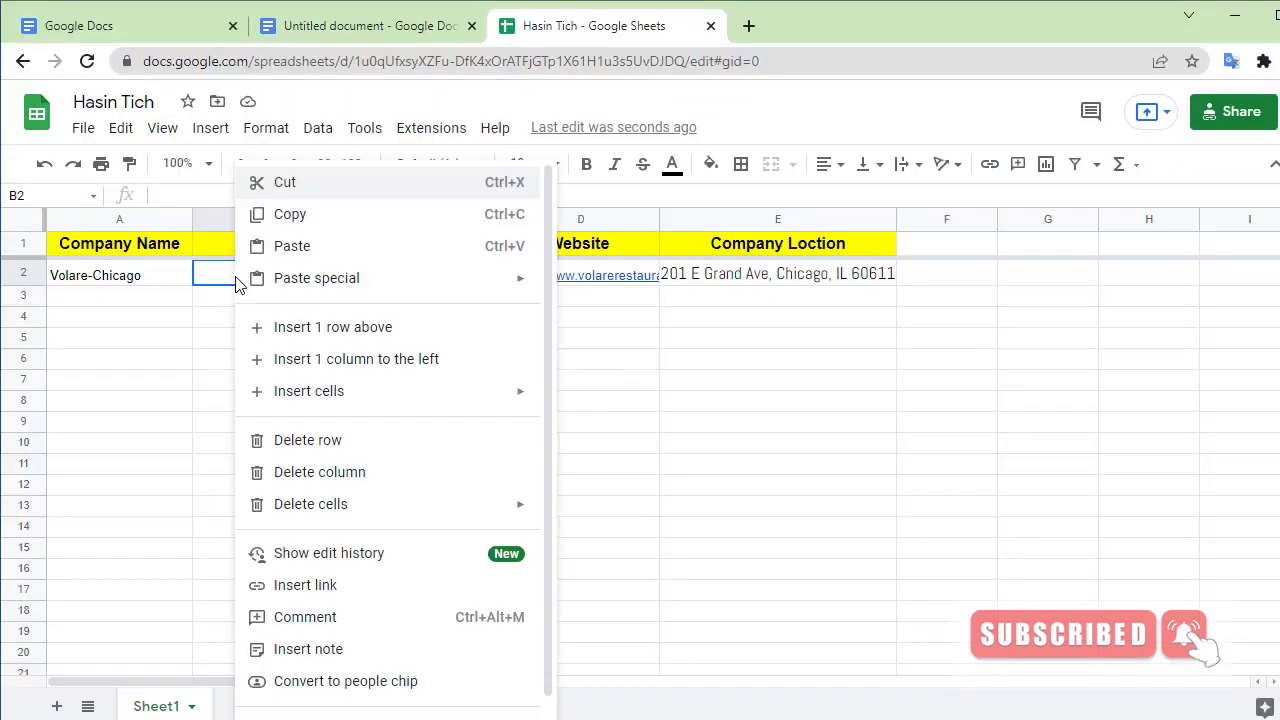
left_click(333, 250)
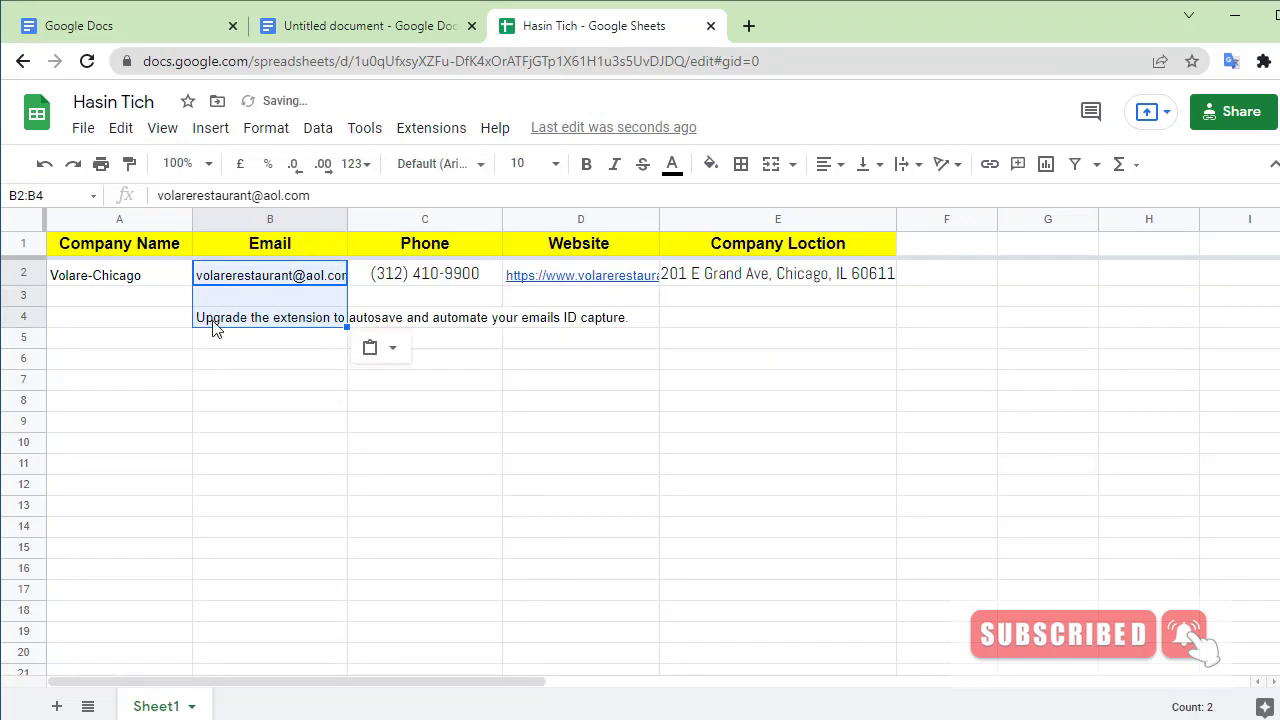
left_click(283, 317)
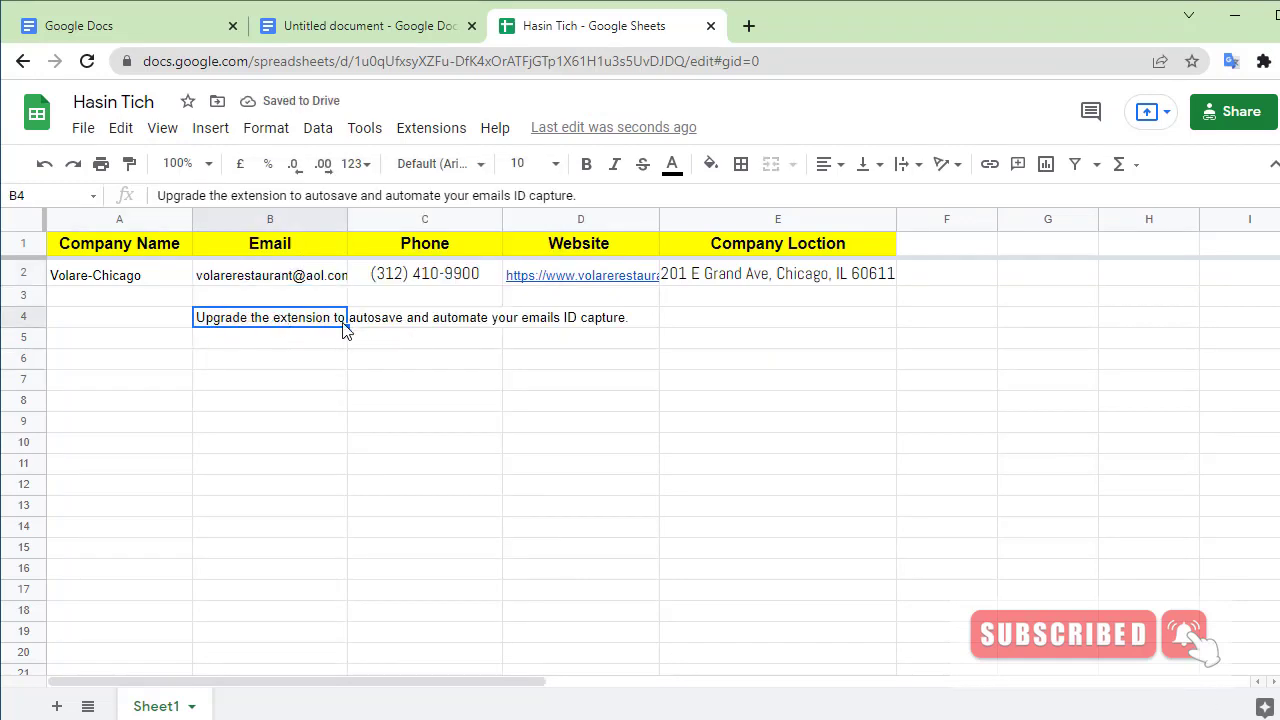
key("Delete")
left_click(271, 403)
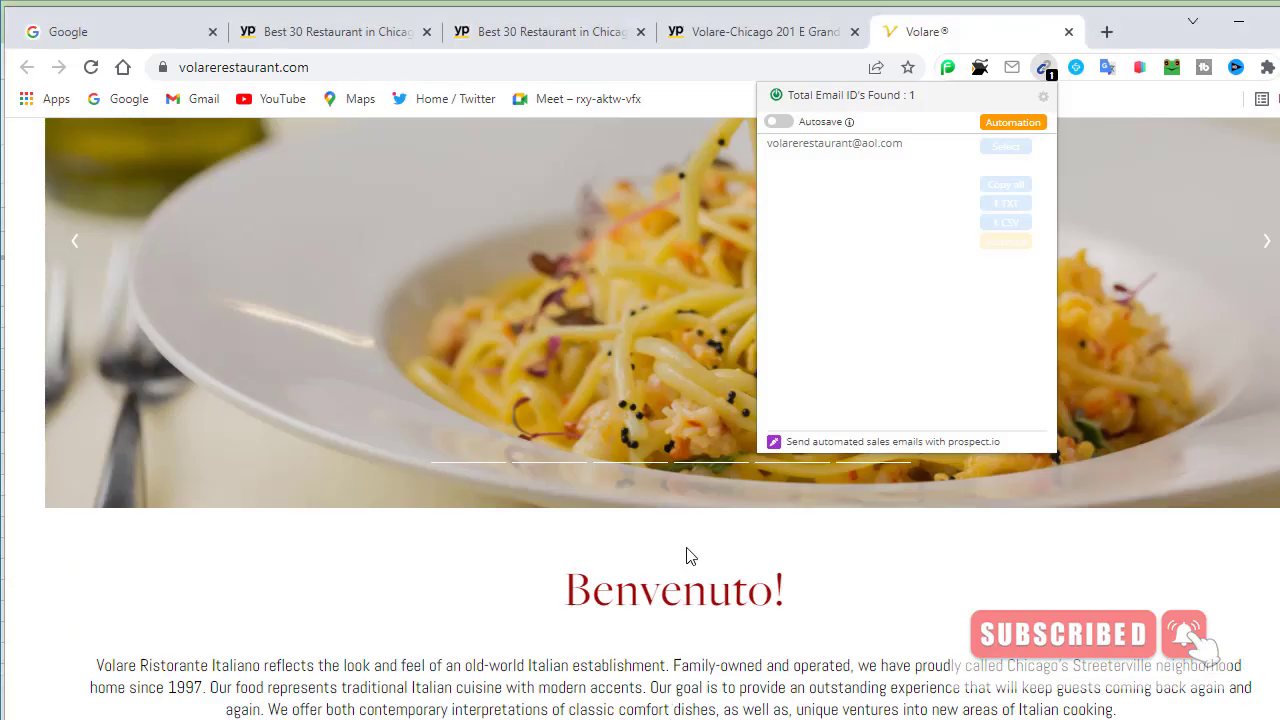
Step: Look over the Volare home page, checking the header's social media links and the contact details below the banner
scroll(686, 556, "down", 2)
left_click(929, 591)
scroll(836, 540, "up", 5)
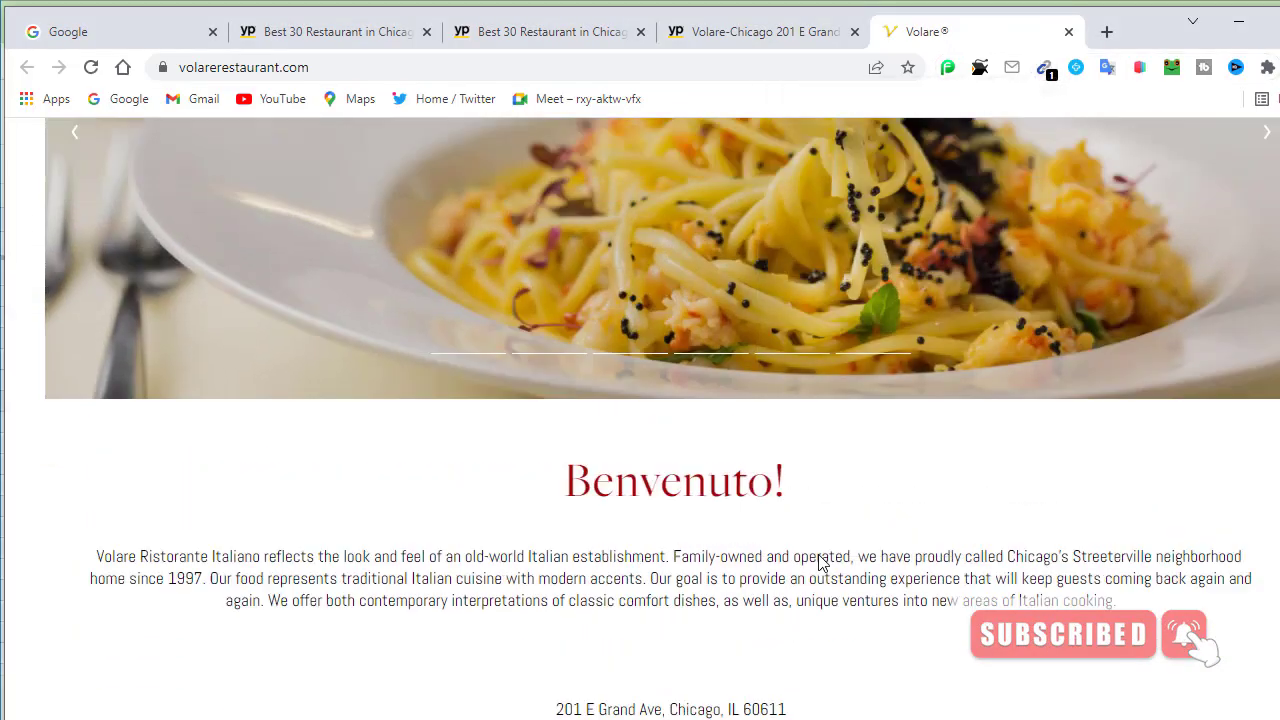
scroll(836, 522, "down", 5)
scroll(839, 527, "down", 2)
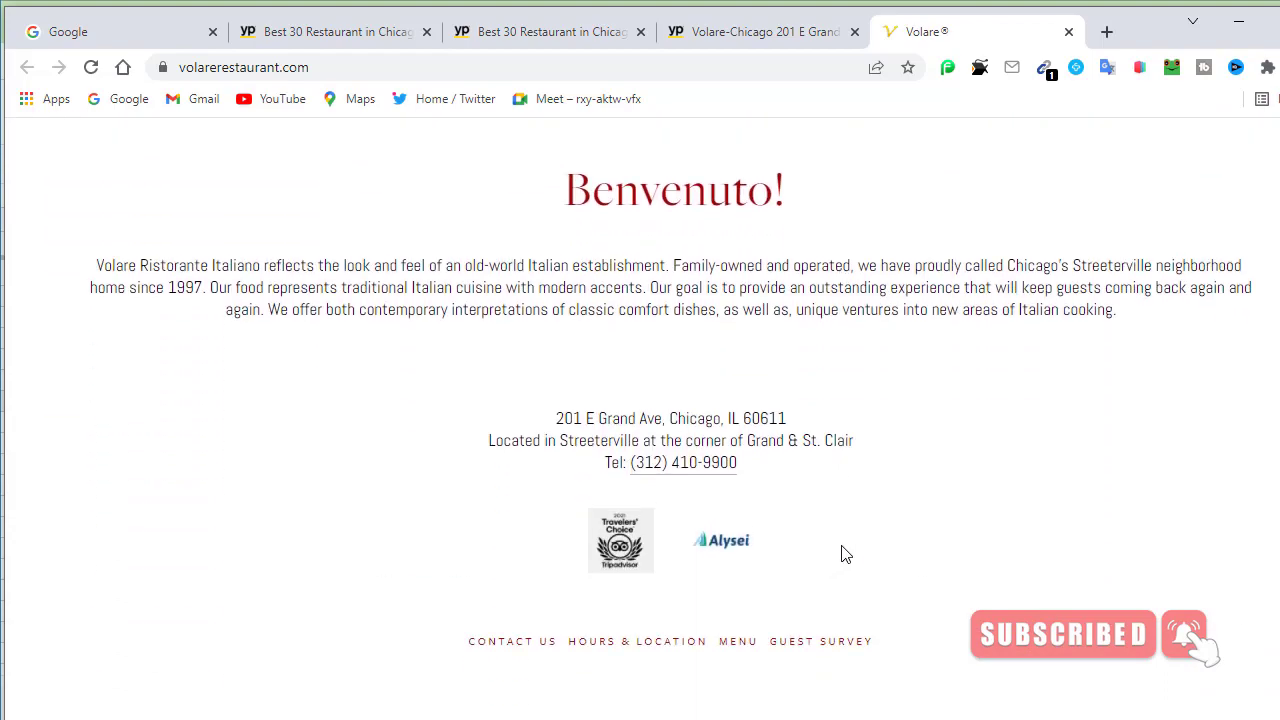
scroll(844, 552, "up", 5)
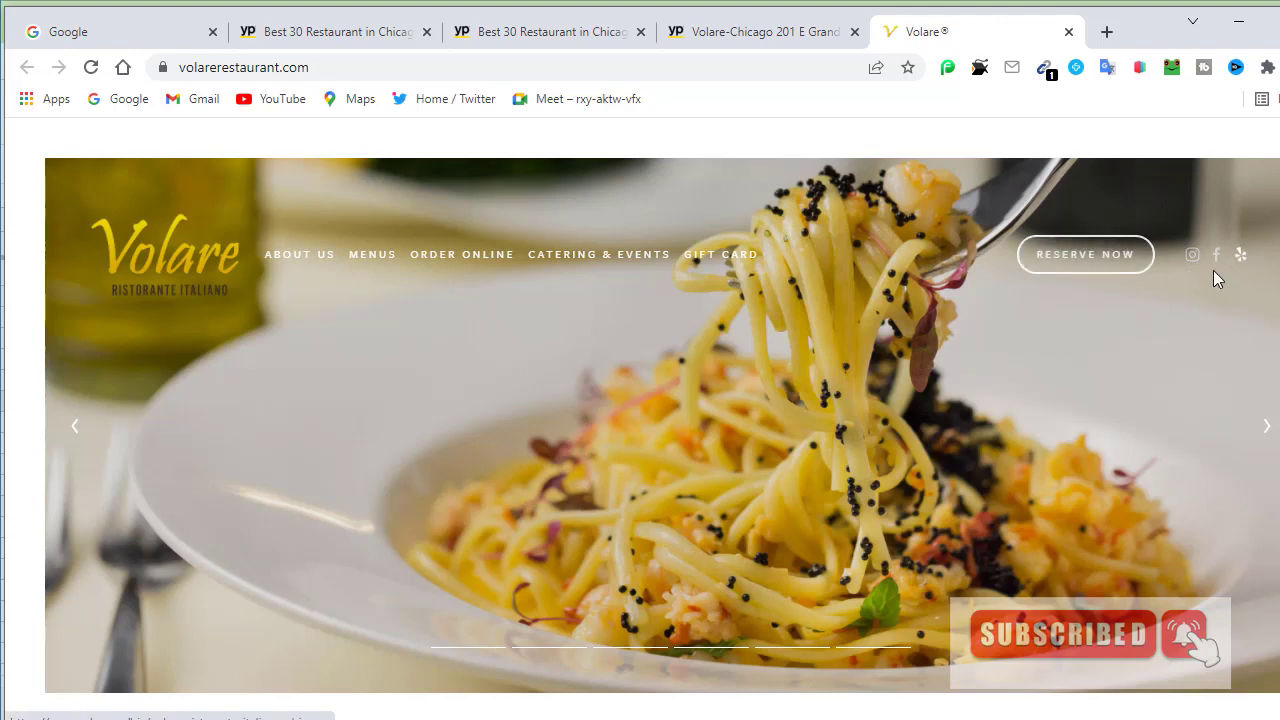
scroll(816, 403, "down", 3)
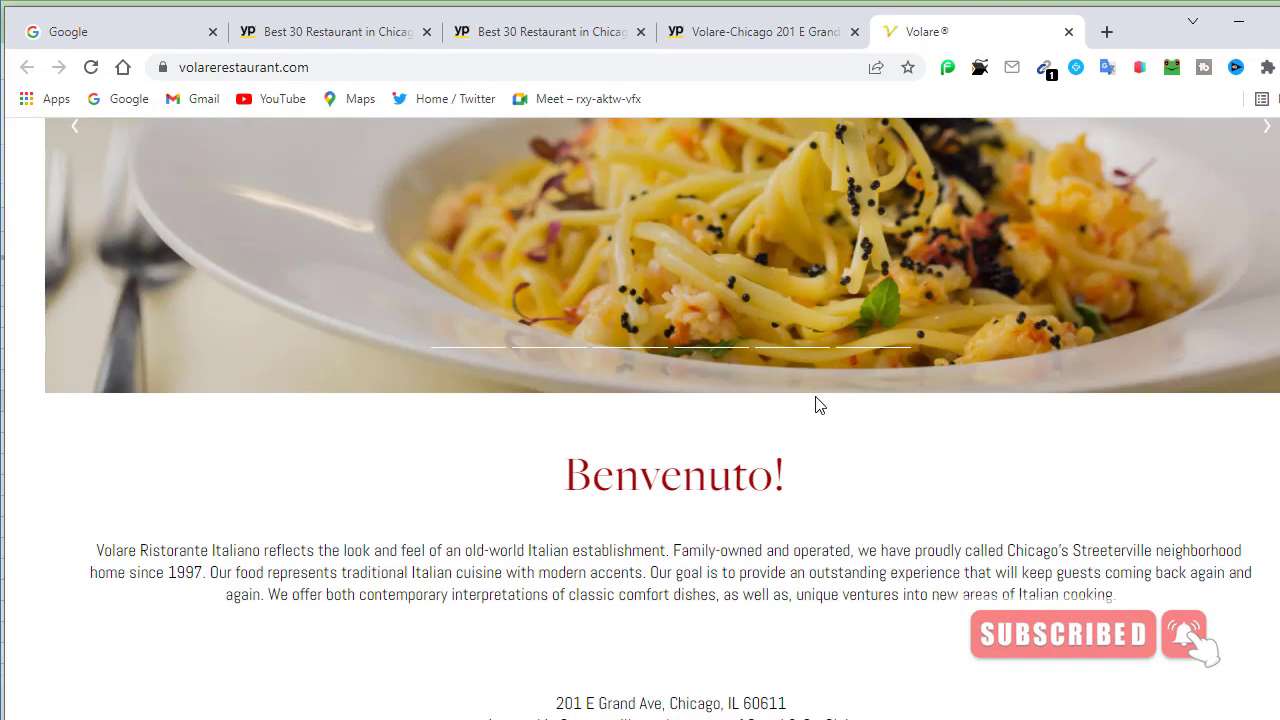
scroll(810, 403, "up", 3)
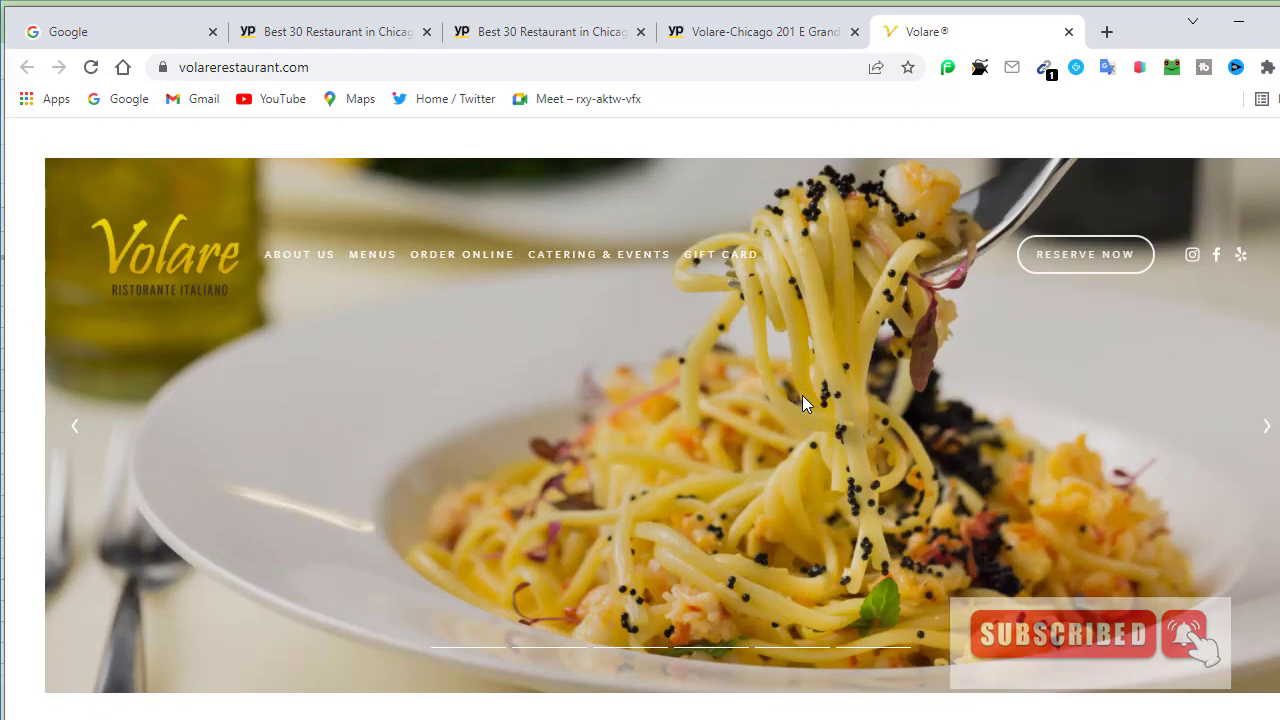
Step: Close the Volare website and Volare-Chicago listing tabs, and open the Dino's Pizzeria listing from the Yellow Pages results in a new tab
left_click(1068, 33)
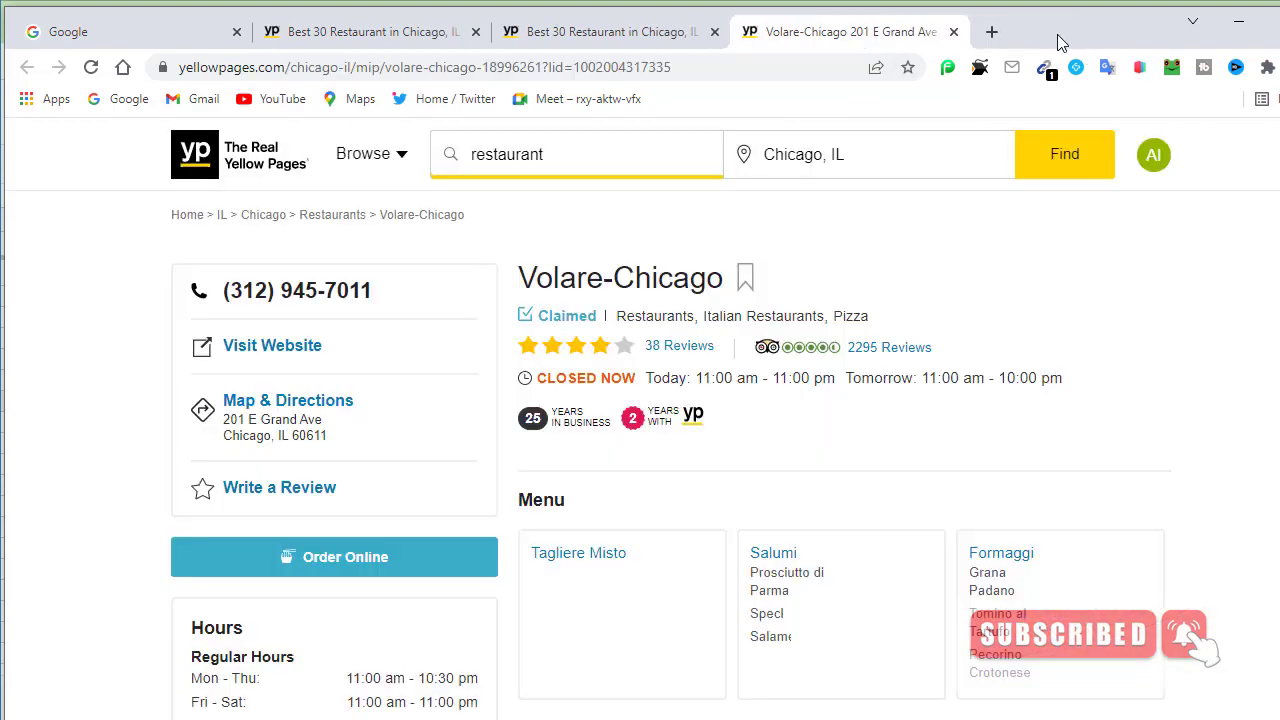
left_click(953, 31)
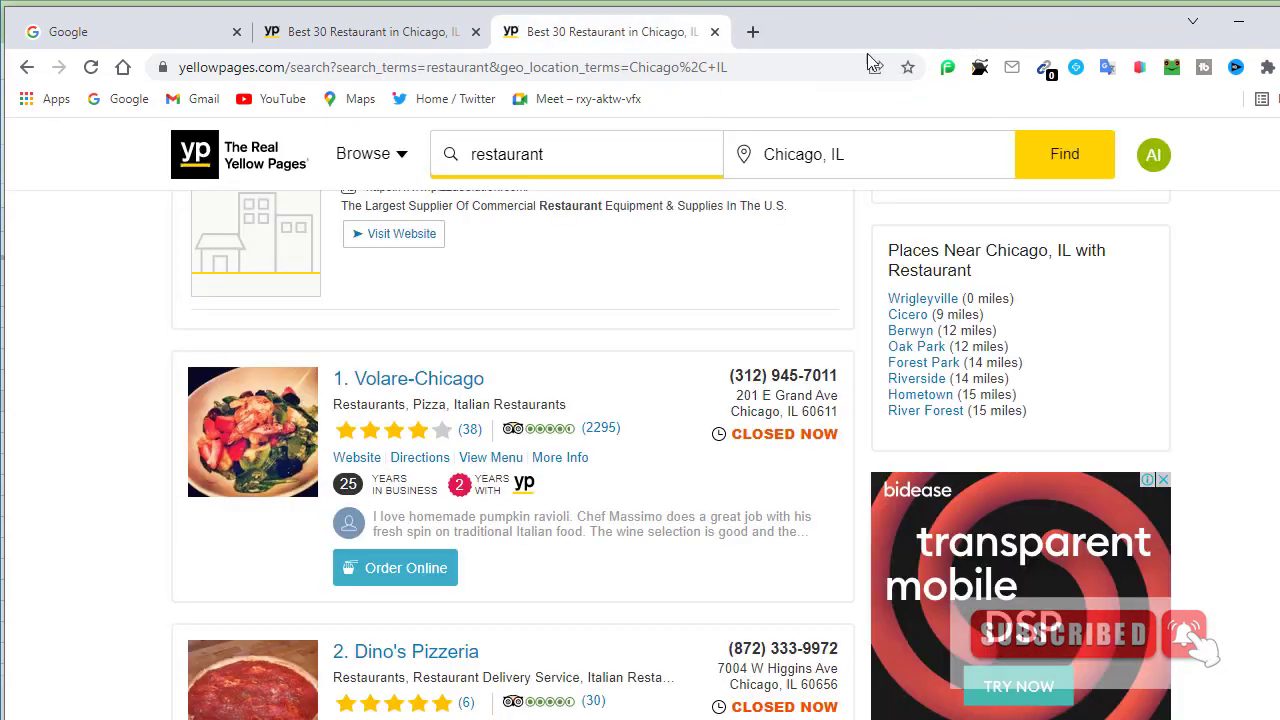
scroll(484, 432, "down", 3)
scroll(480, 428, "up", 1)
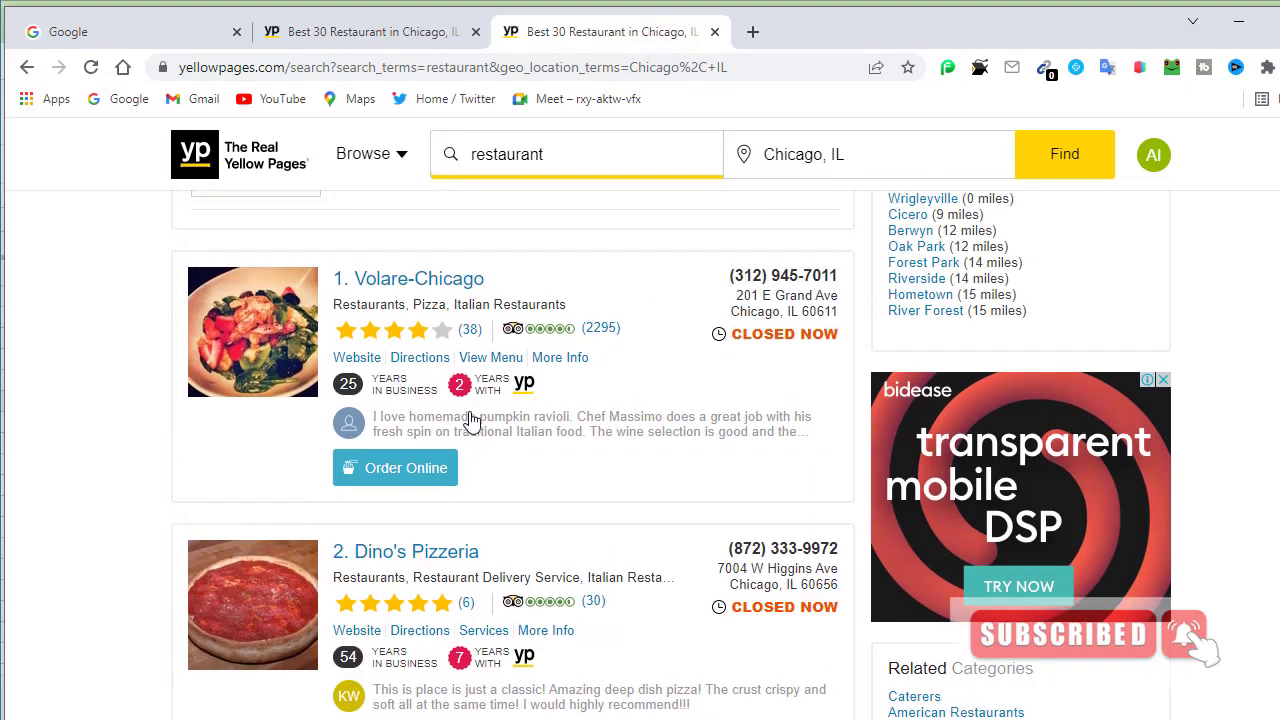
scroll(471, 421, "down", 2)
scroll(469, 423, "up", 4)
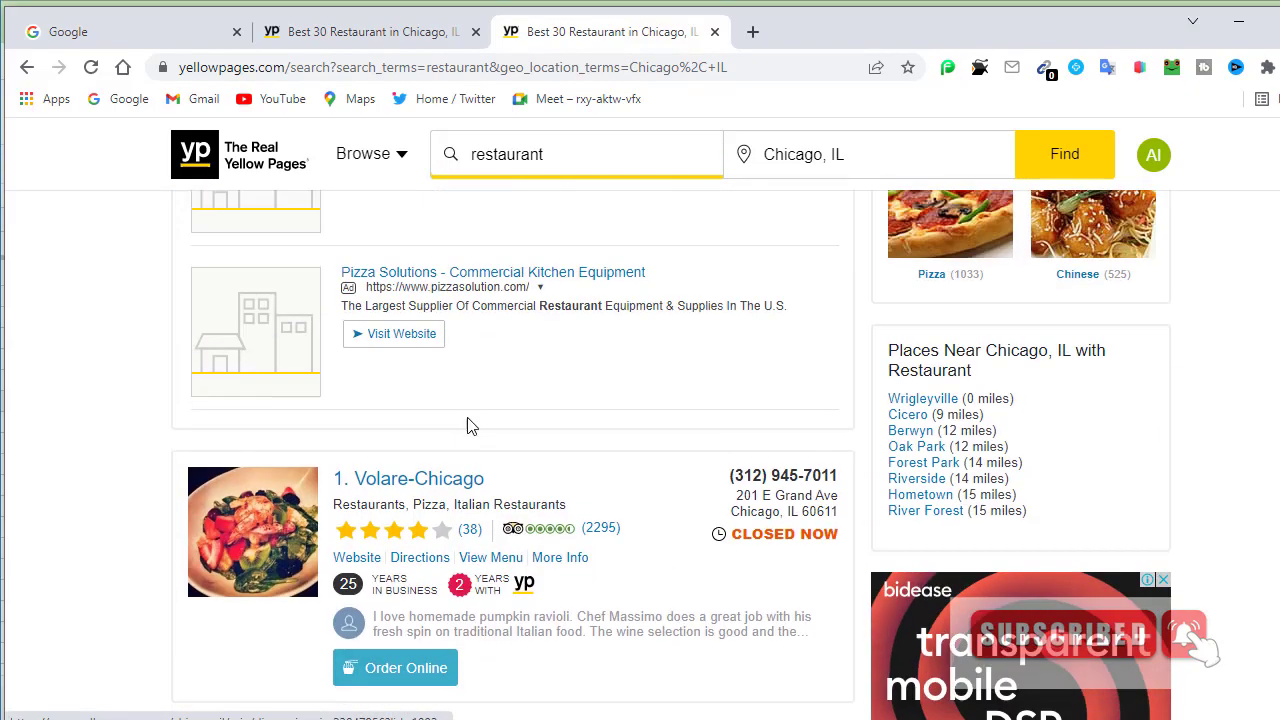
scroll(466, 430, "down", 1)
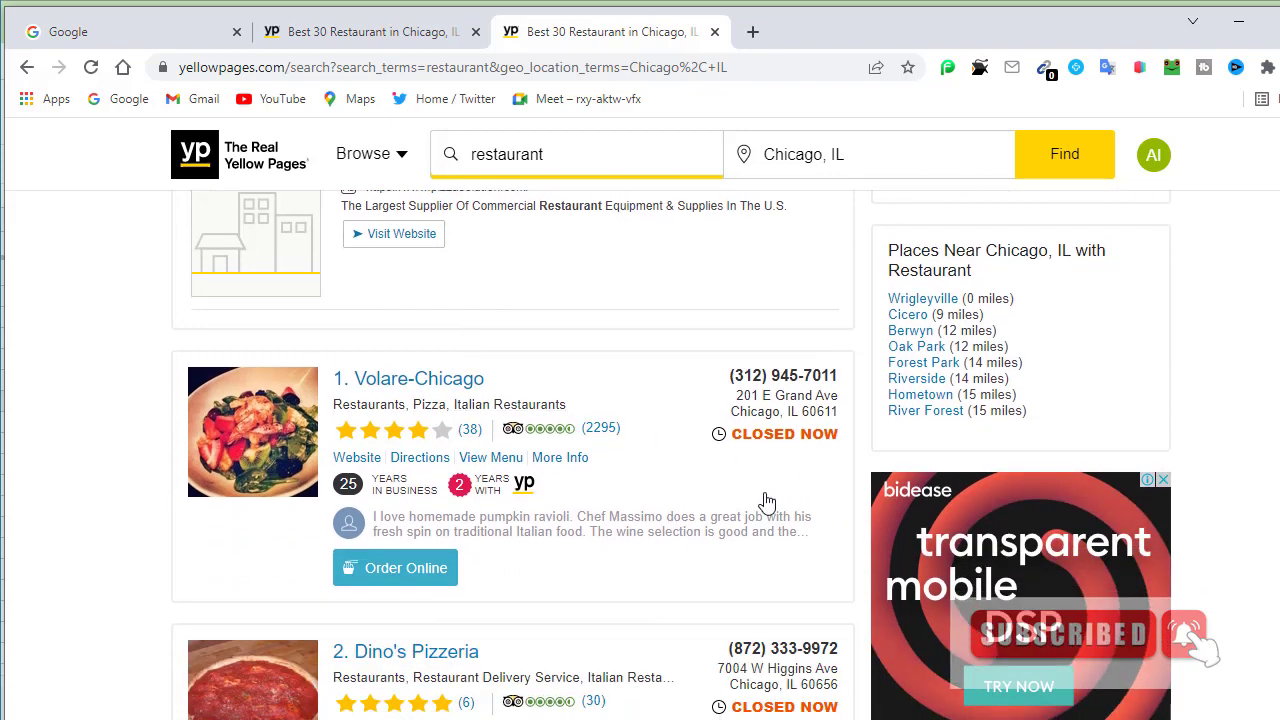
scroll(745, 497, "down", 1)
scroll(740, 497, "down", 2)
scroll(720, 491, "up", 2)
scroll(726, 491, "down", 1)
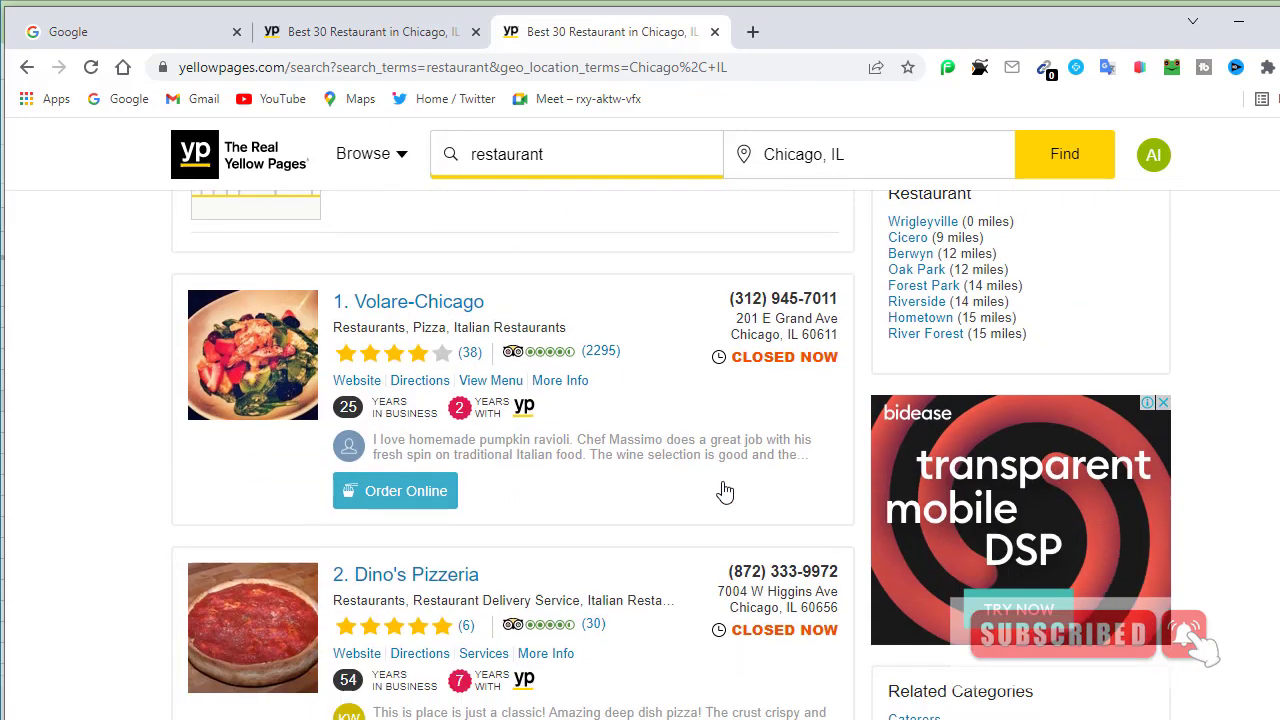
scroll(706, 502, "down", 1)
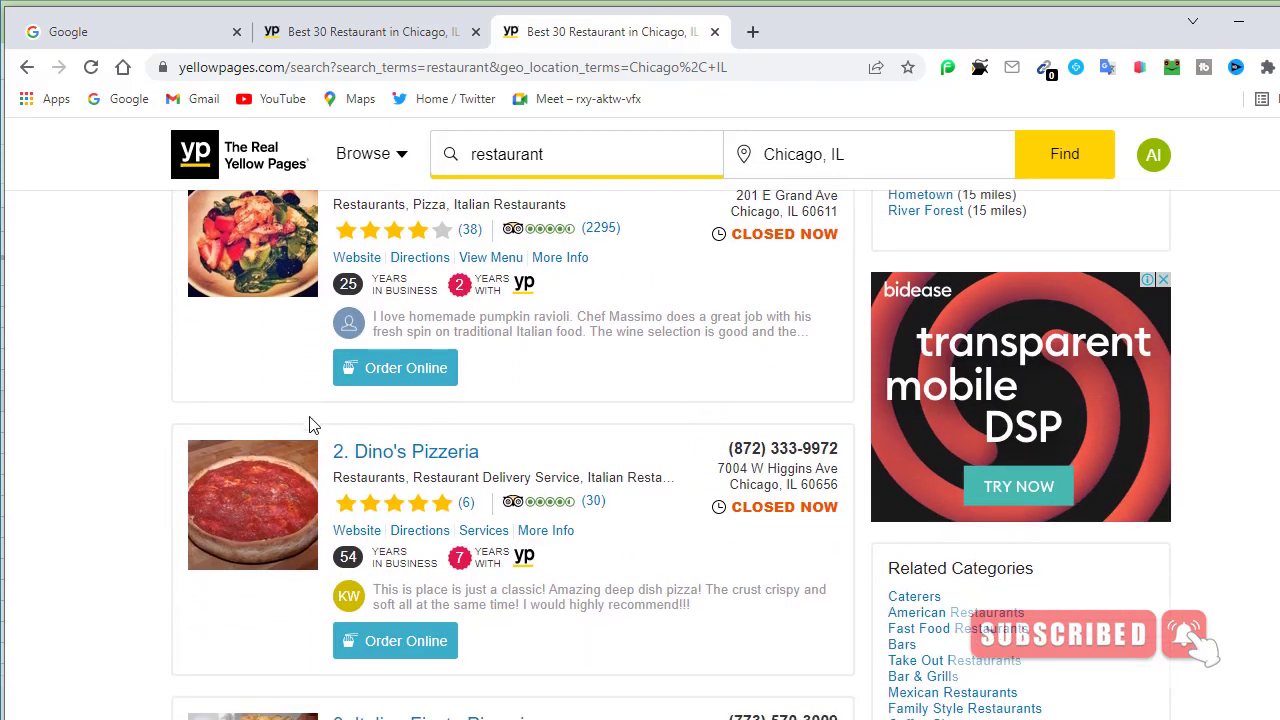
right_click(419, 462)
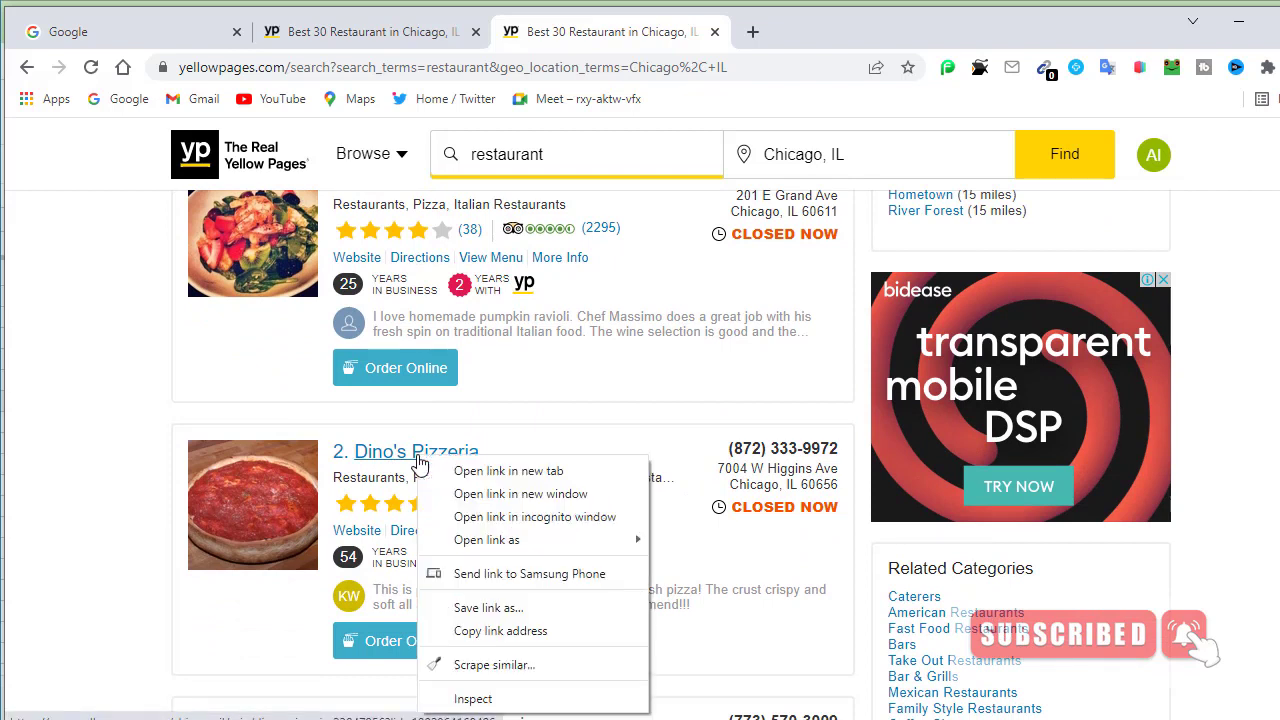
left_click(512, 472)
left_click(866, 38)
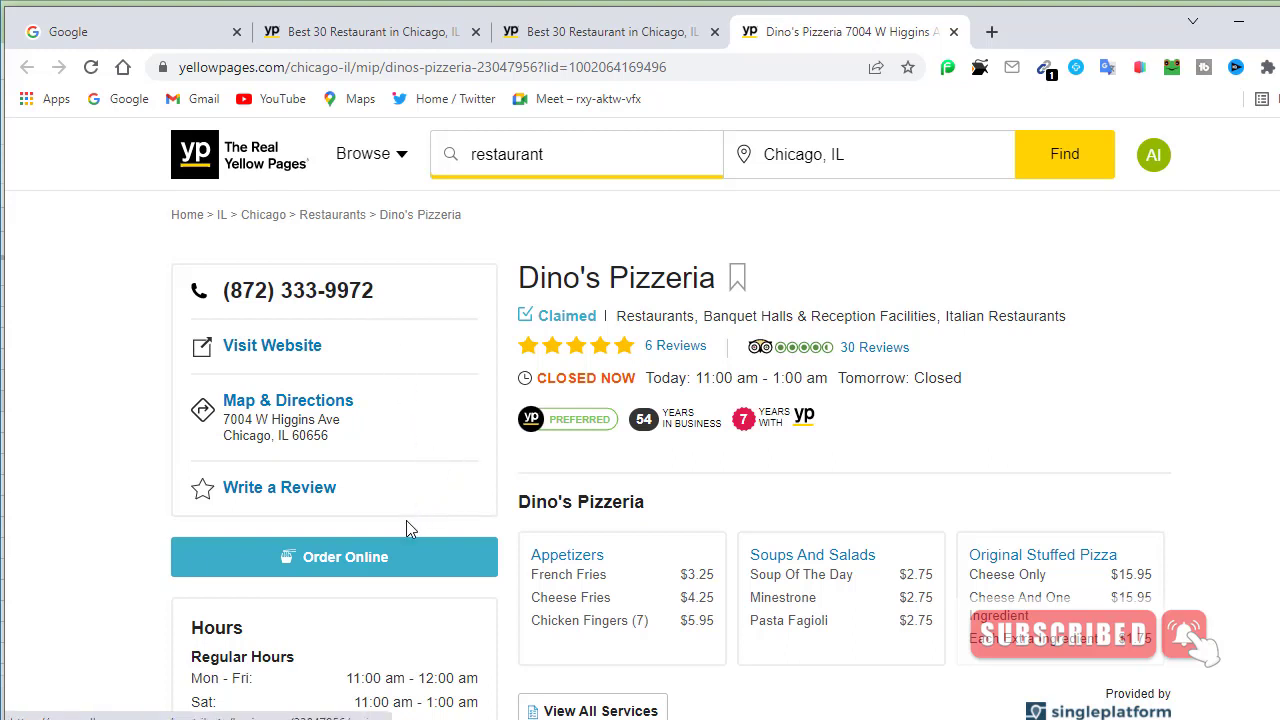
Step: Copy the company name Dino's Pizzeria from the heading of its Yellow Pages listing
left_click_drag(521, 282, 718, 288)
right_click(643, 289)
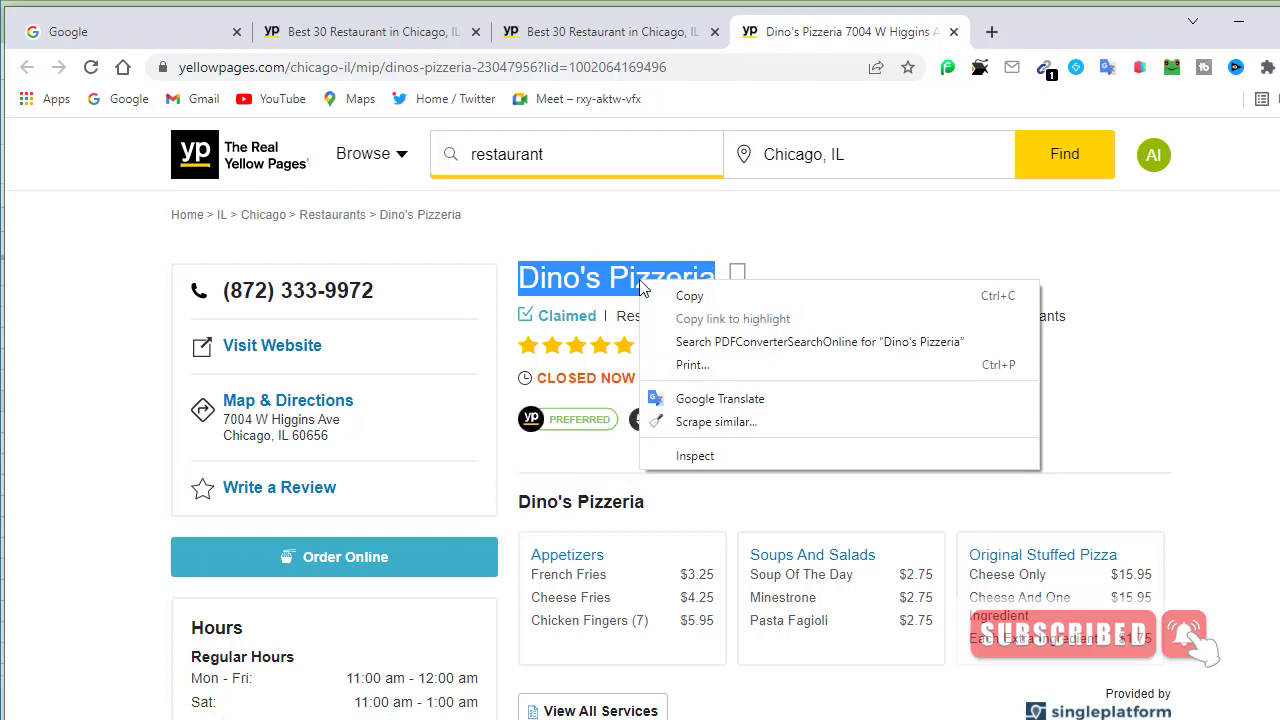
left_click(724, 302)
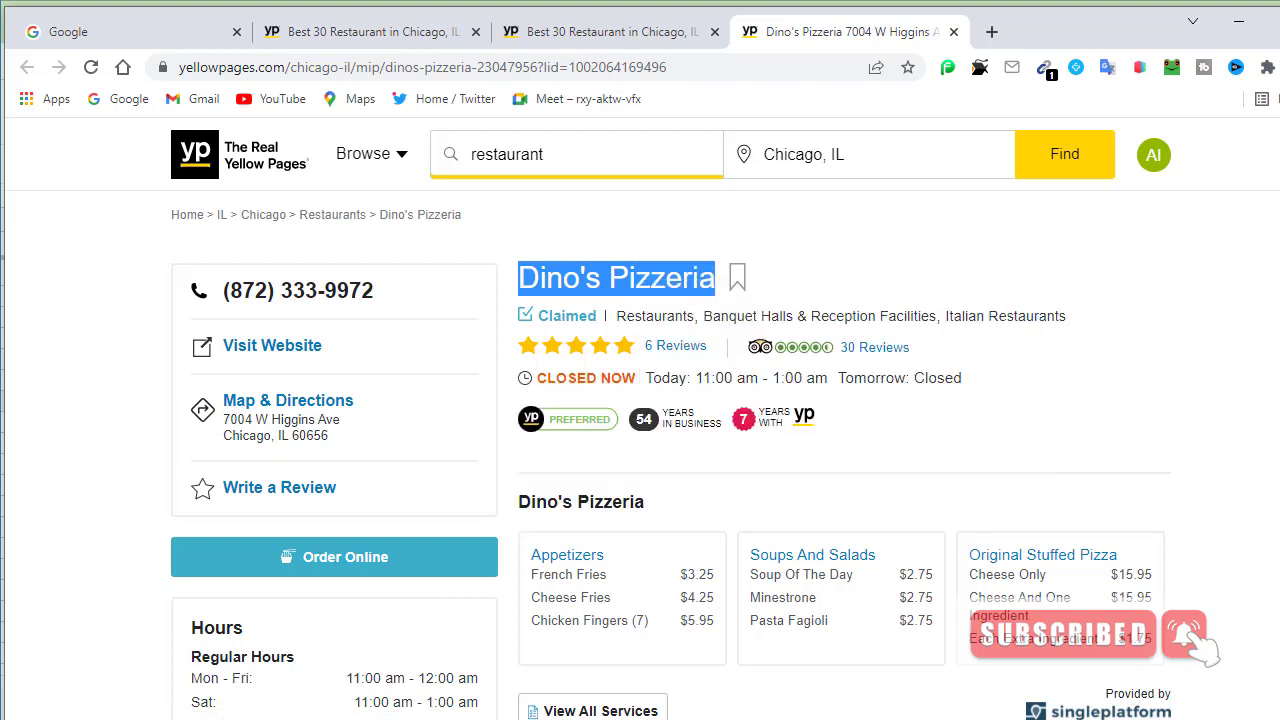
Step: Switch to the Google Sheets spreadsheet, paste the company name into cell A3 and select cell B3 under Email
key("alt+Tab")
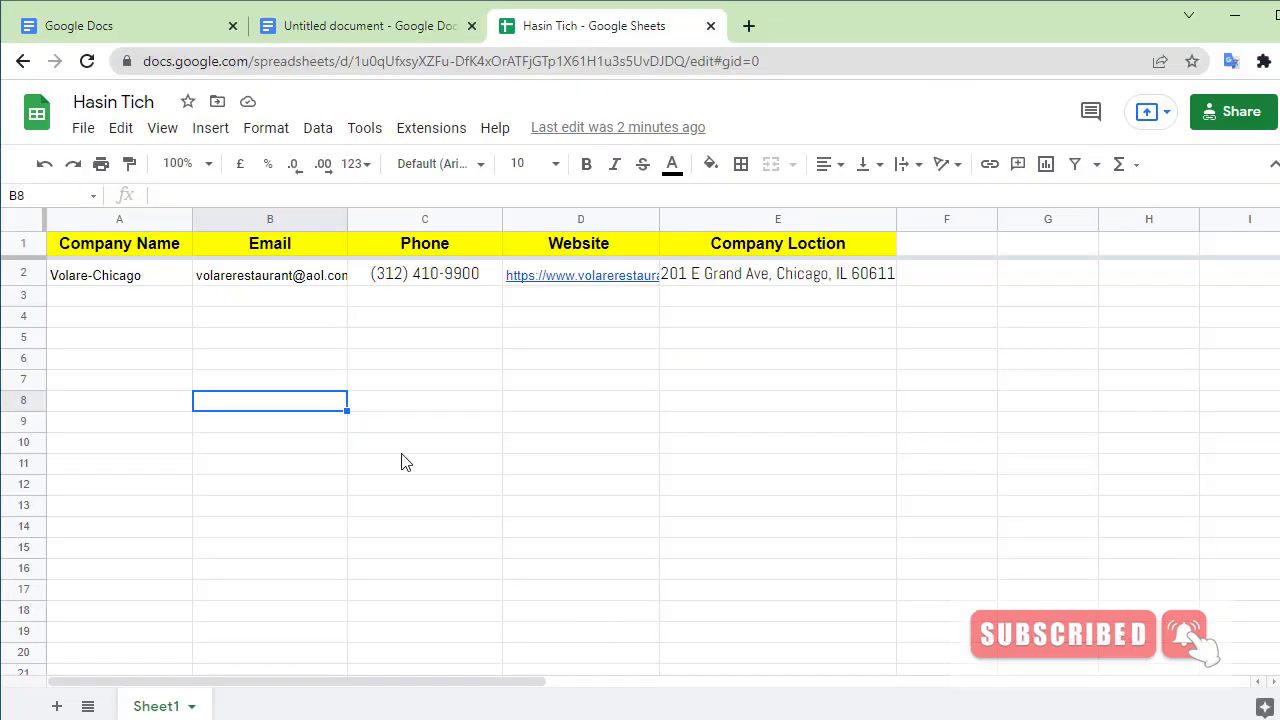
left_click(75, 301)
right_click(77, 312)
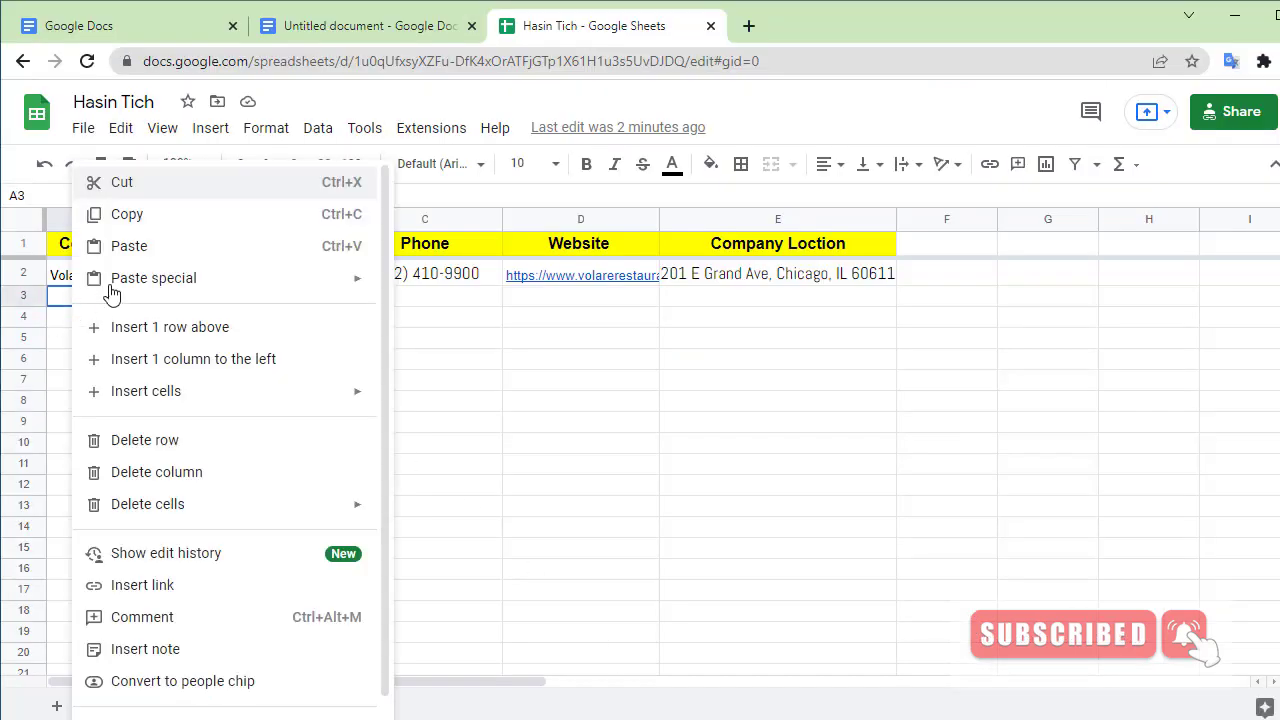
left_click(130, 246)
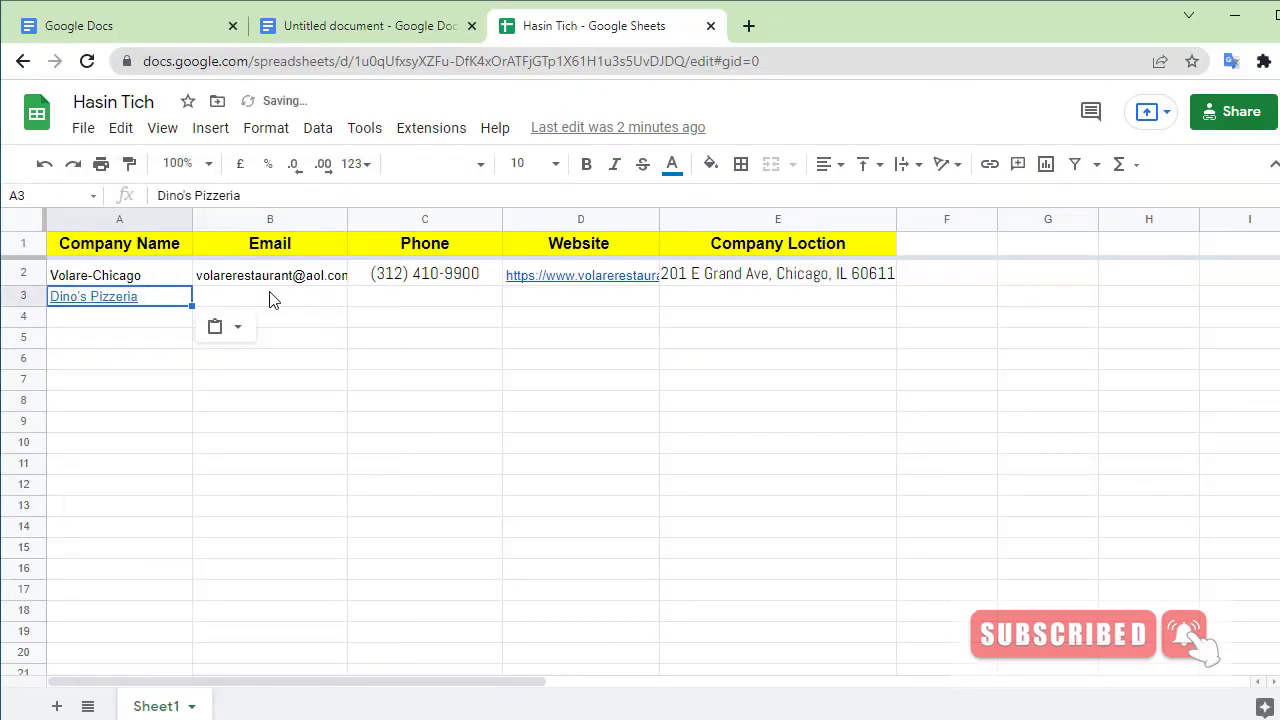
left_click(254, 298)
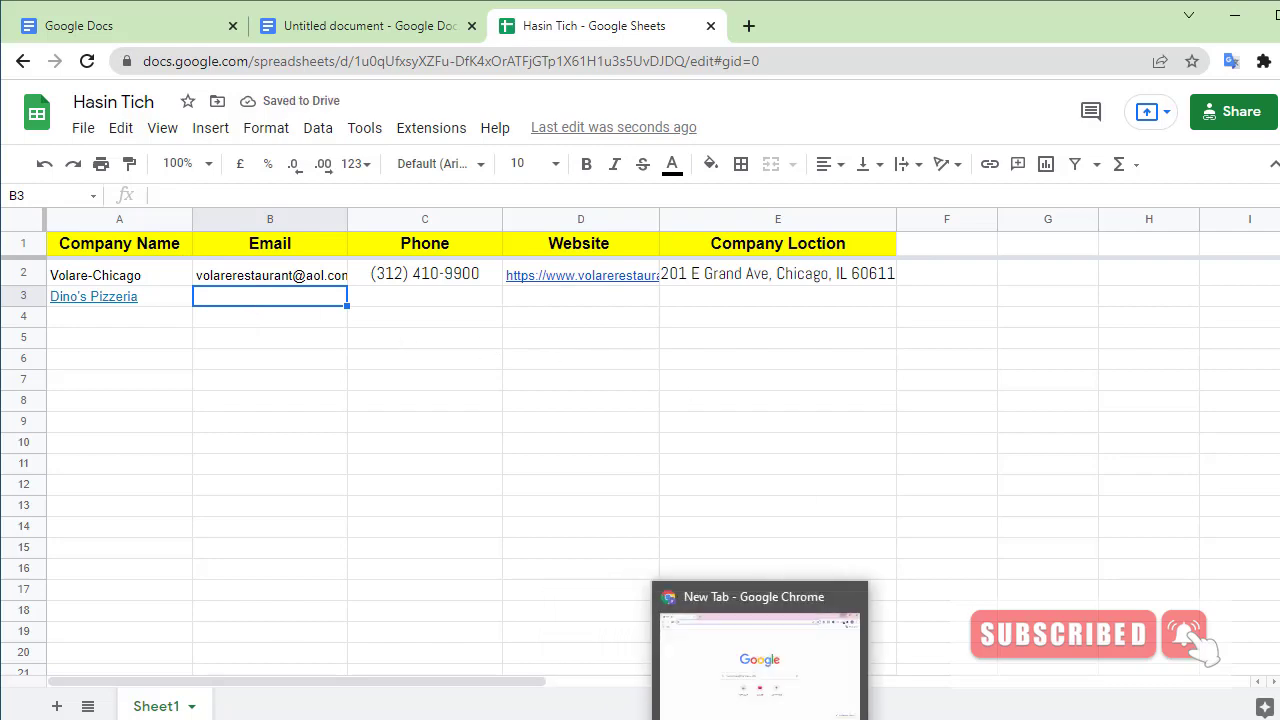
Step: Return to the Dino's Pizzeria listing on Yellow Pages and open the restaurant's website in a new tab
left_click(624, 681)
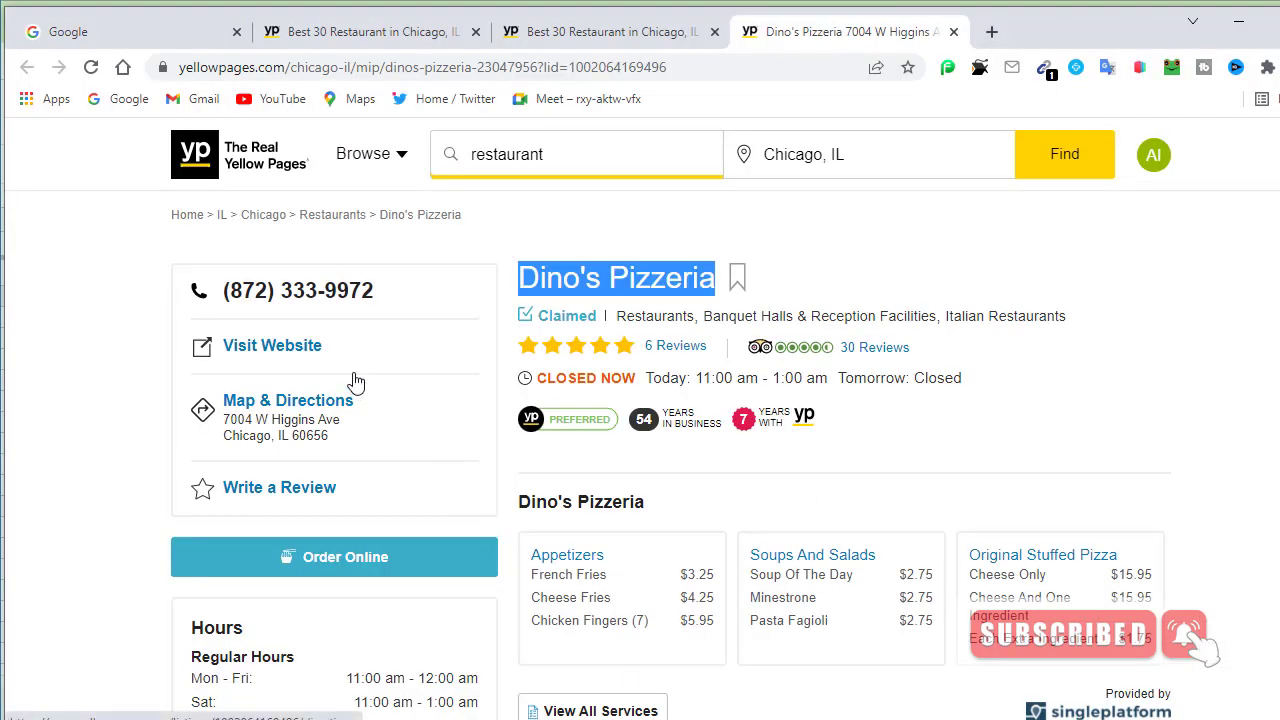
right_click(299, 351)
left_click(414, 366)
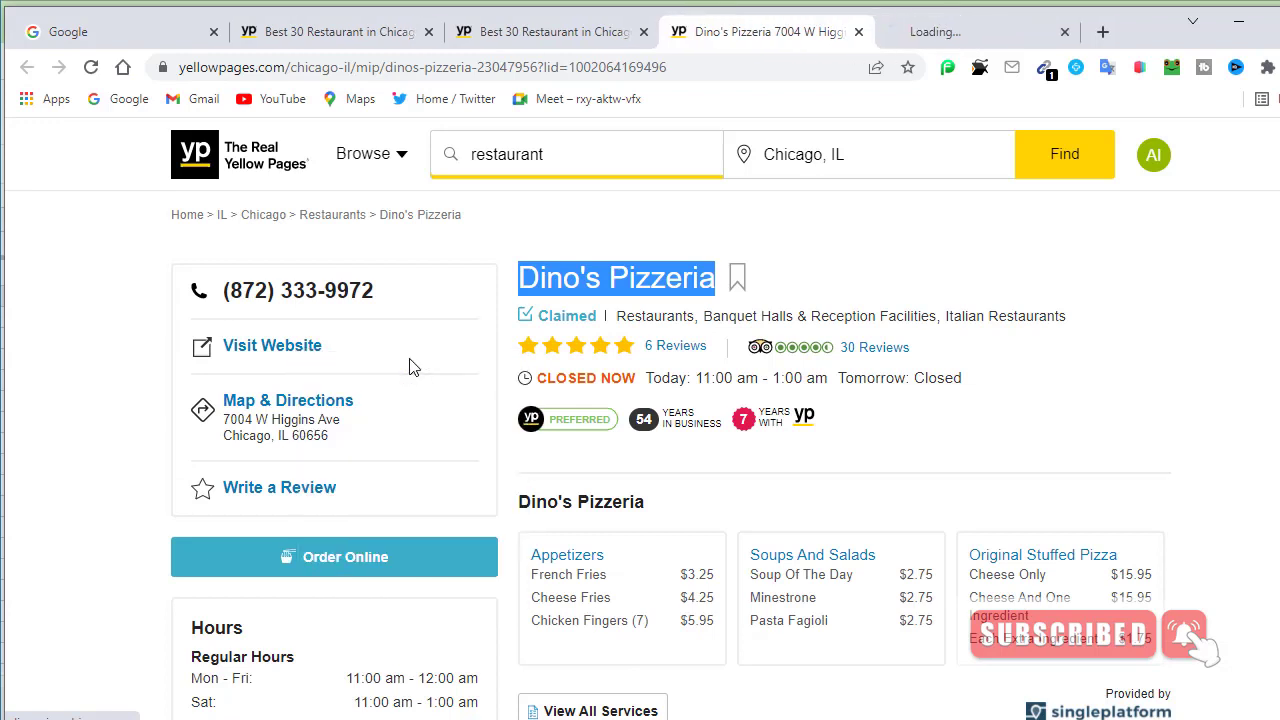
left_click(955, 32)
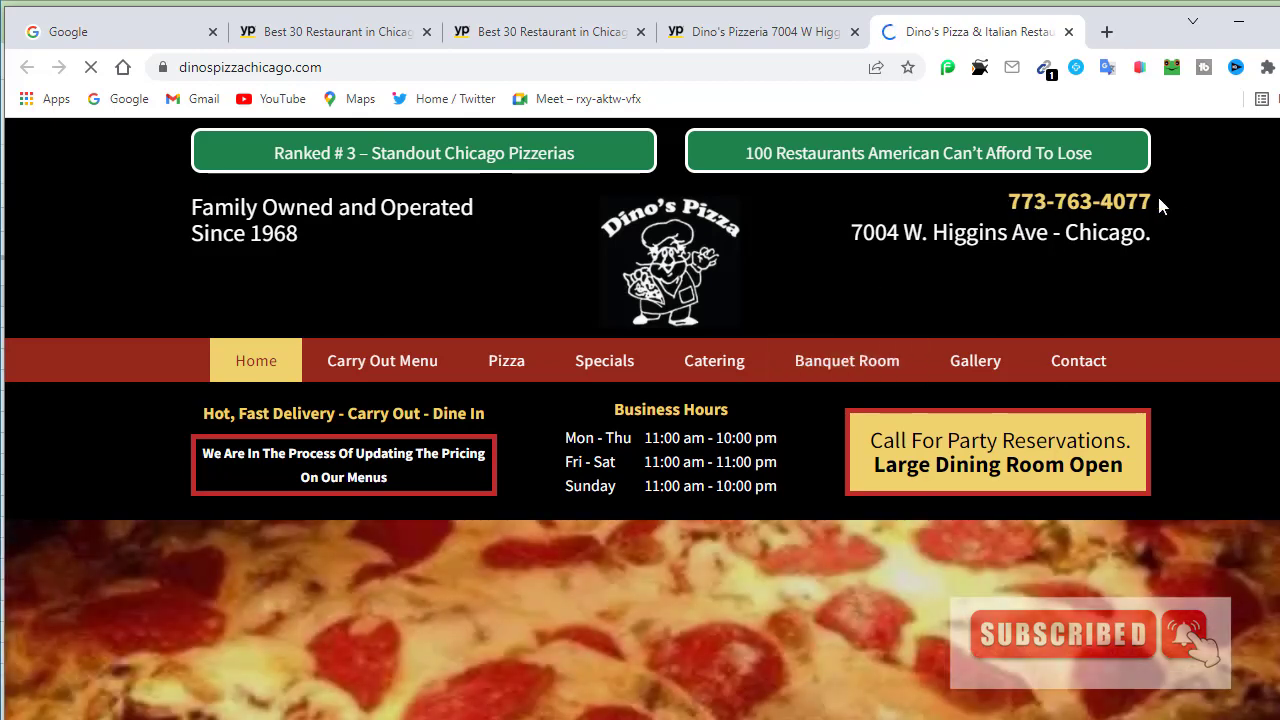
Step: Copy the restaurant's phone number from the header of the Dino's Pizza website
triple_click(1168, 197)
right_click(1087, 207)
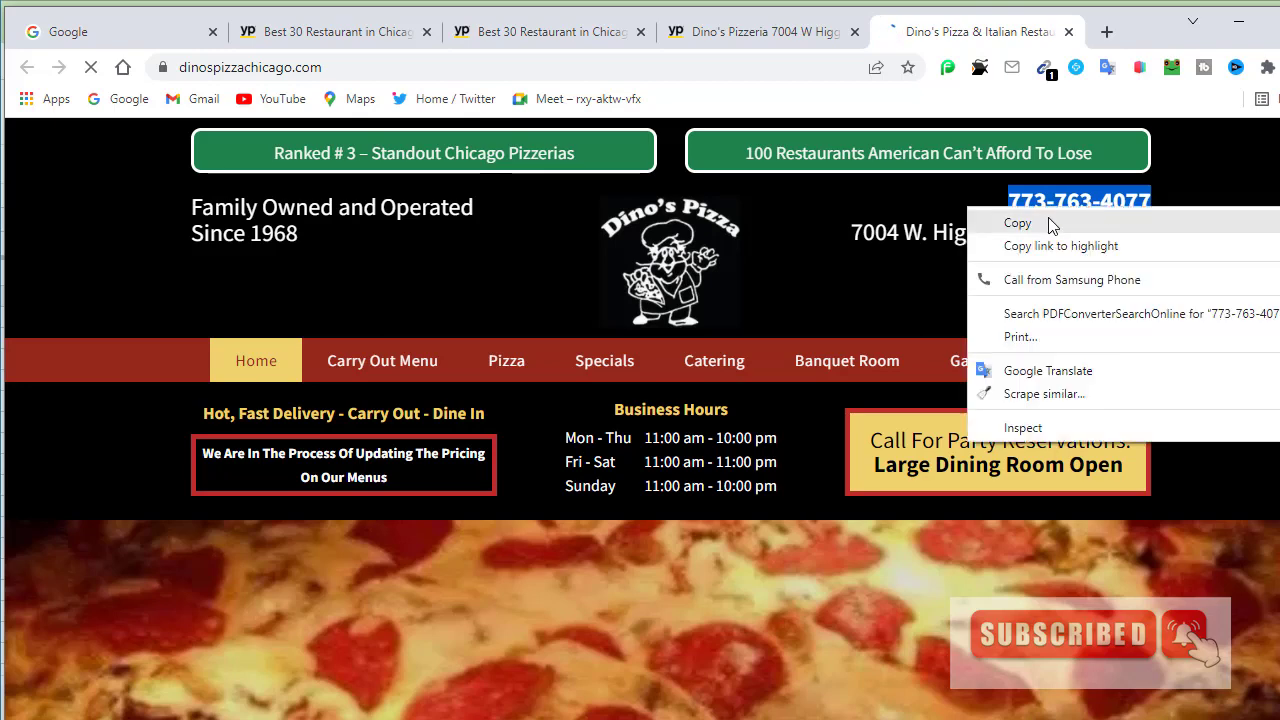
left_click(1051, 221)
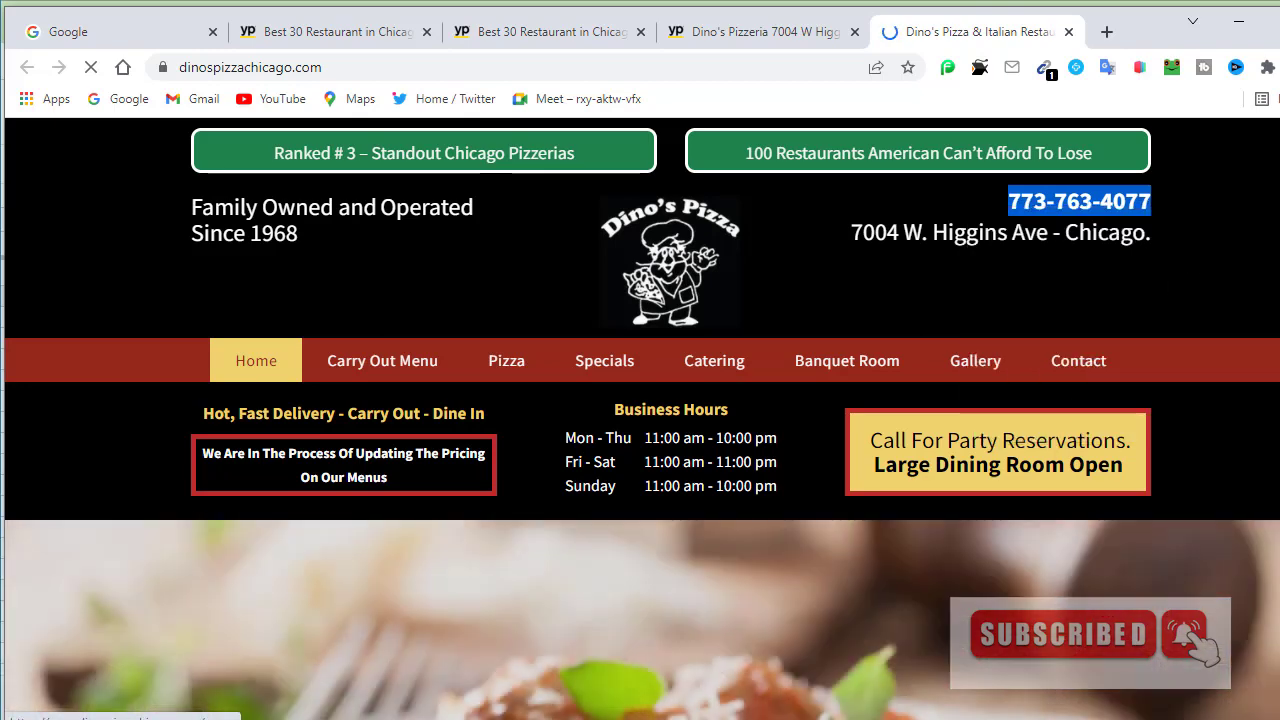
Step: Switch to the Google Sheets spreadsheet, paste the phone number into cell C3 under Phone and select cell B3
key("alt+Tab")
left_click(447, 300)
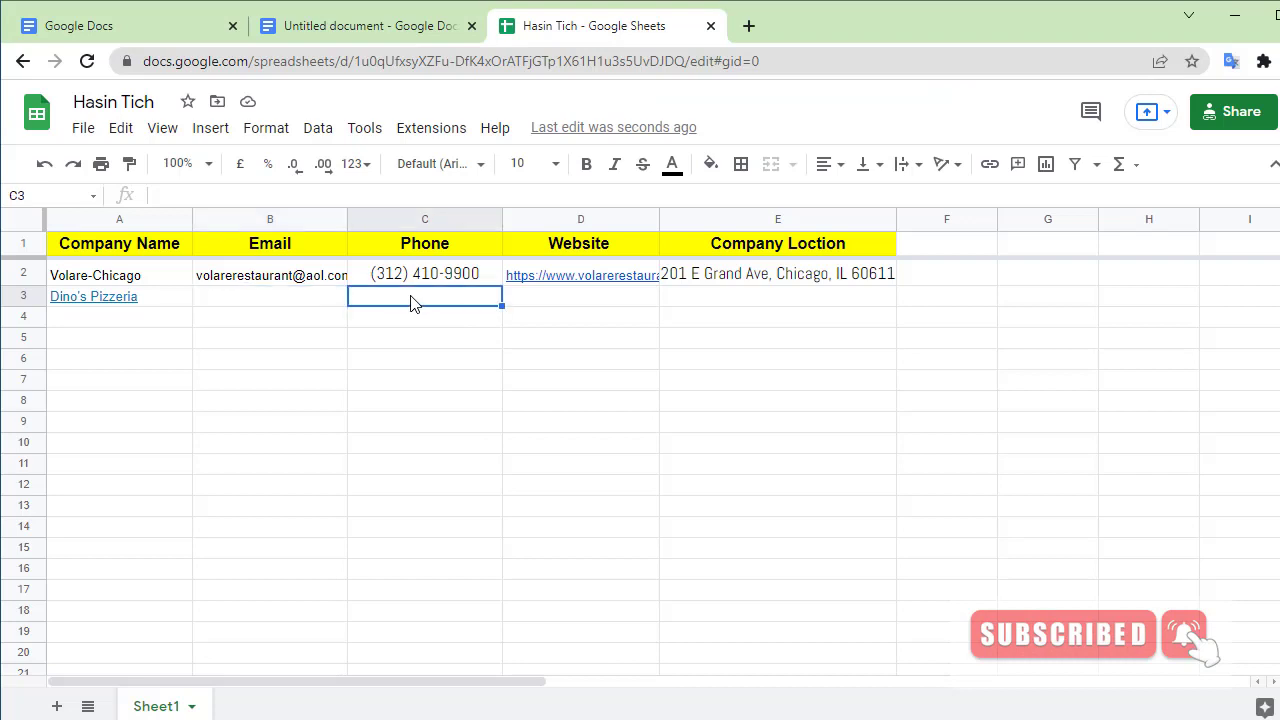
right_click(412, 302)
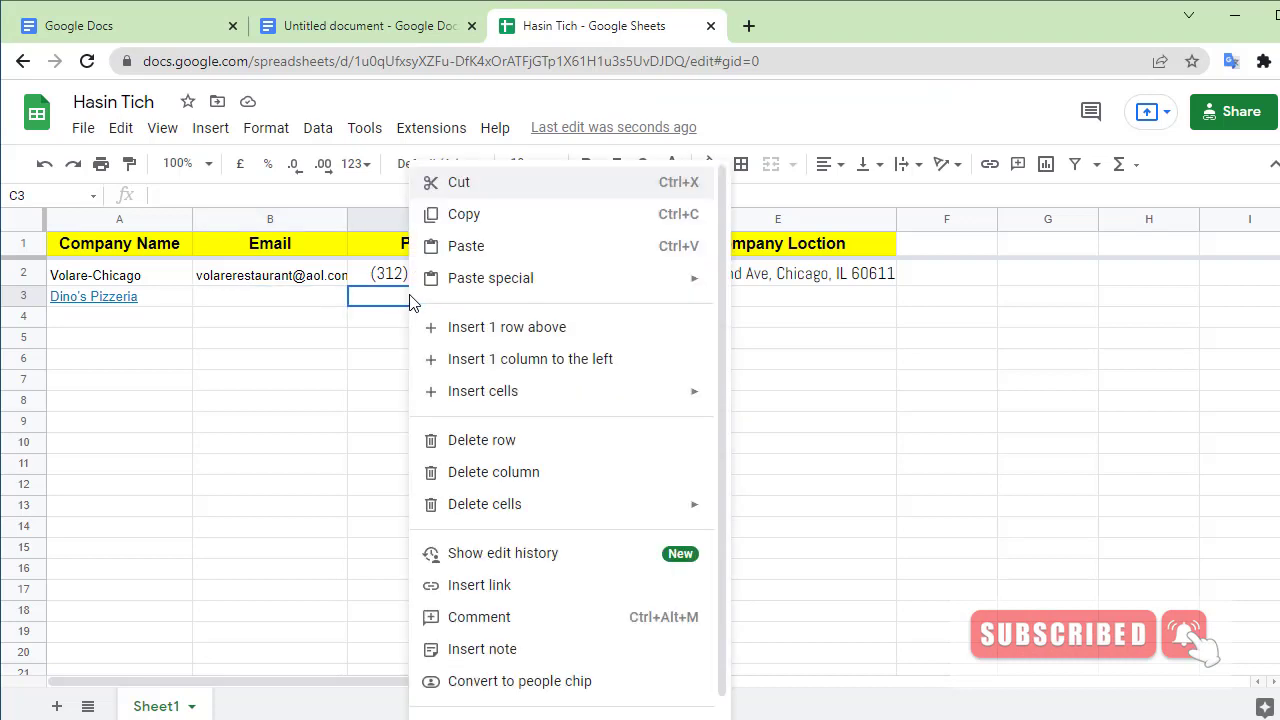
left_click(466, 246)
left_click(310, 314)
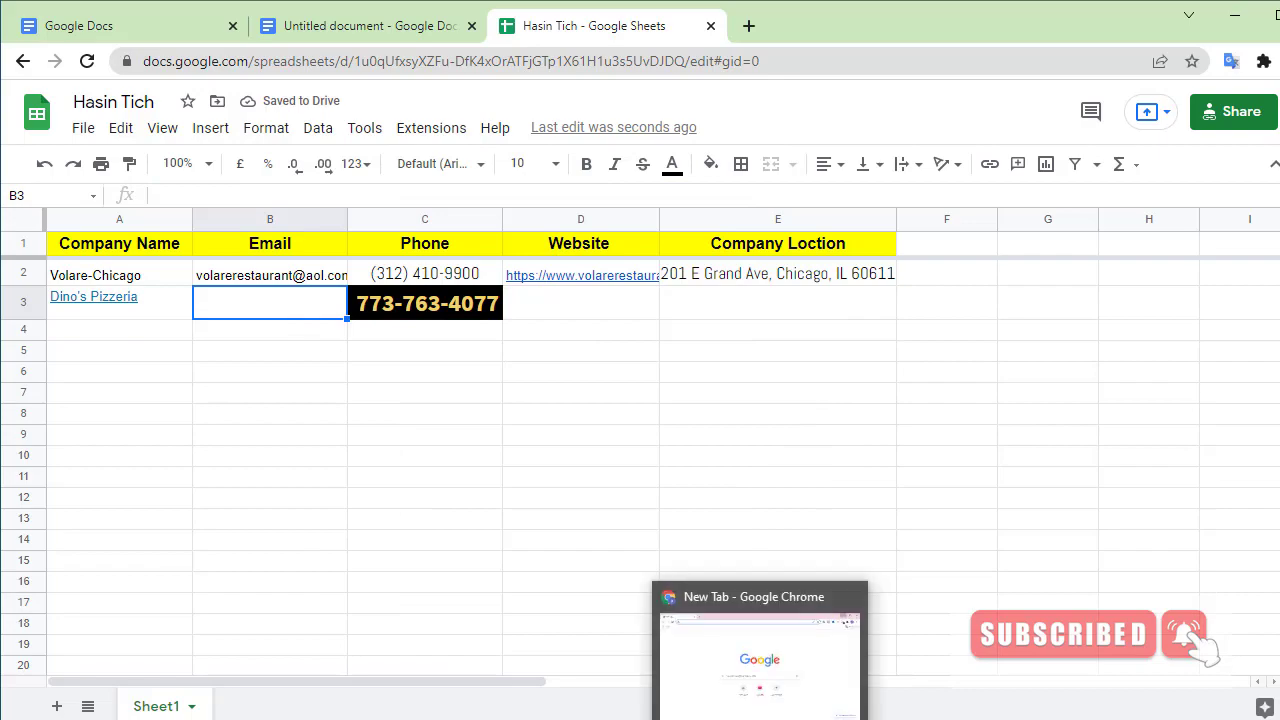
Step: Switch to the Dino's Pizza website and copy its web address
left_click(664, 718)
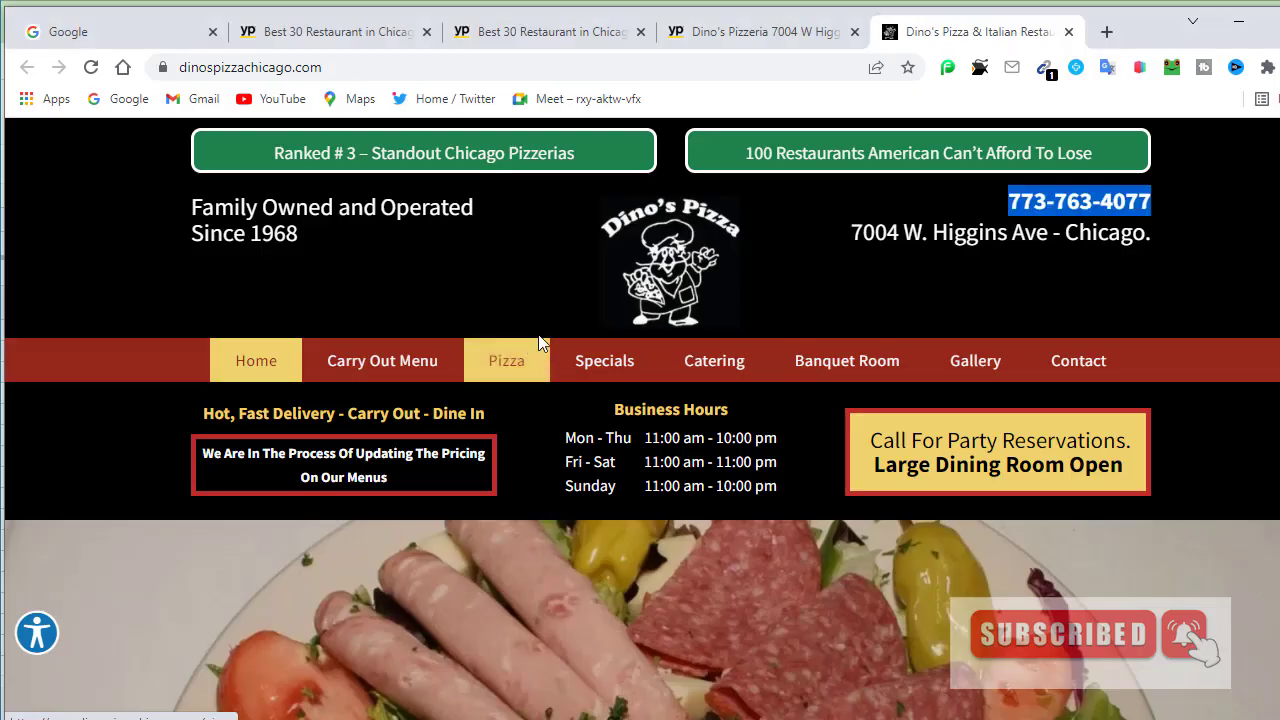
left_click(360, 66)
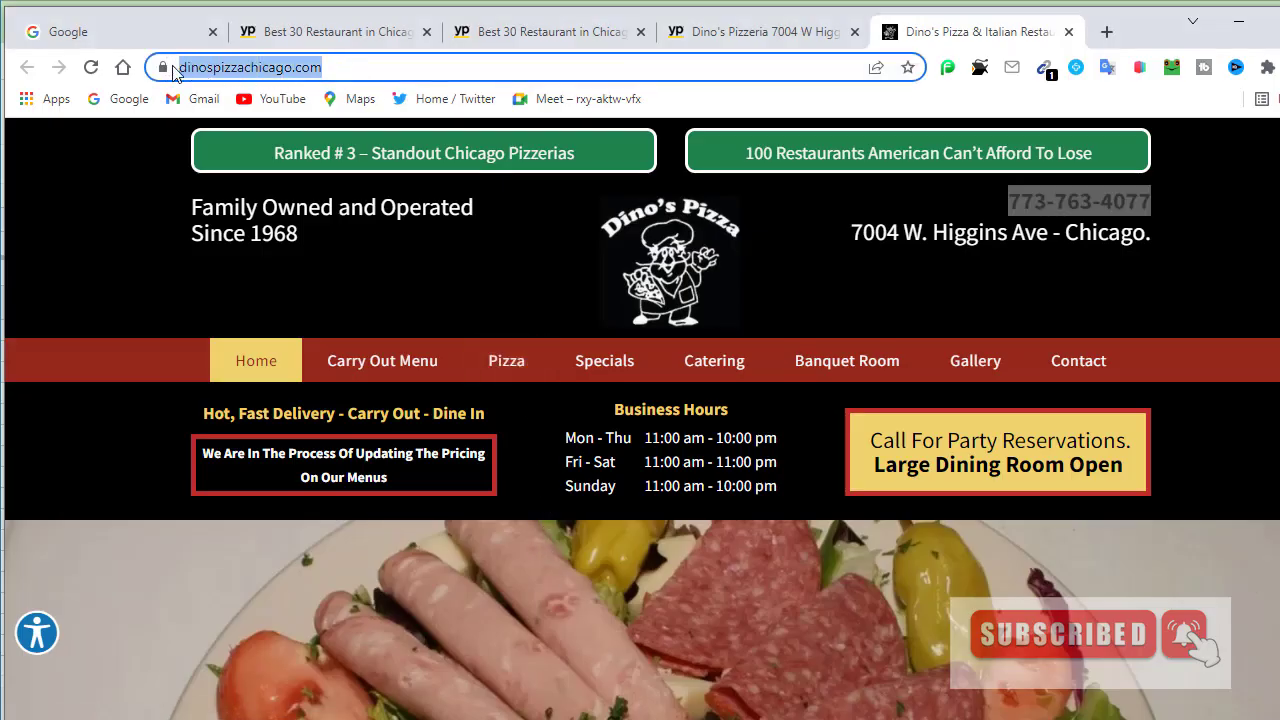
right_click(210, 75)
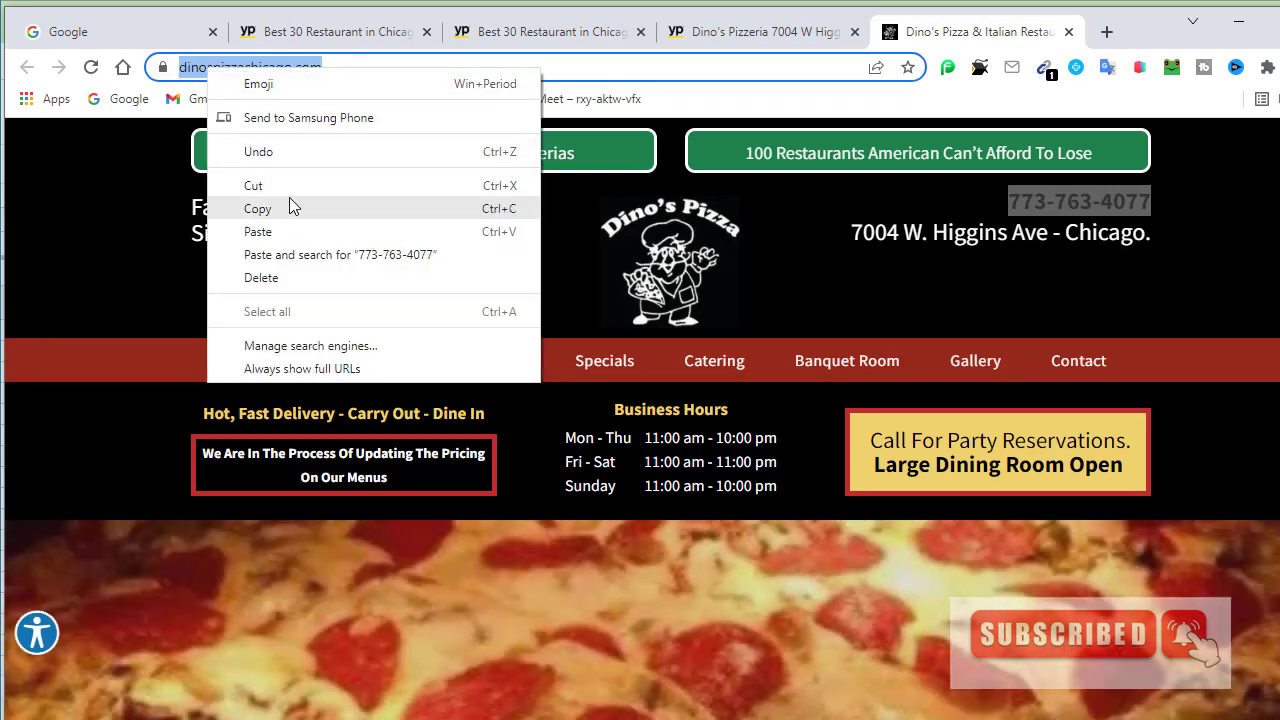
left_click(288, 209)
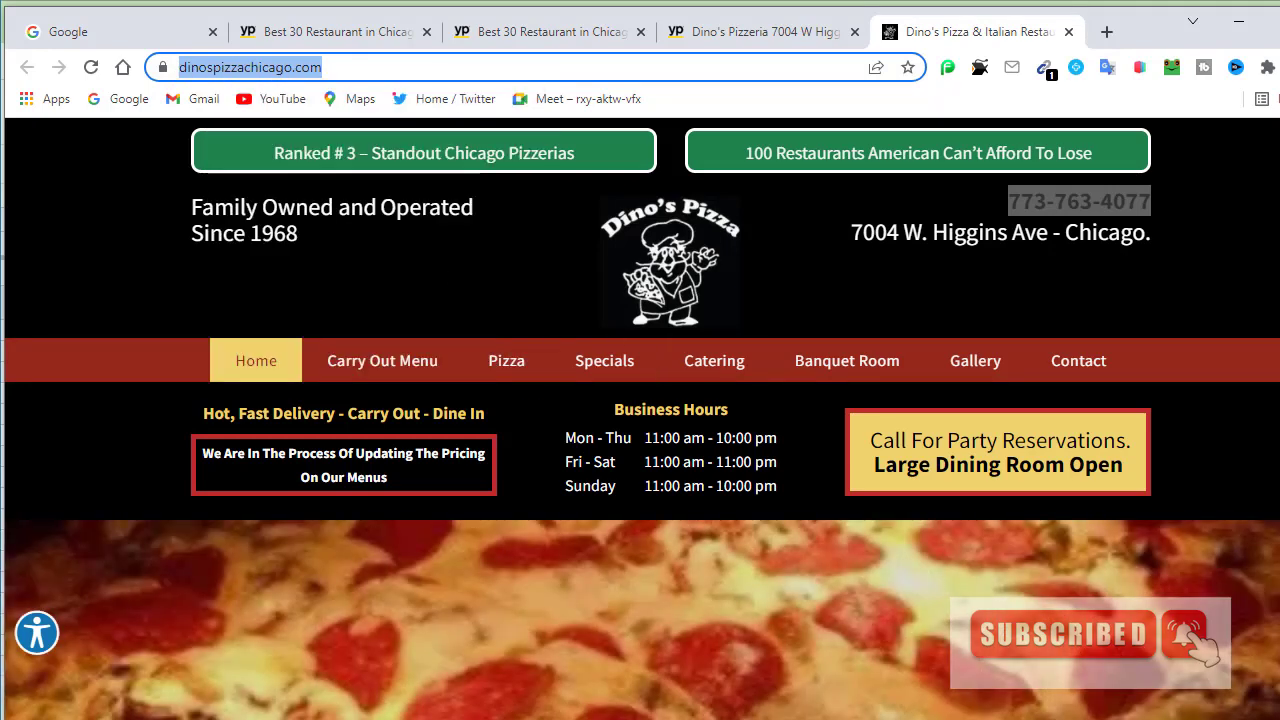
Step: Switch to the Google Sheets spreadsheet, paste the web address into cell D3 under Website and select cell E3
key("alt+Tab")
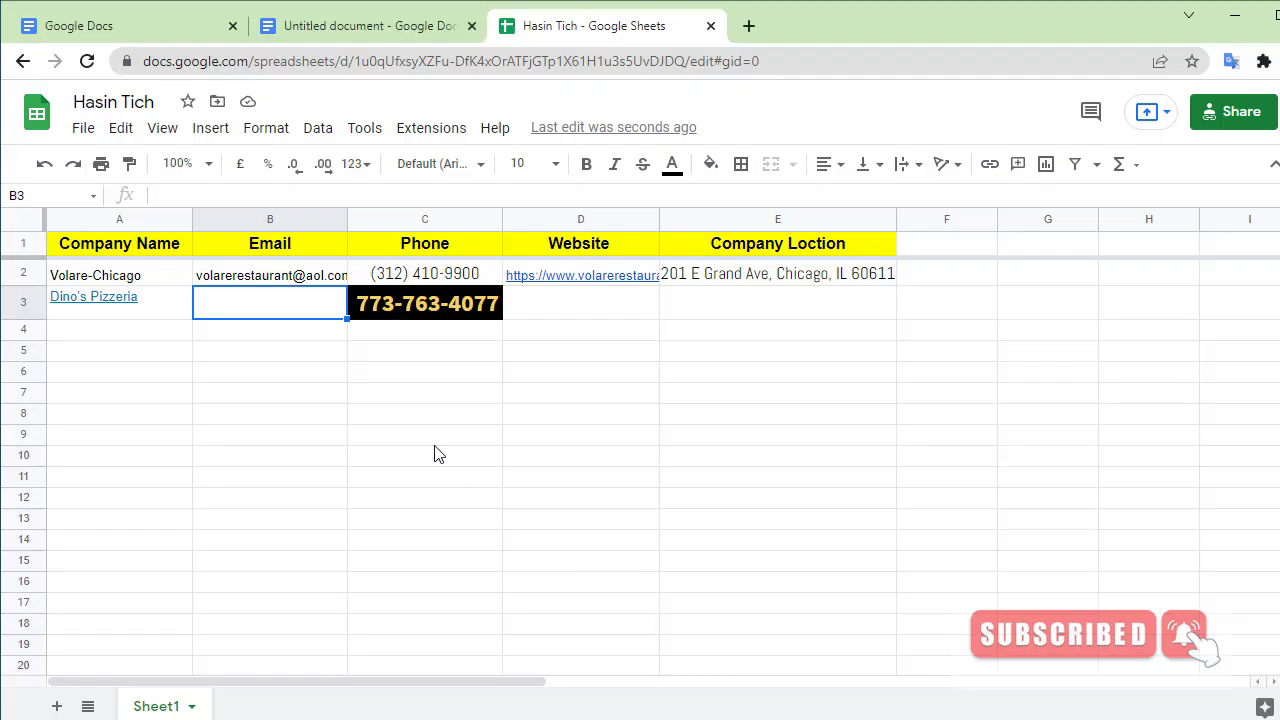
left_click(589, 313)
right_click(589, 313)
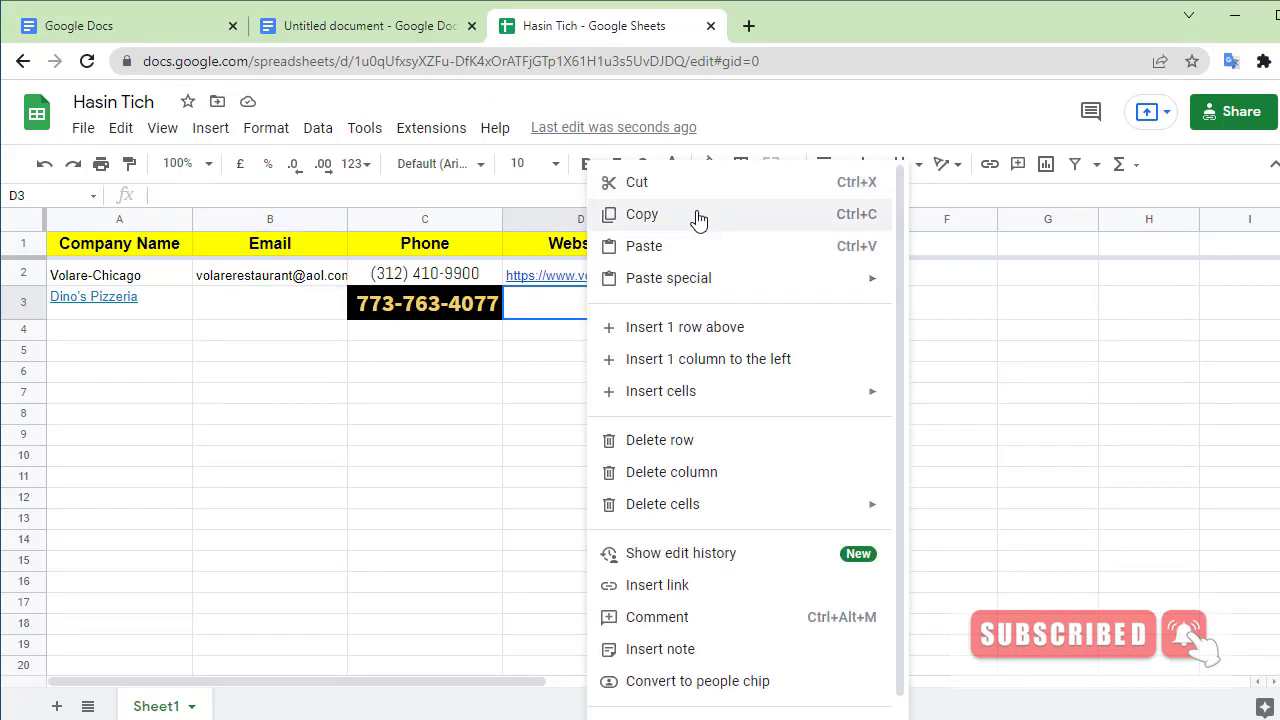
left_click(680, 250)
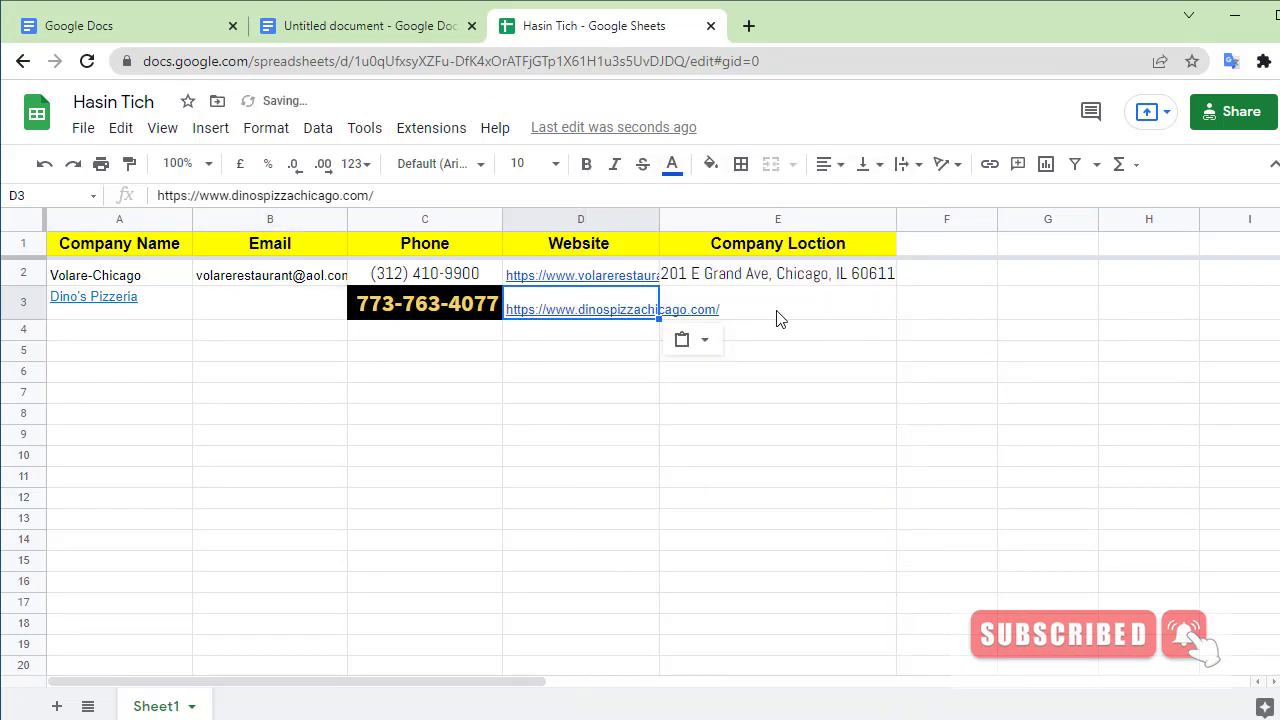
left_click(743, 313)
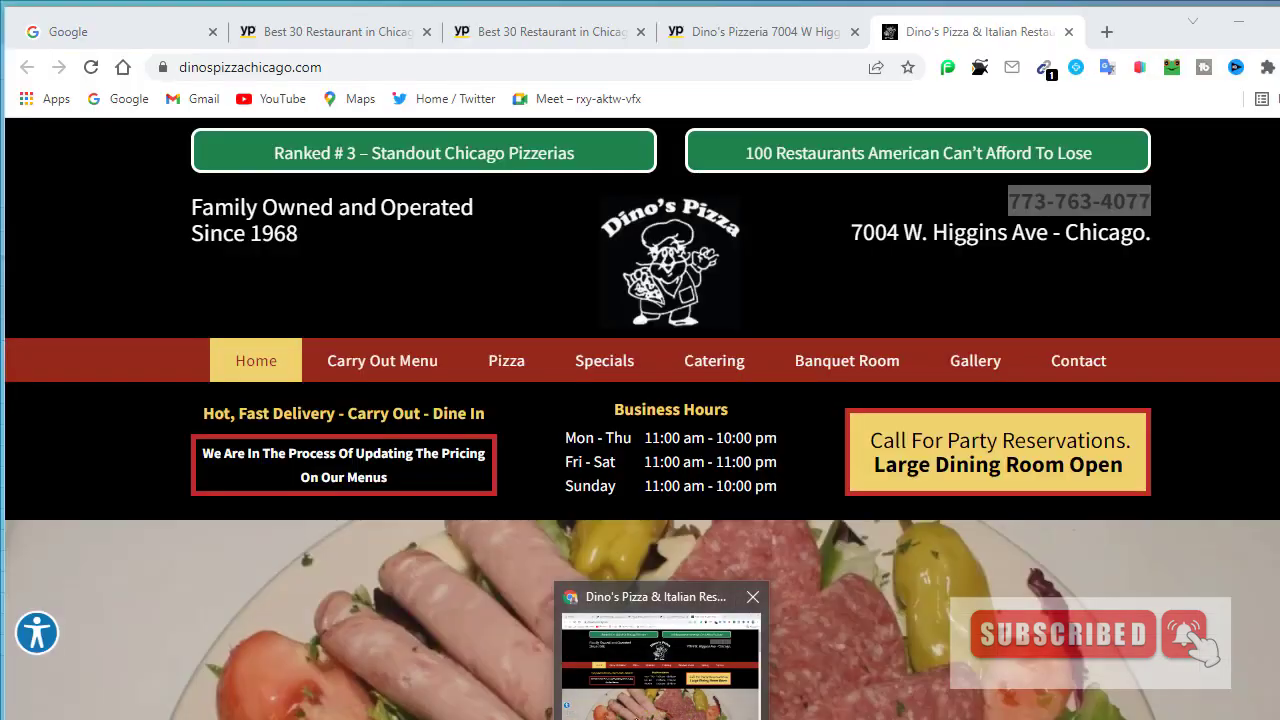
Step: Copy the email address that the email extractor extension lists for the Dino's Pizza website and return to the Google Sheets spreadsheet
key("alt+Tab")
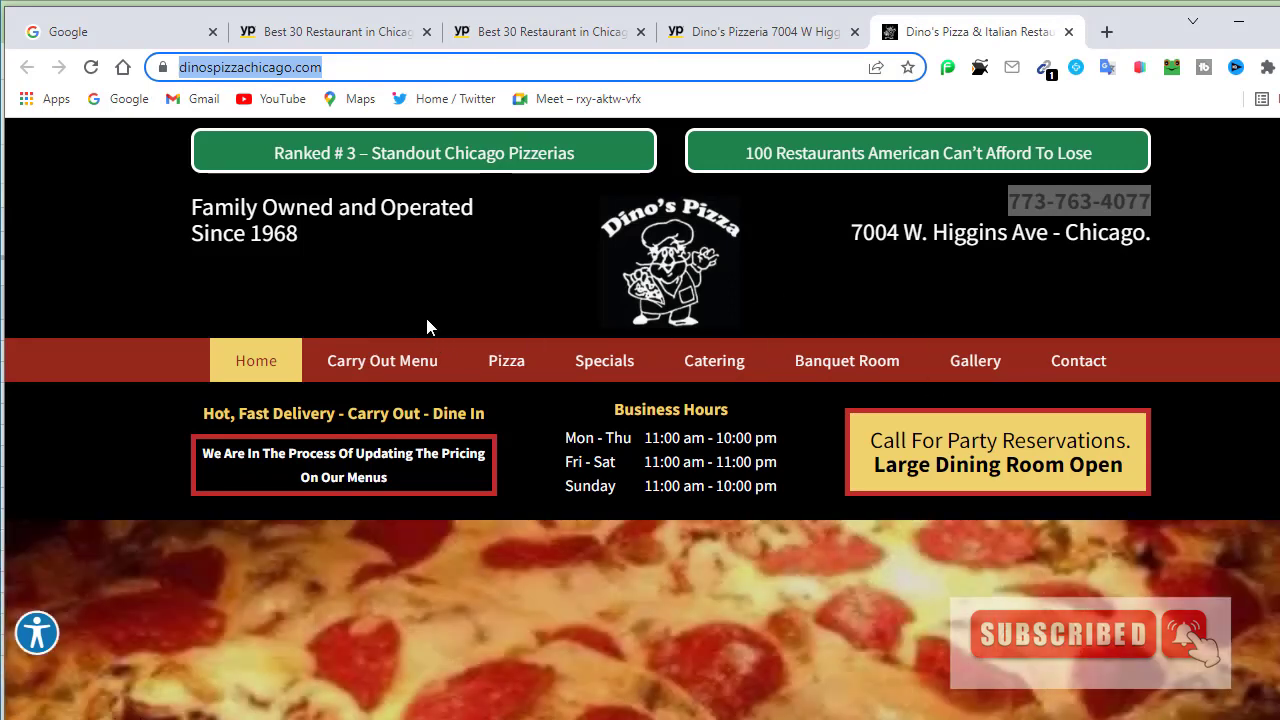
left_click(1045, 68)
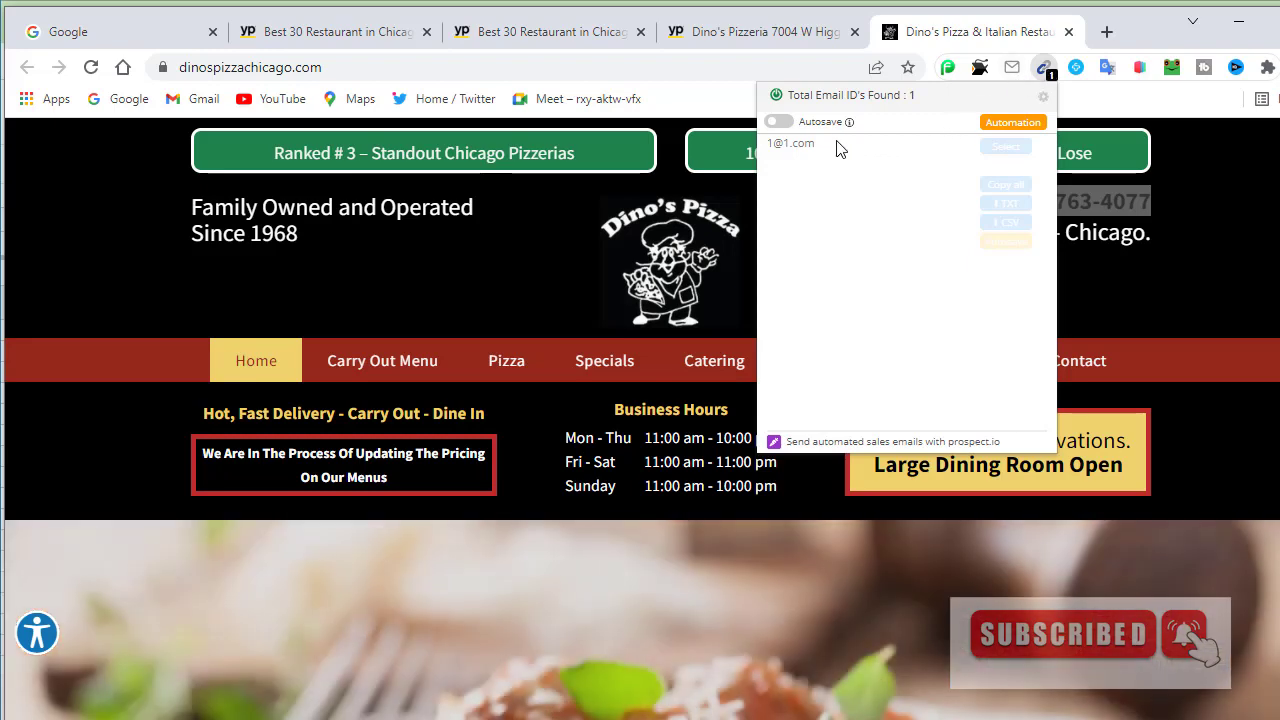
right_click(791, 141)
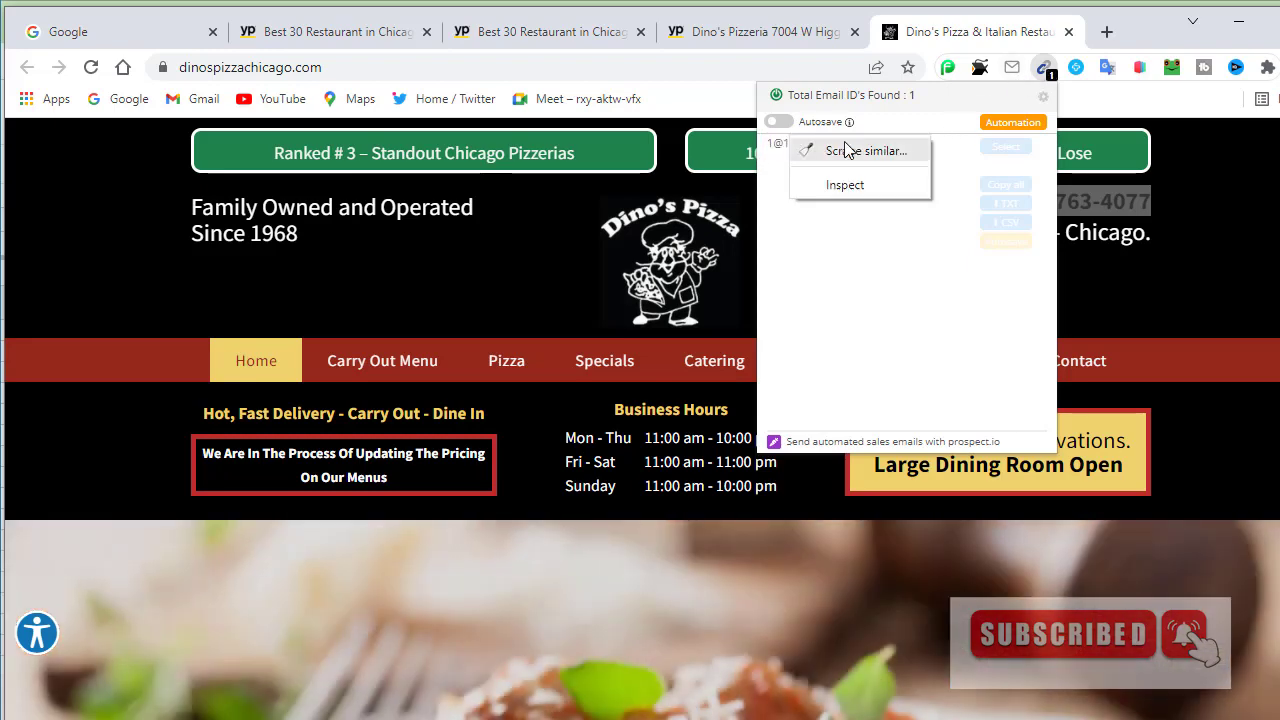
left_click(815, 240)
left_click_drag(829, 149, 770, 141)
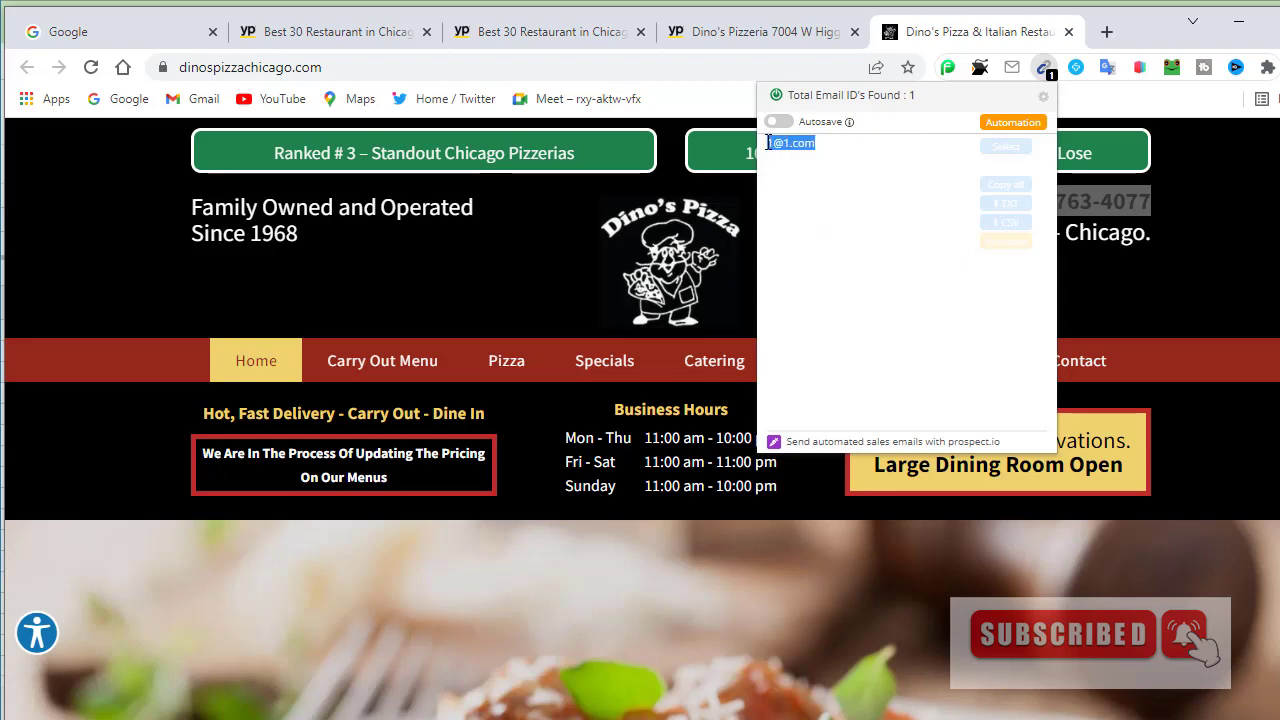
right_click(778, 142)
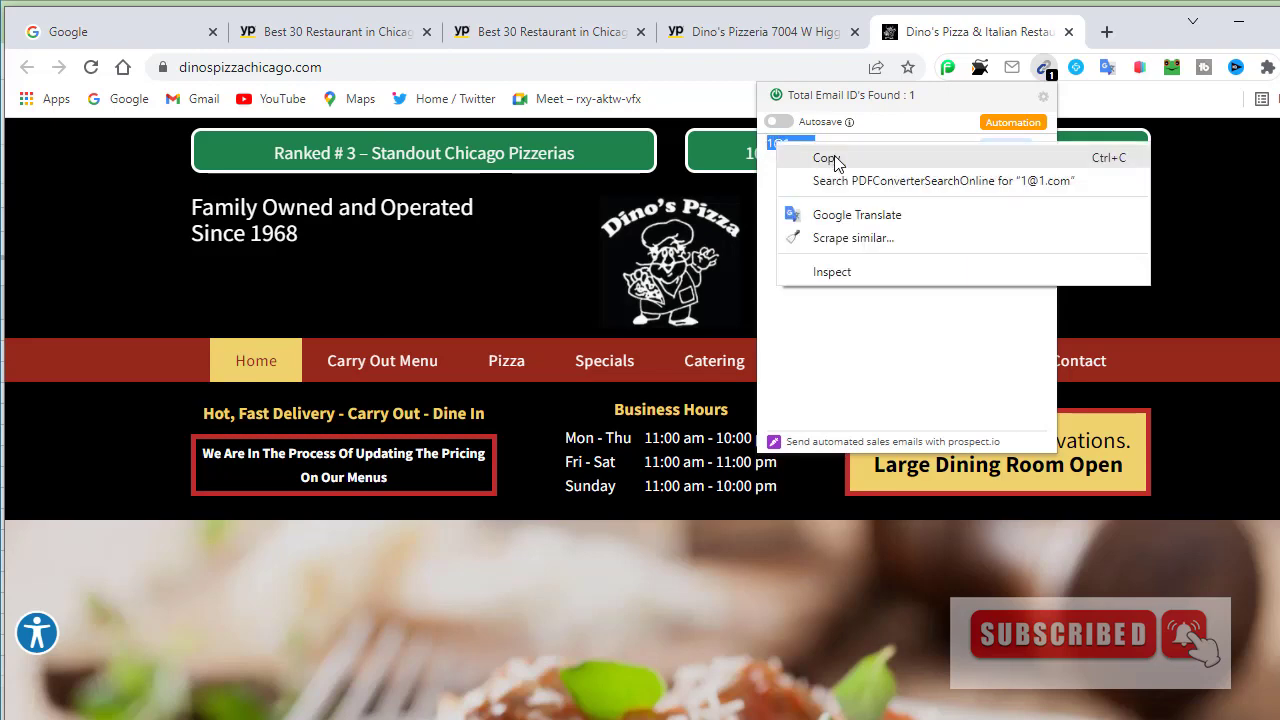
left_click(835, 155)
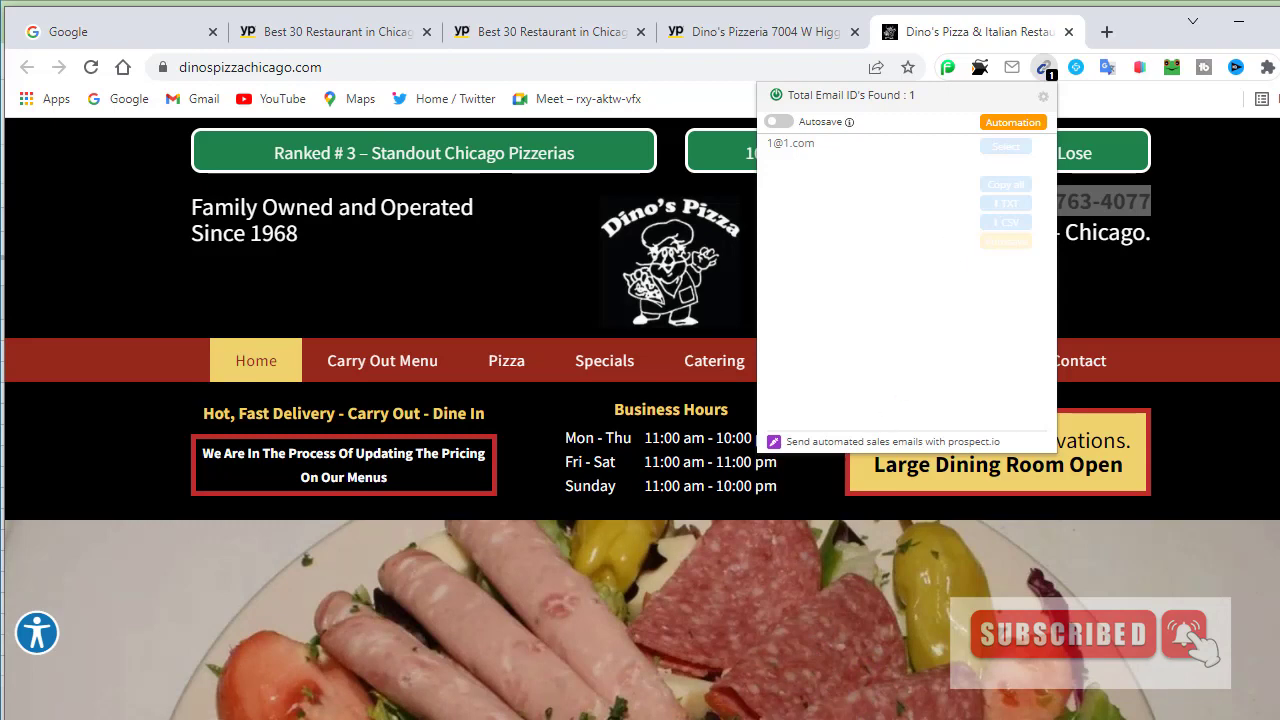
left_click(716, 708)
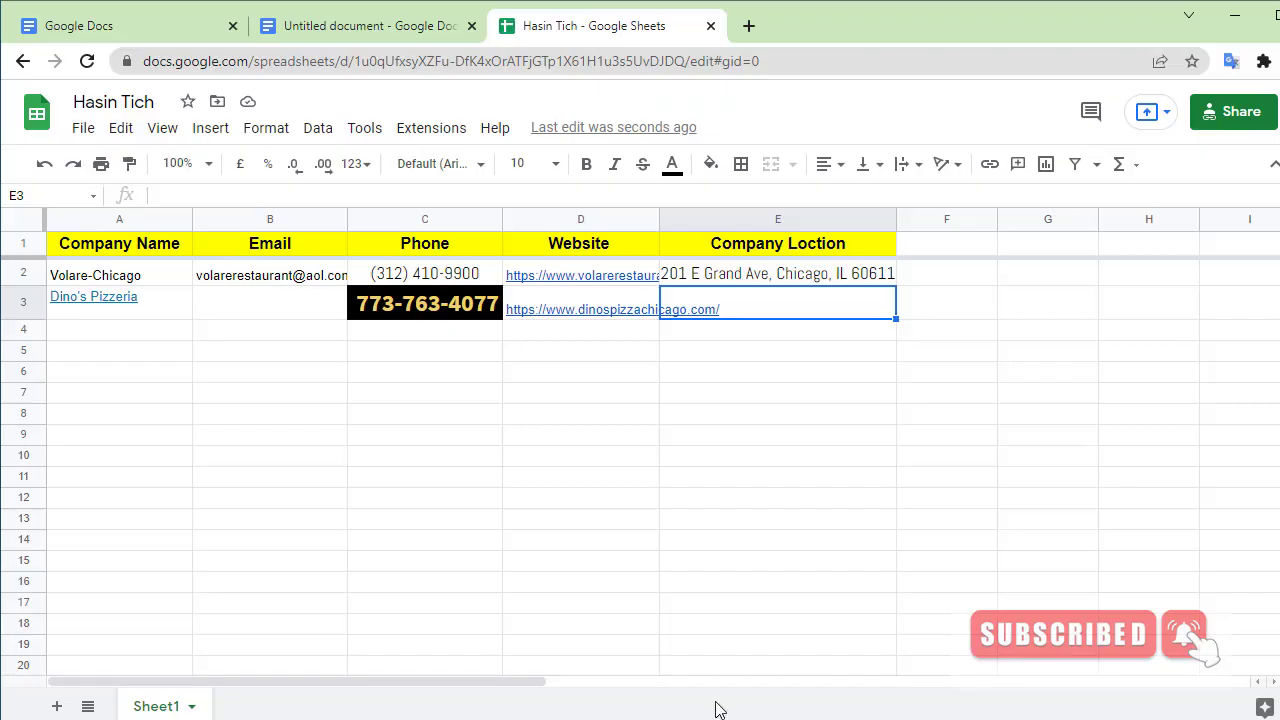
left_click(247, 303)
right_click(247, 302)
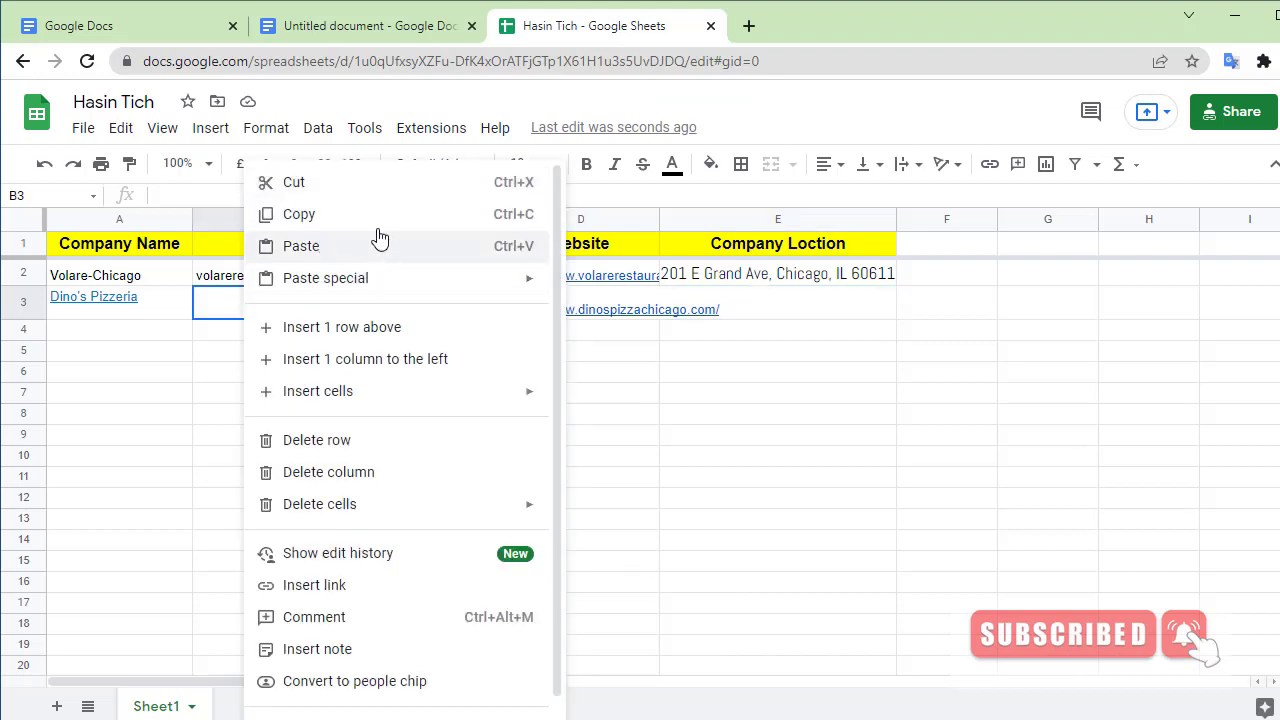
left_click(338, 247)
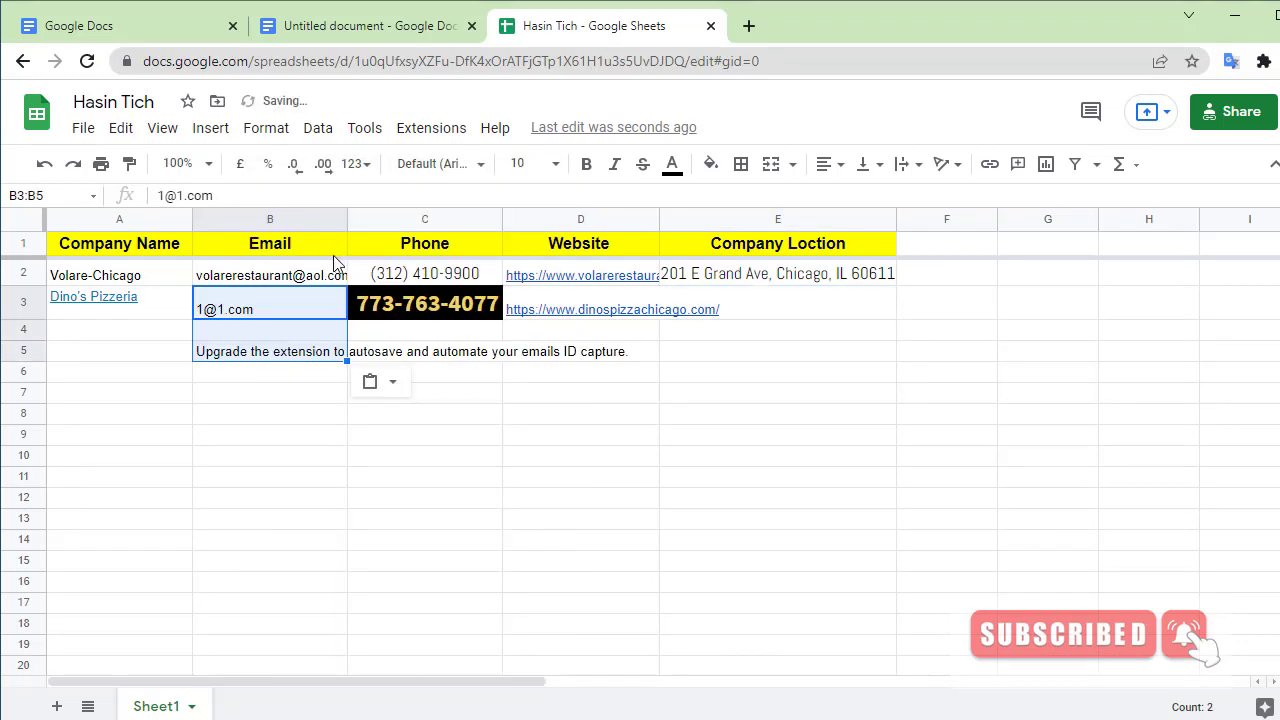
key("Delete")
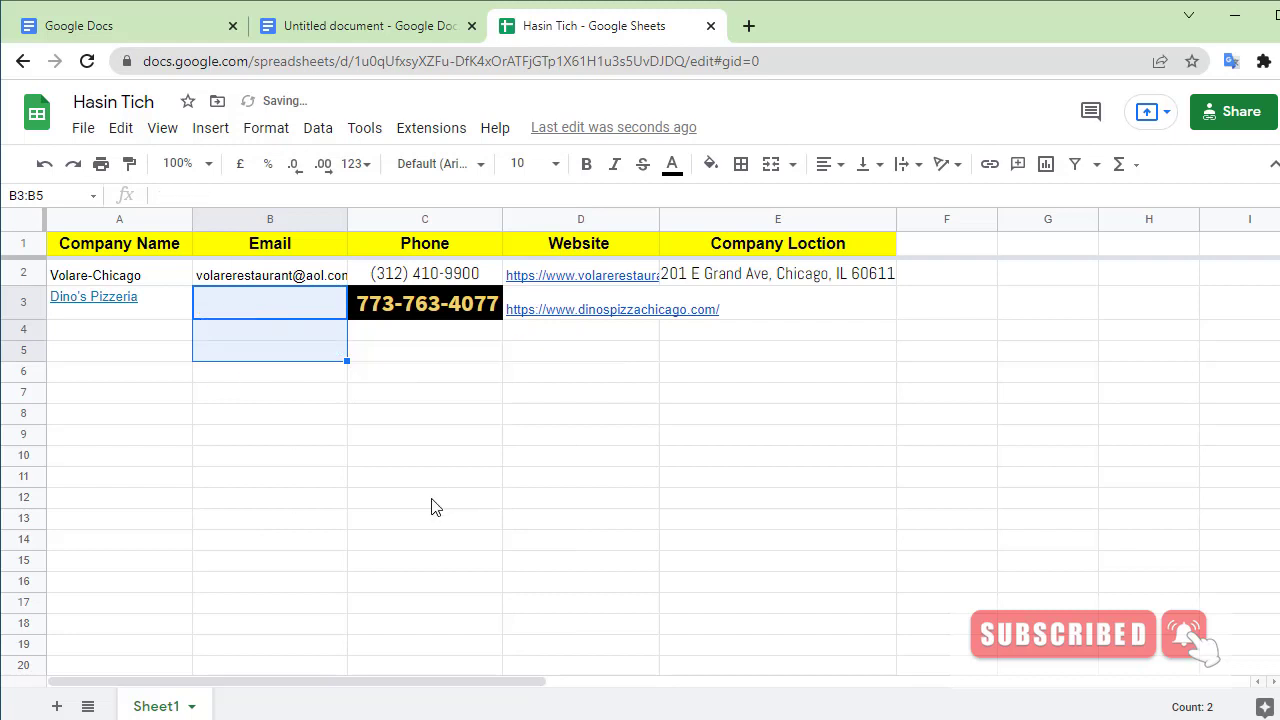
Step: Paste the copied email address into cell B3 under Email
left_click(256, 316)
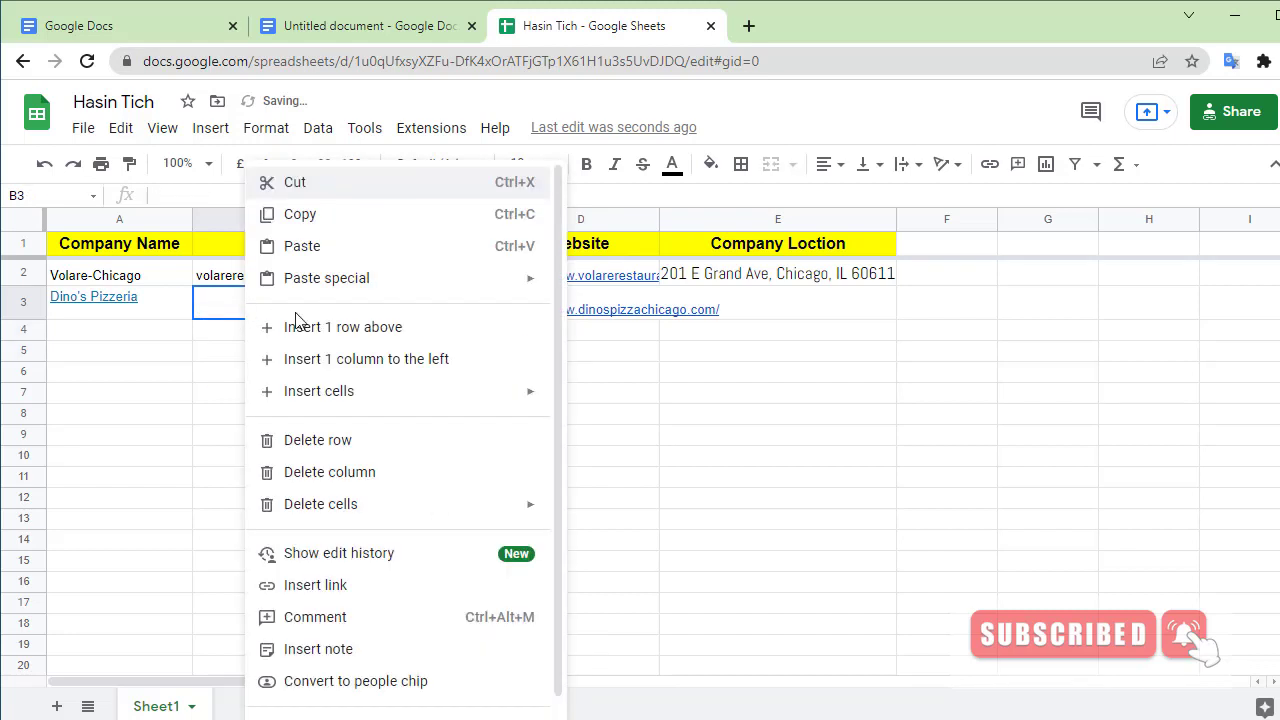
right_click(248, 310)
left_click(326, 262)
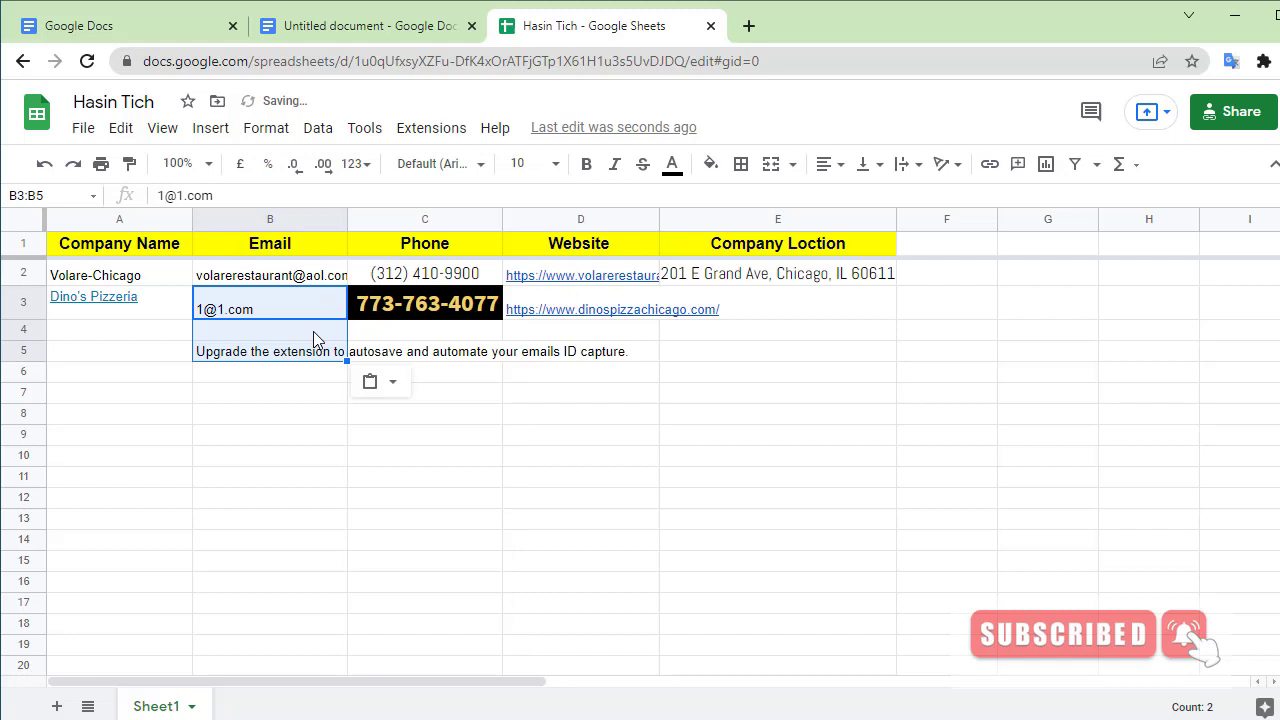
left_click(443, 398)
left_click(406, 338)
left_click(408, 352)
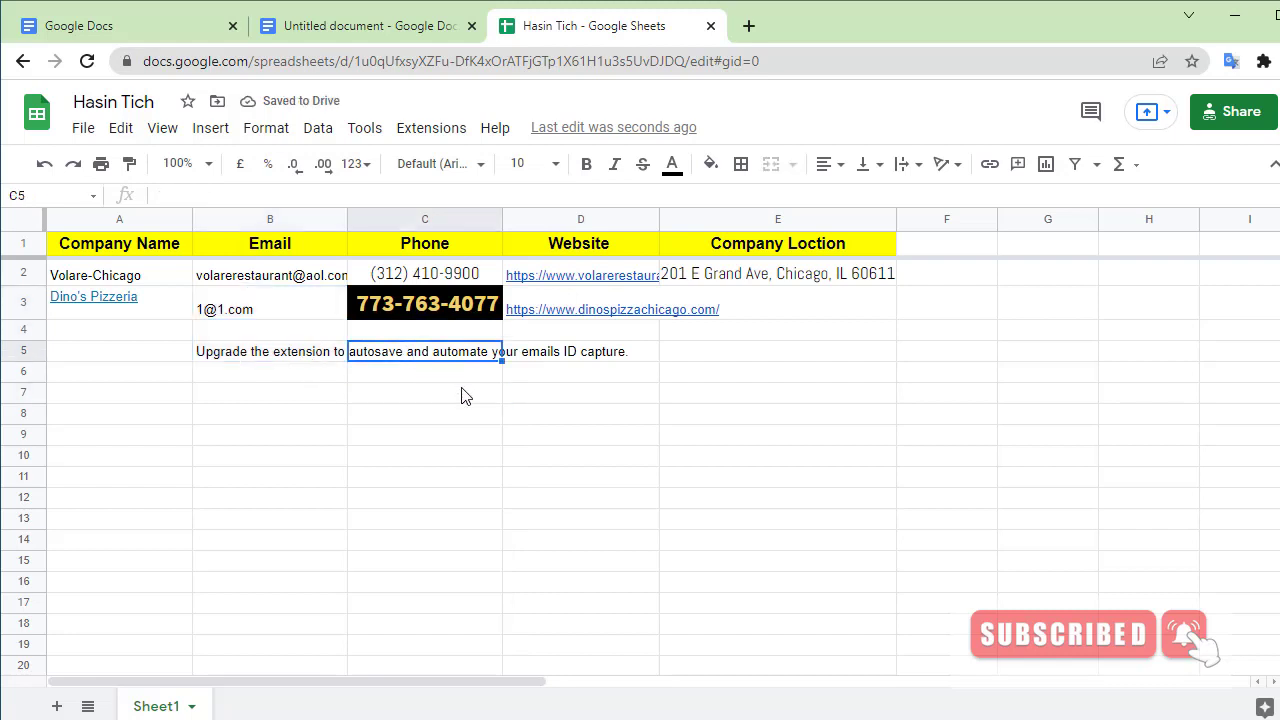
Step: Clear the extension's leftover upgrade text from cell B5 and select cell E3 under Company Loction
left_click(308, 358)
key("Delete")
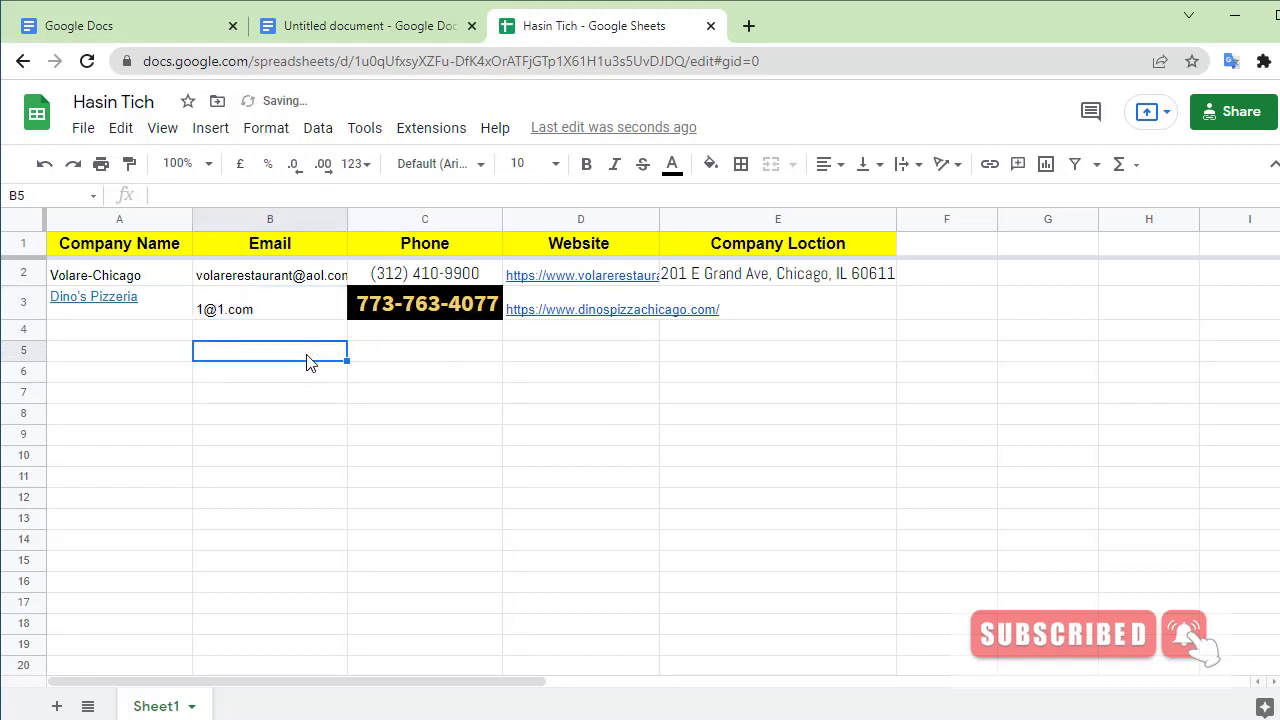
left_click(787, 323)
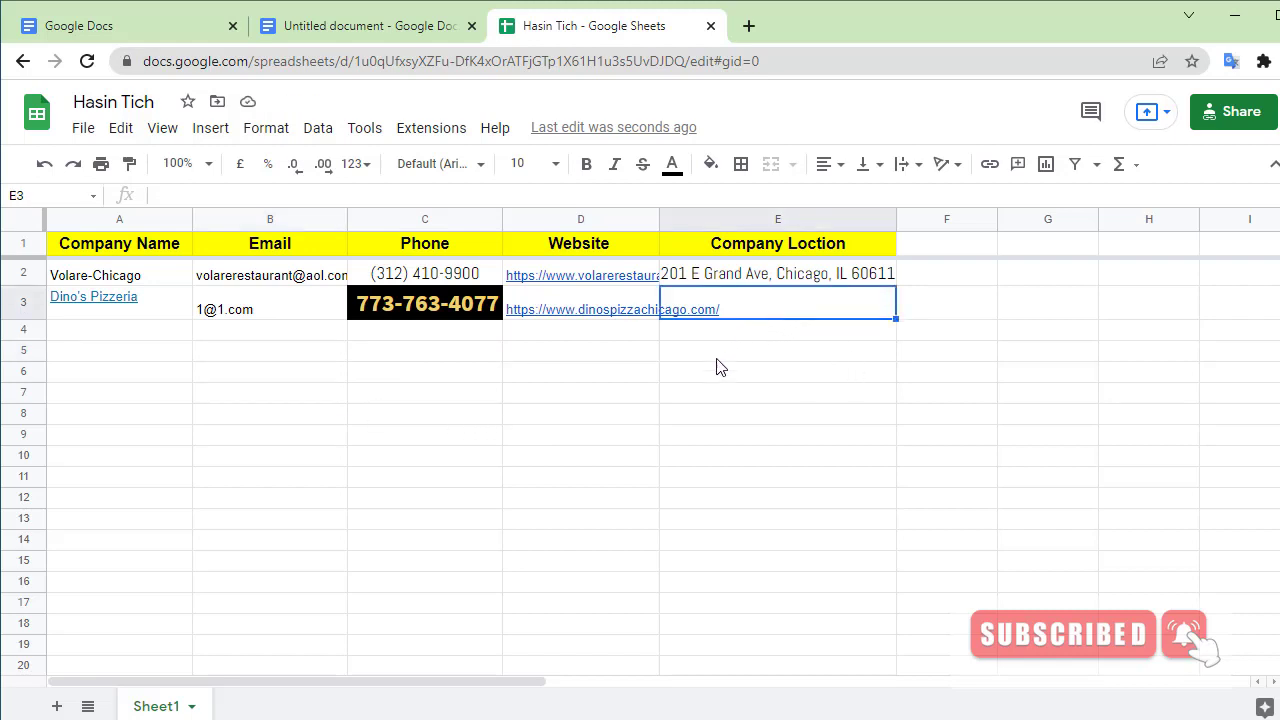
mouse_move(809, 719)
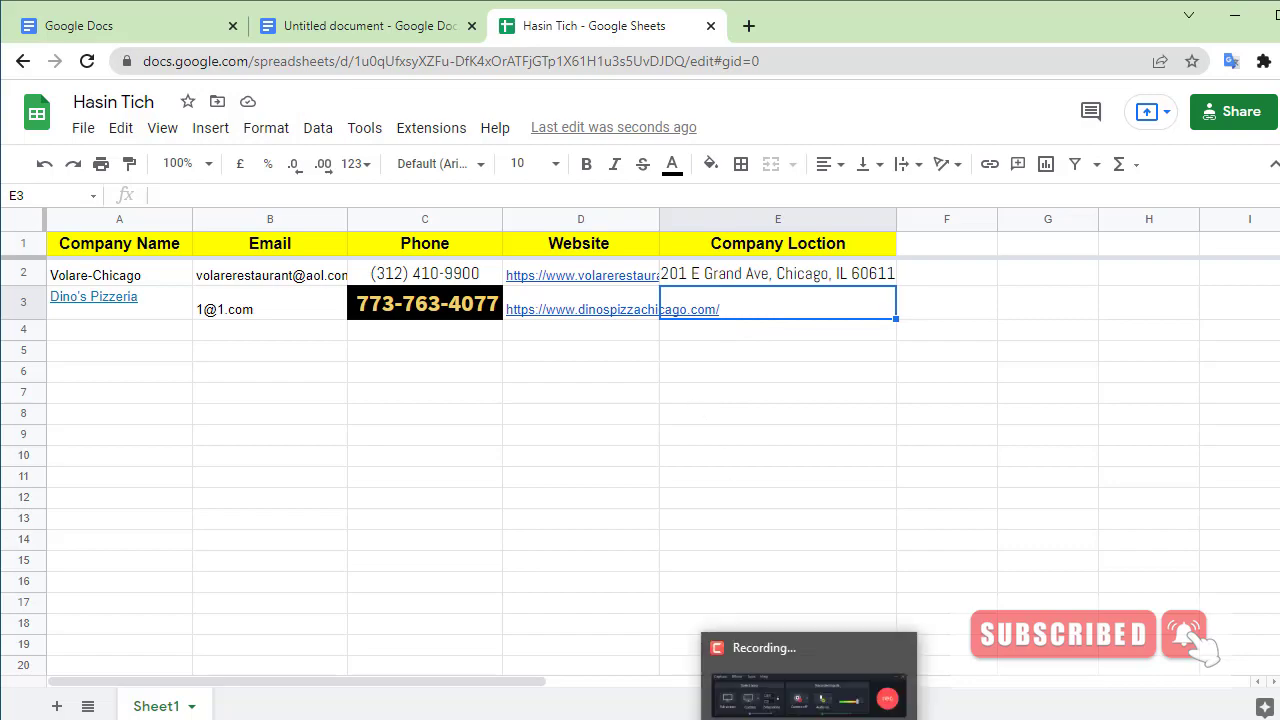
mouse_move(886, 703)
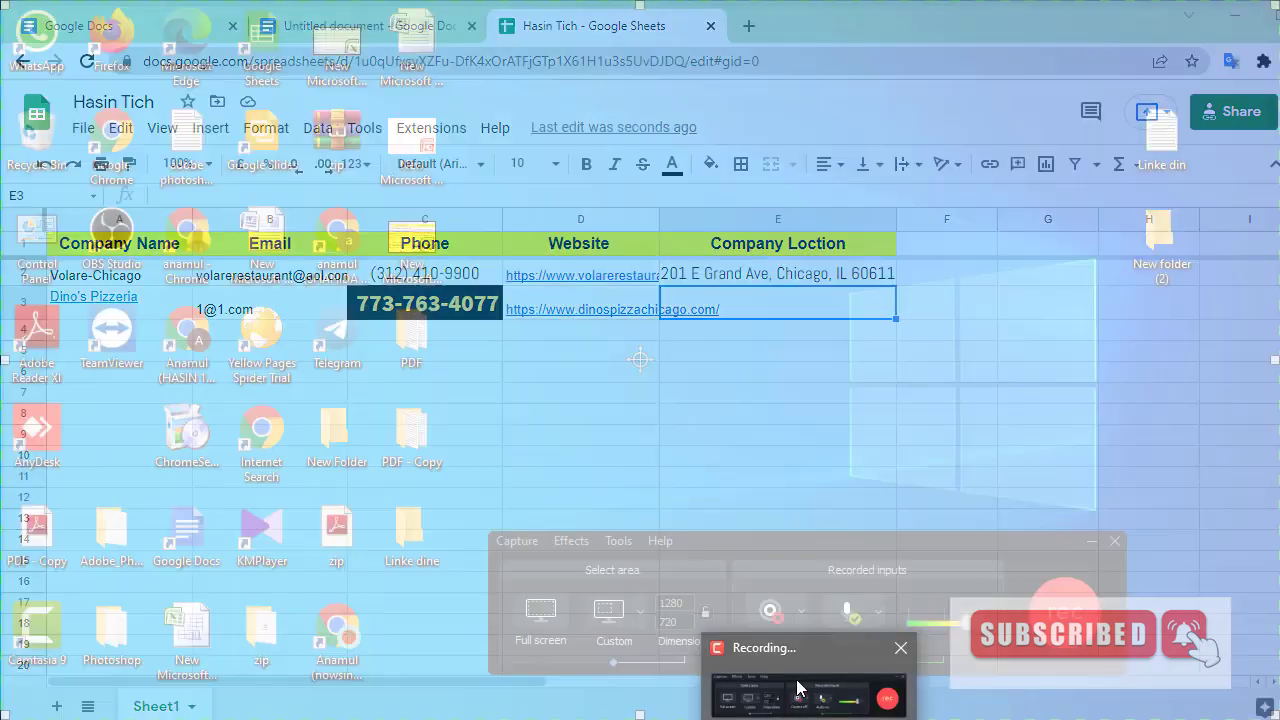
left_click(800, 688)
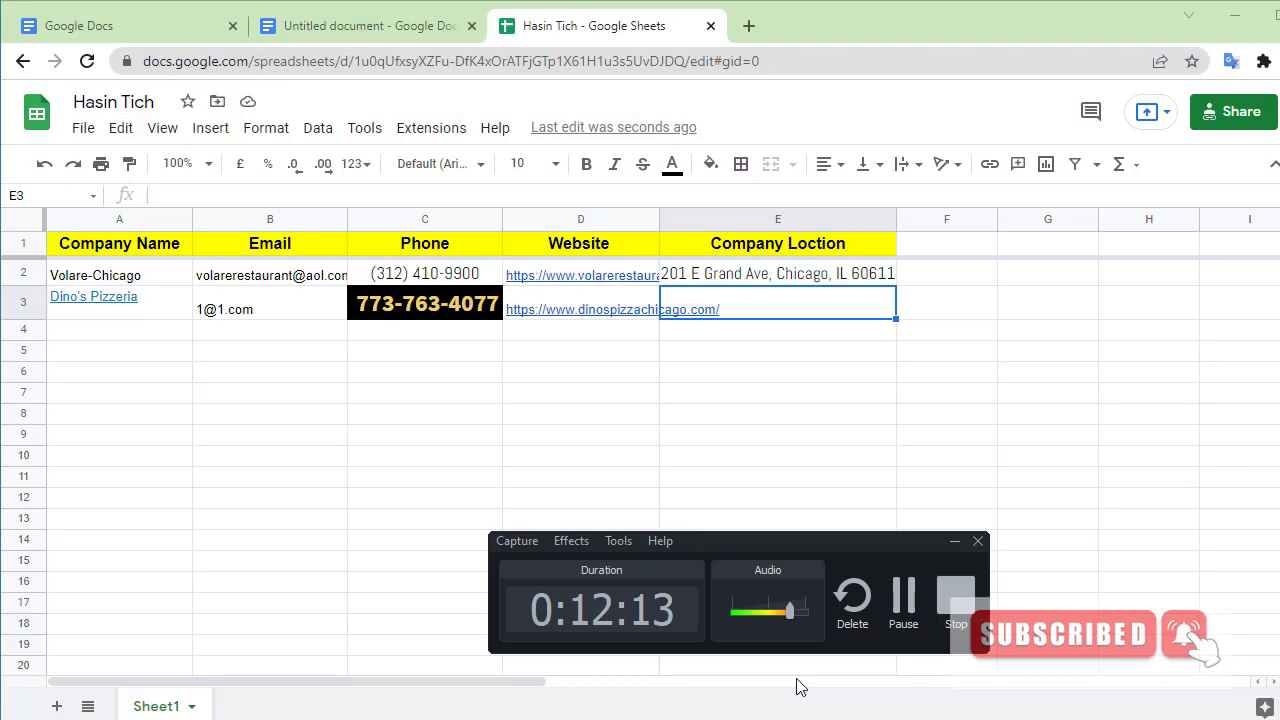
left_click(903, 596)
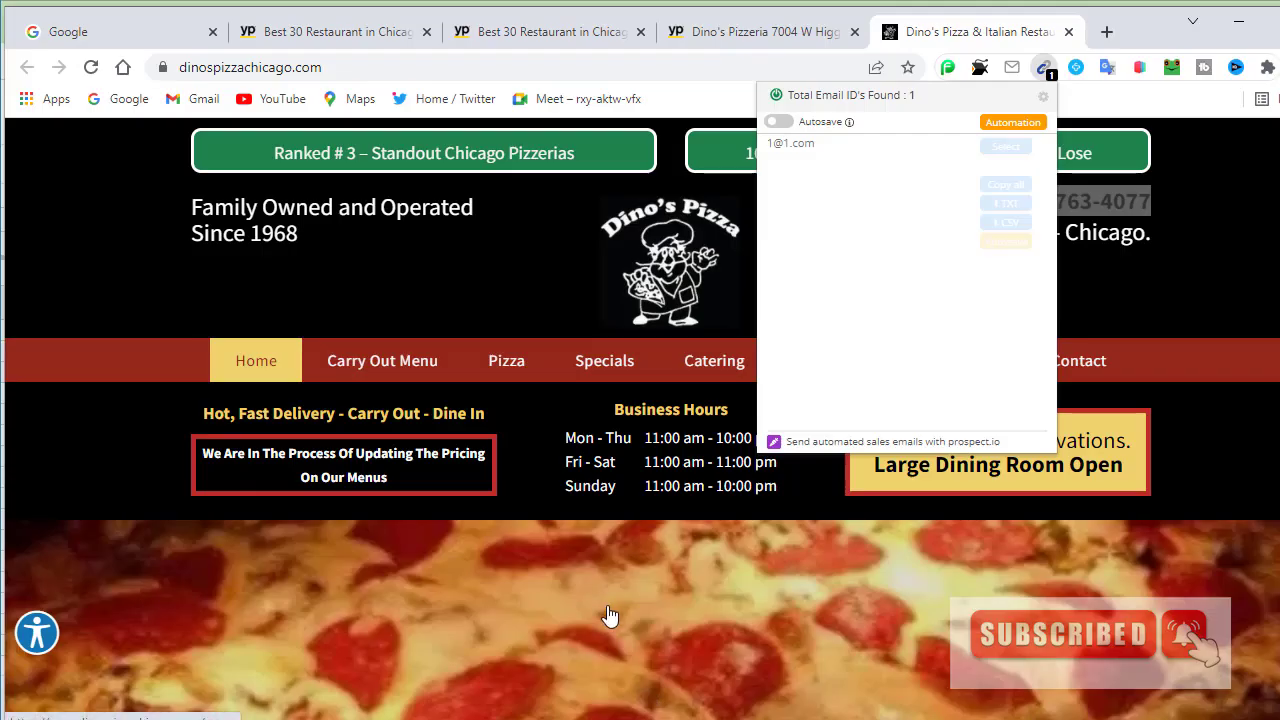
Step: Dismiss the email extractor popup and copy the restaurant's street address from the header of the Dino's Pizza website
left_click(467, 280)
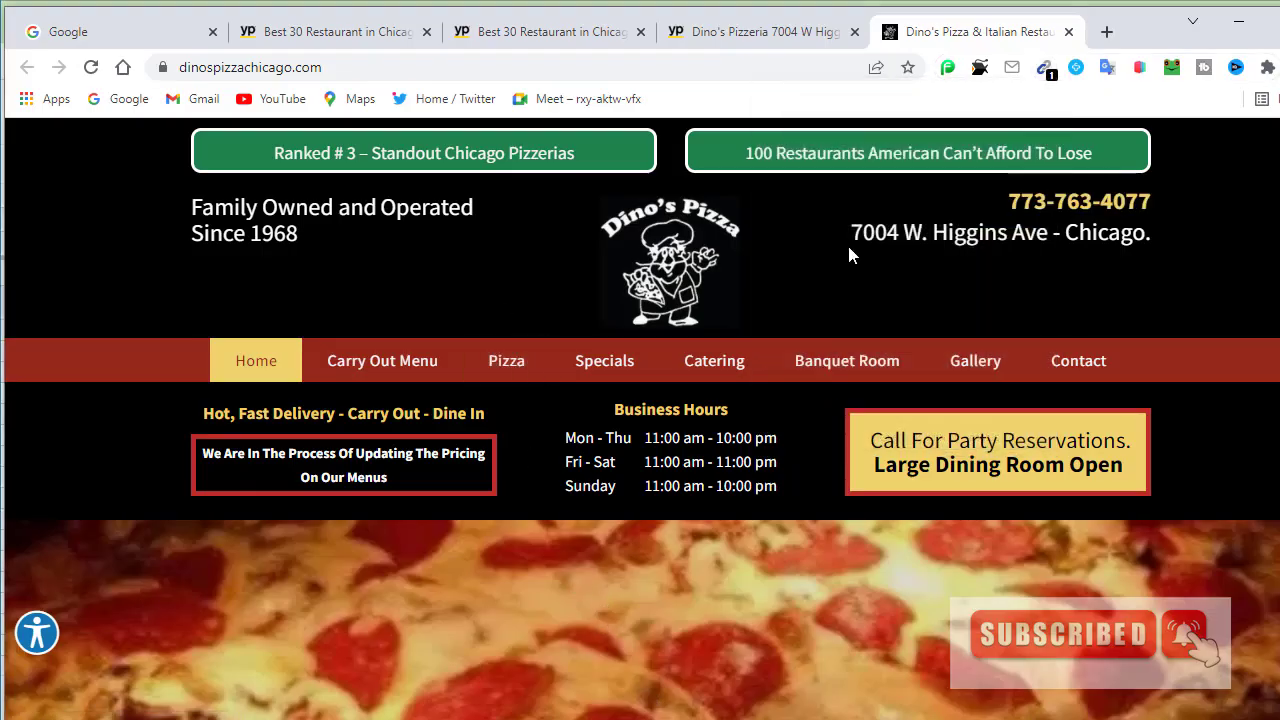
left_click_drag(851, 242, 1150, 238)
right_click(994, 230)
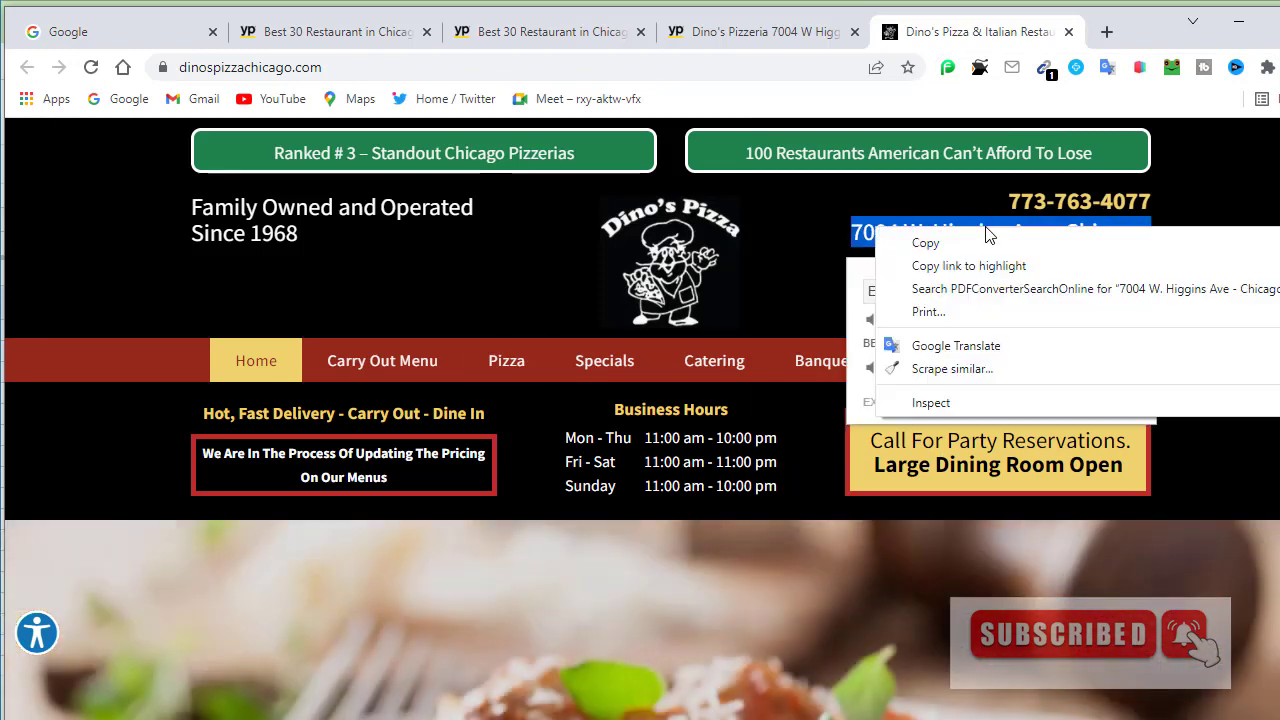
left_click(939, 247)
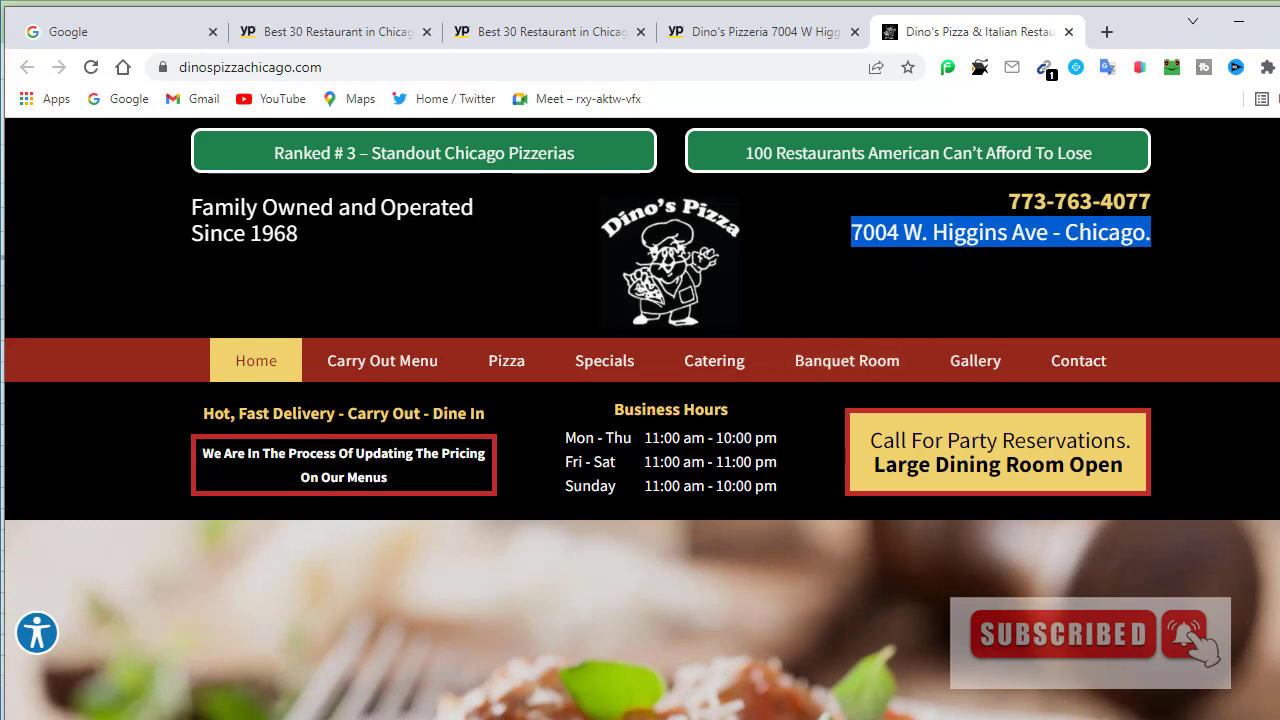
Step: Switch to the Google Sheets spreadsheet and paste the street address into cell E3 under Company Loction
left_click(680, 716)
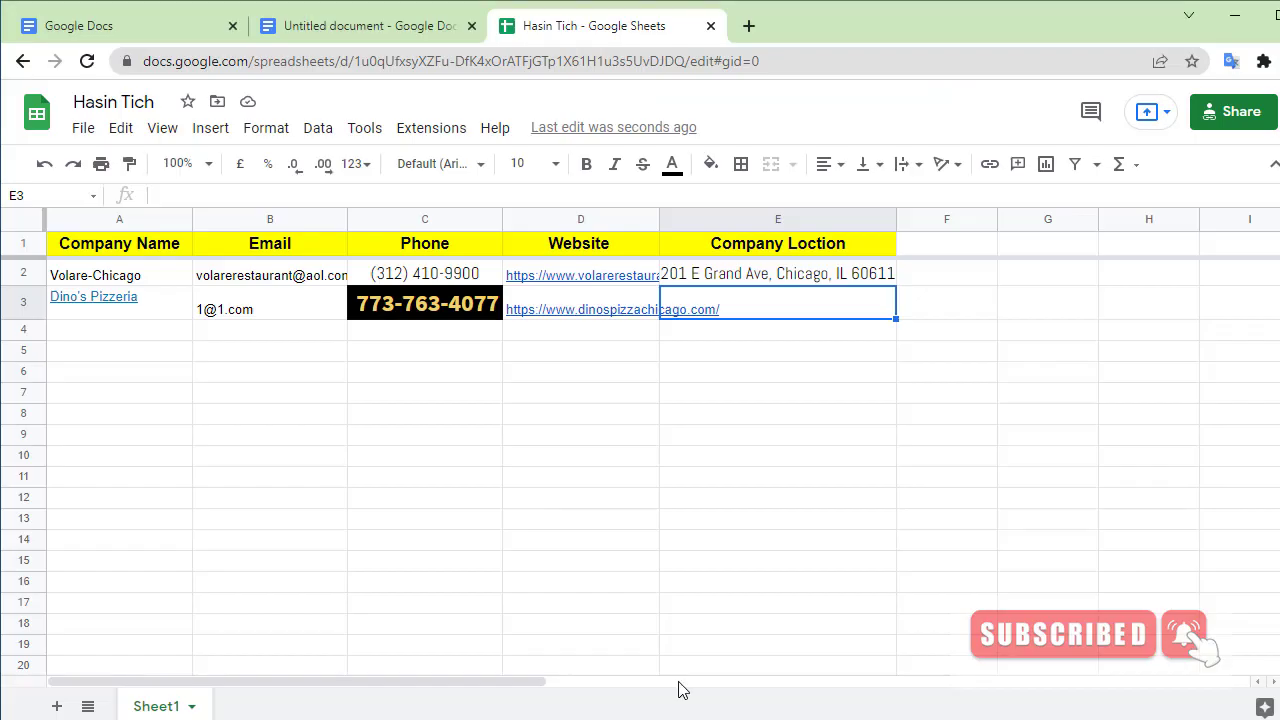
right_click(735, 312)
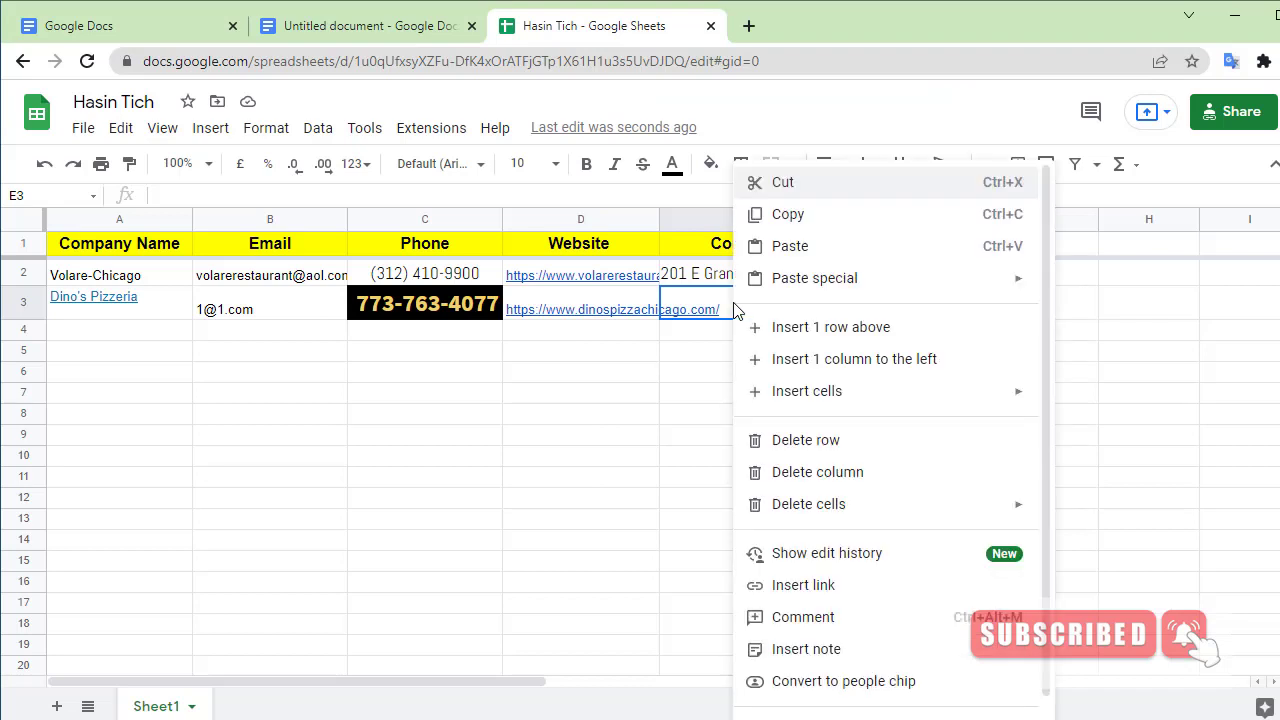
left_click(854, 246)
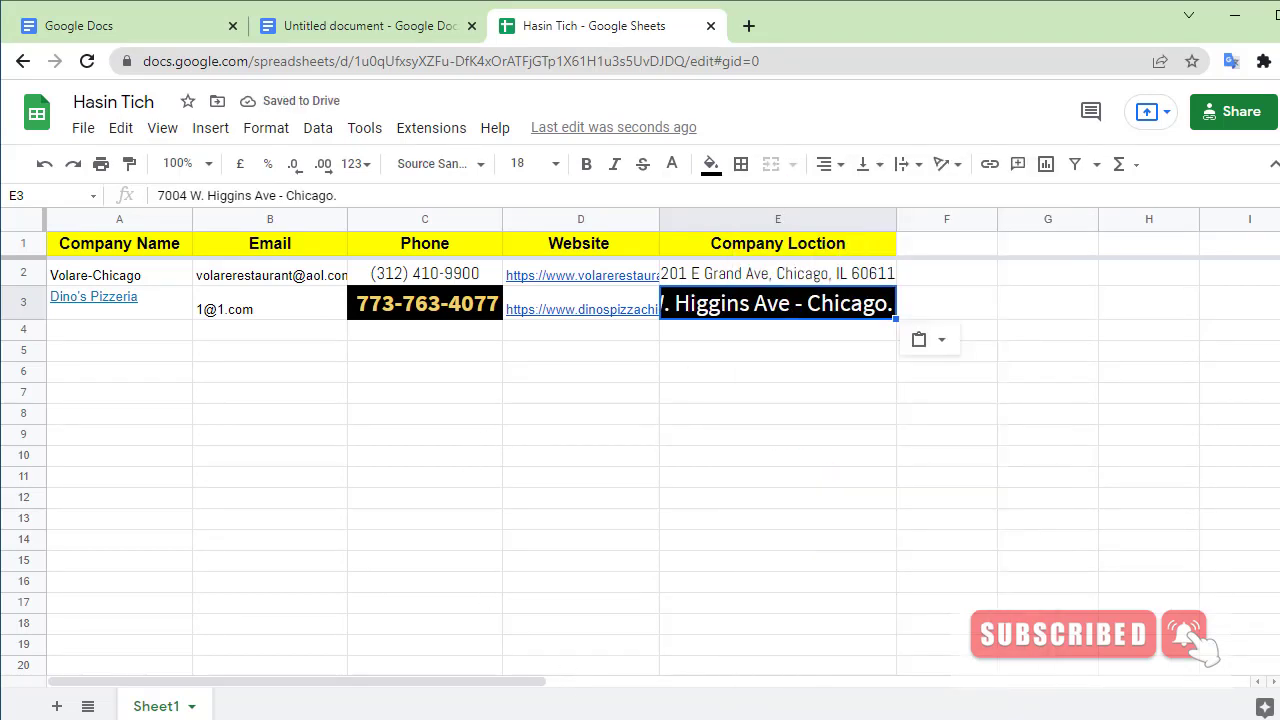
Step: Switch back to the Dino's Pizza website in the browser and look through its home page for contact details
left_click(597, 703)
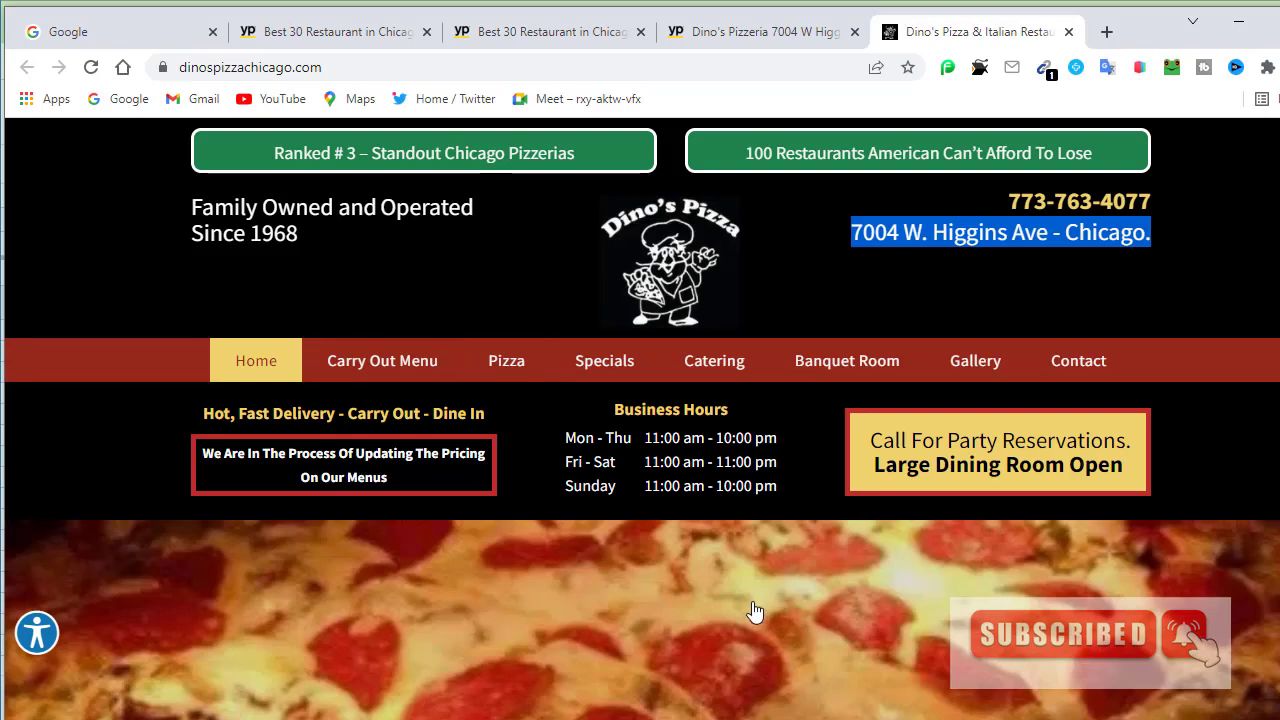
scroll(745, 600, "down", 3)
scroll(897, 557, "down", 5)
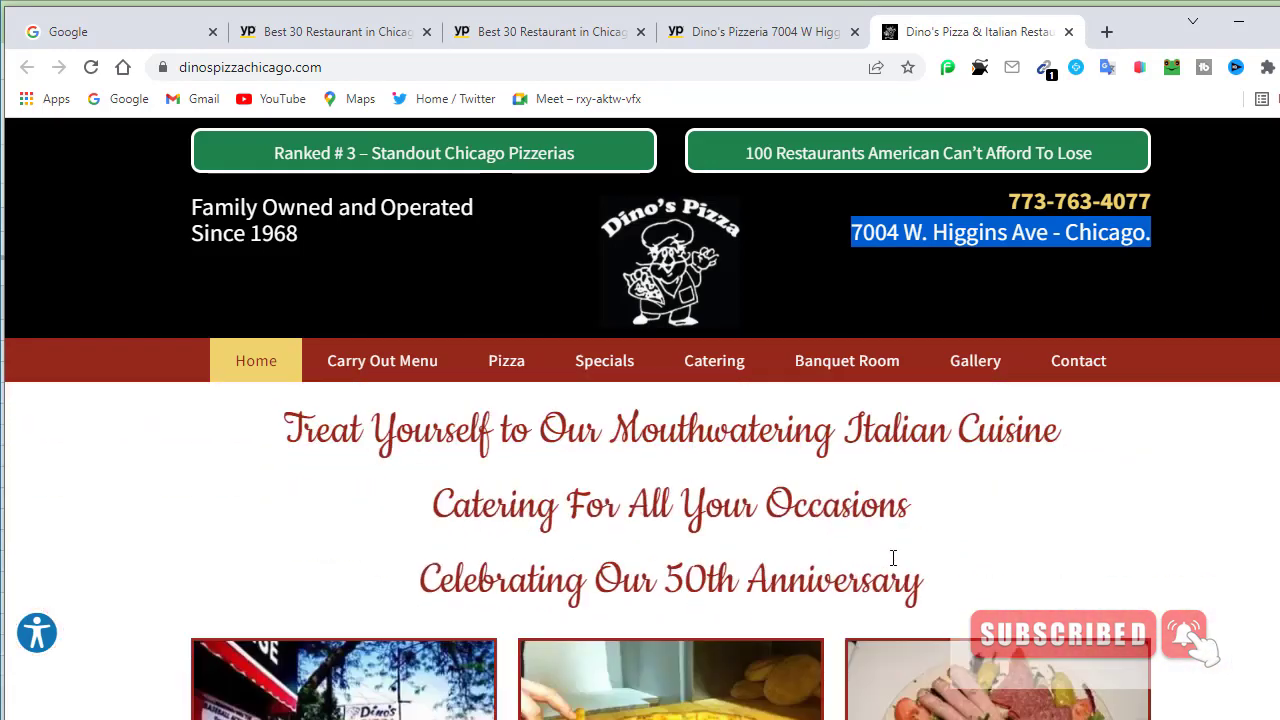
scroll(884, 560, "down", 10)
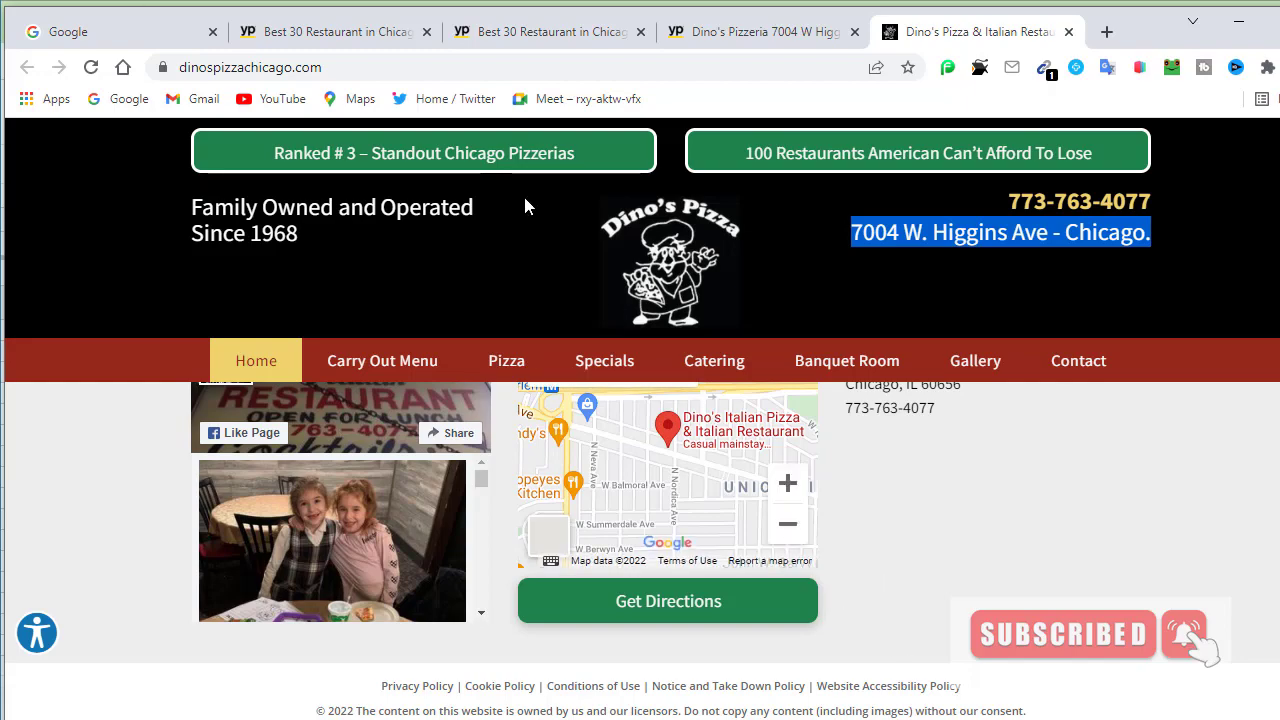
scroll(525, 205, "up", 15)
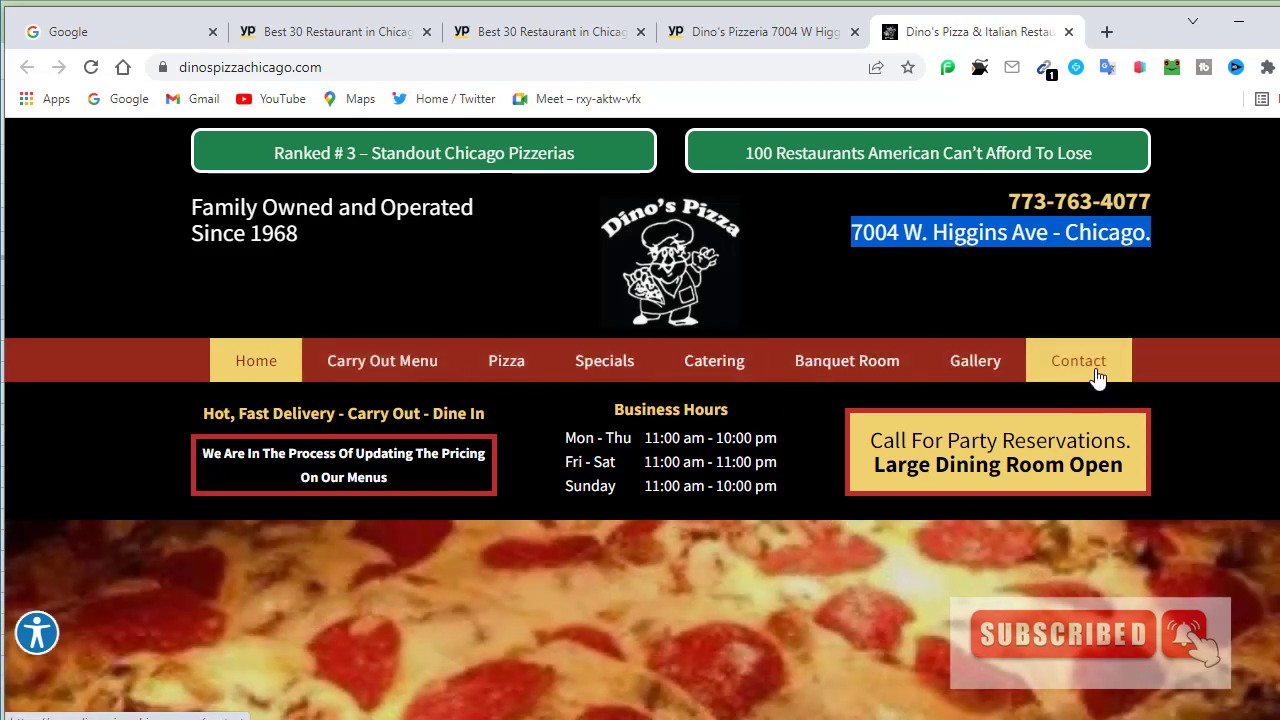
Step: Open the Dino's Pizza website's Contact page in a new tab and switch to that tab
right_click(1063, 375)
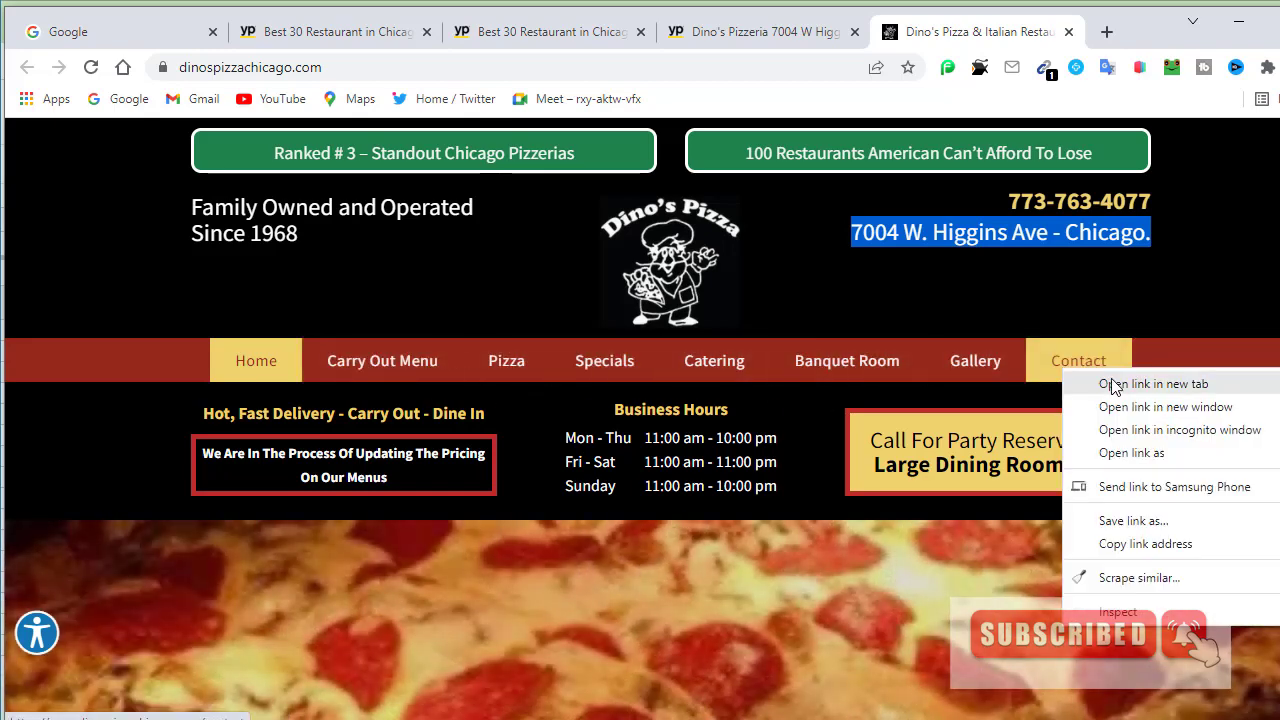
left_click(1115, 381)
left_click(983, 32)
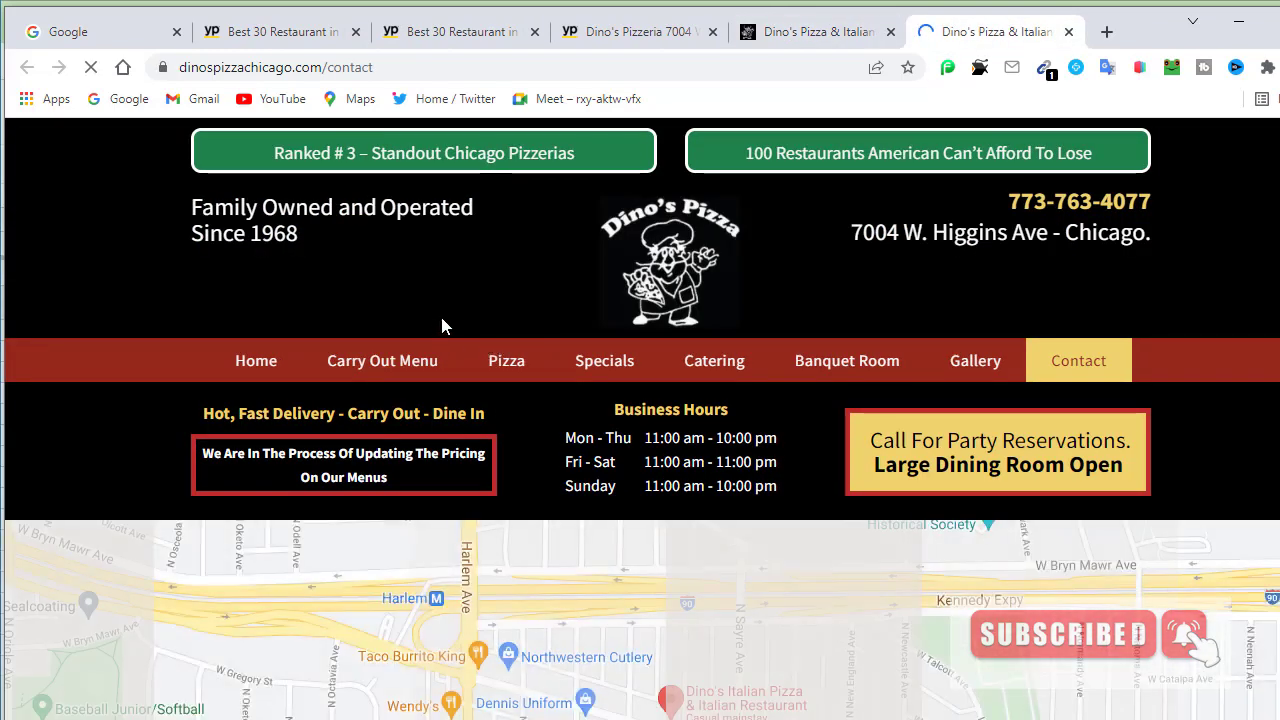
Step: Examine the Contact page down to its footer for the restaurant's email address and other contact details
scroll(430, 292, "down", 3)
scroll(540, 440, "down", 6)
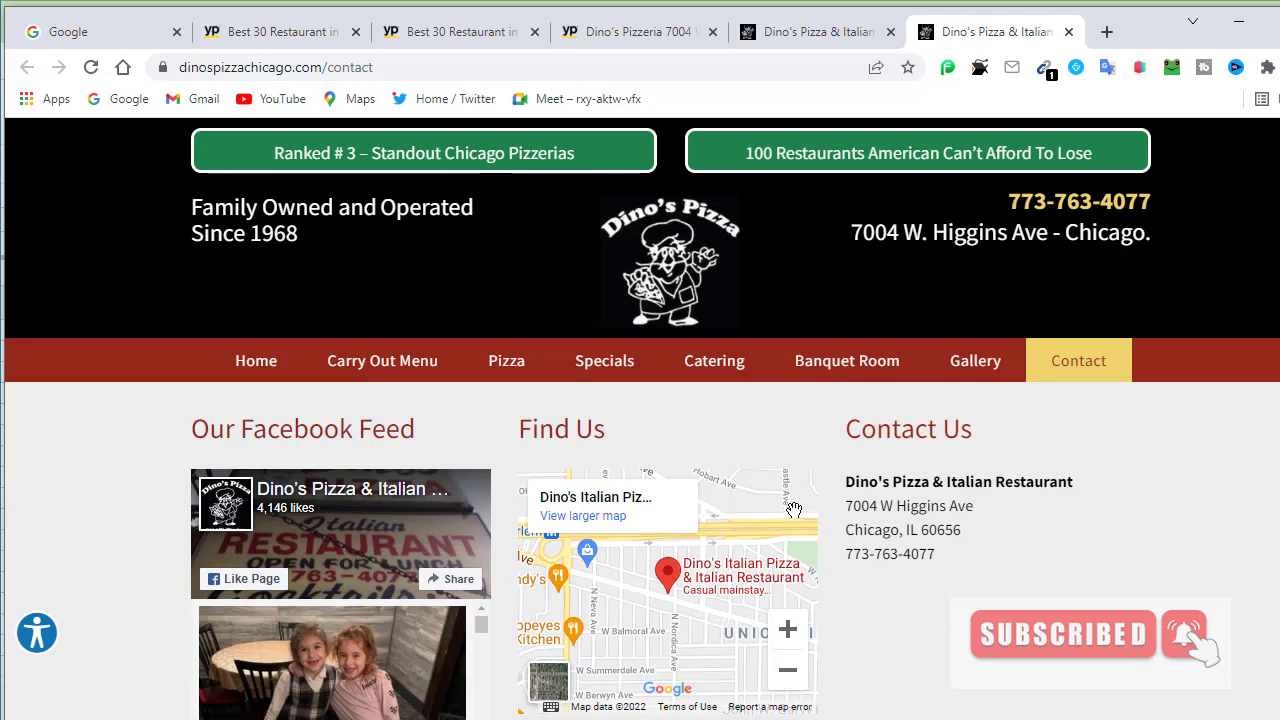
scroll(792, 500, "down", 2)
scroll(792, 487, "up", 7)
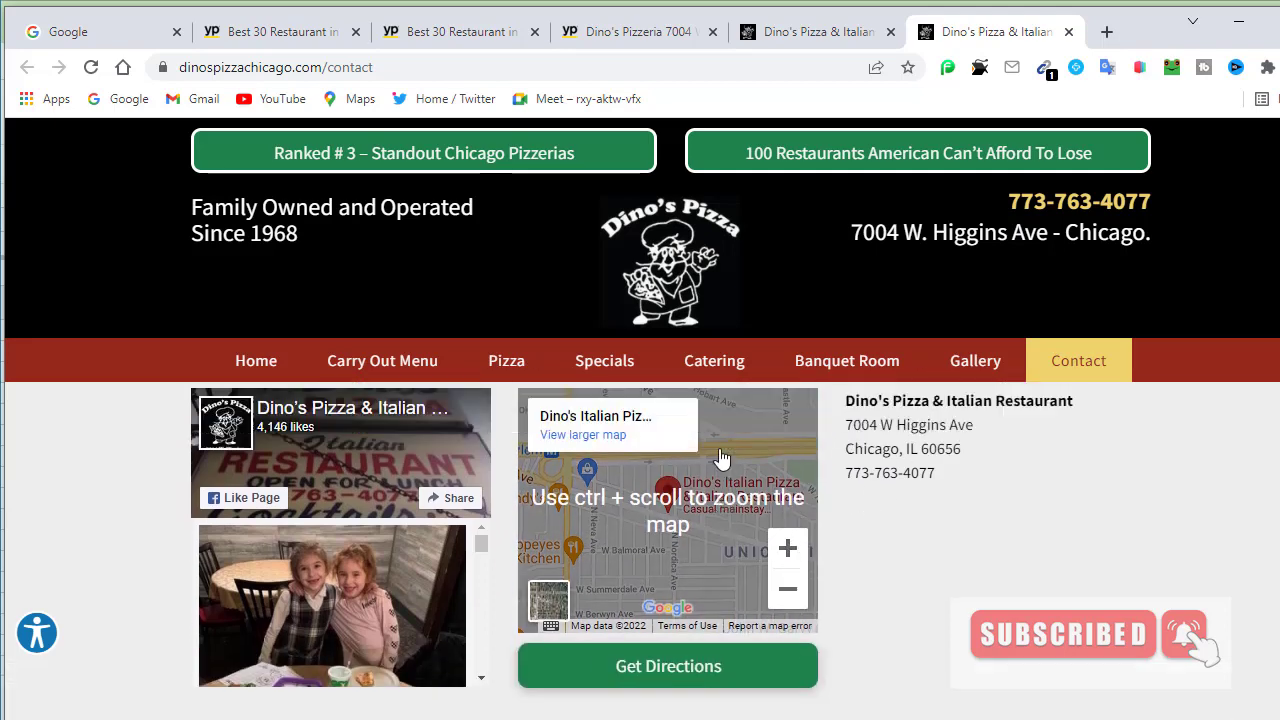
scroll(710, 432, "down", 3)
scroll(710, 432, "down", 4)
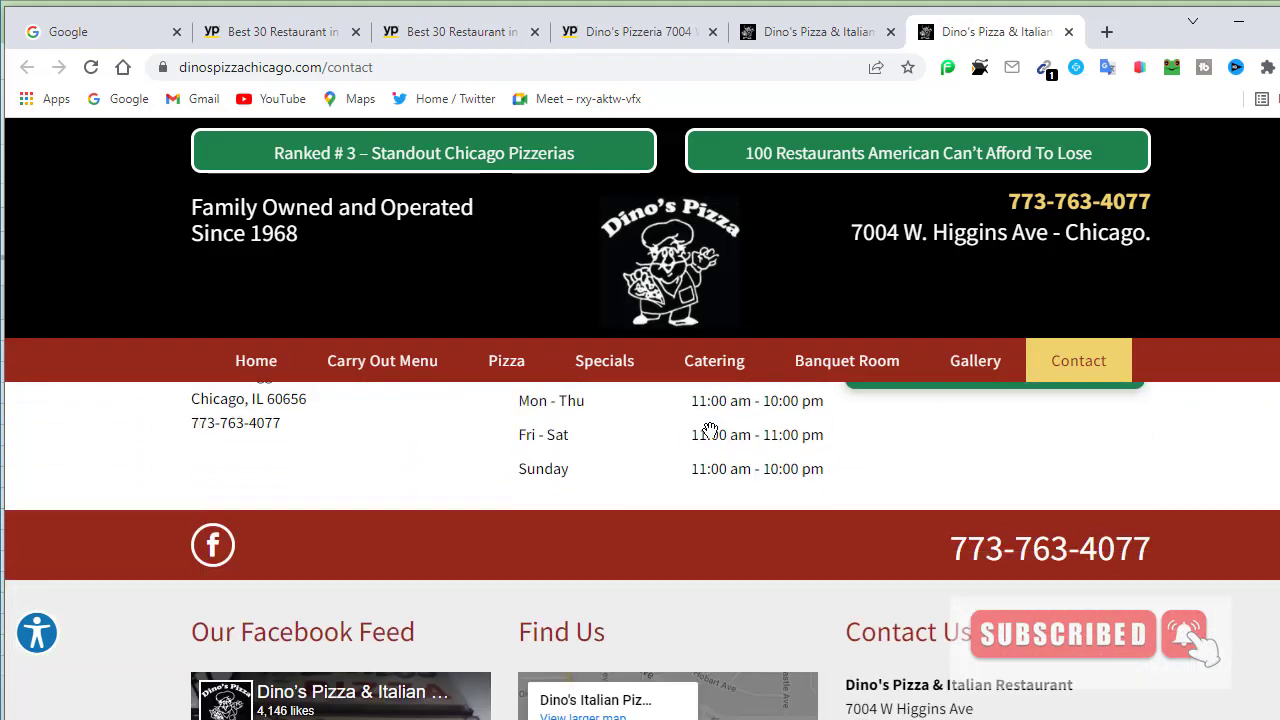
scroll(705, 415, "up", 8)
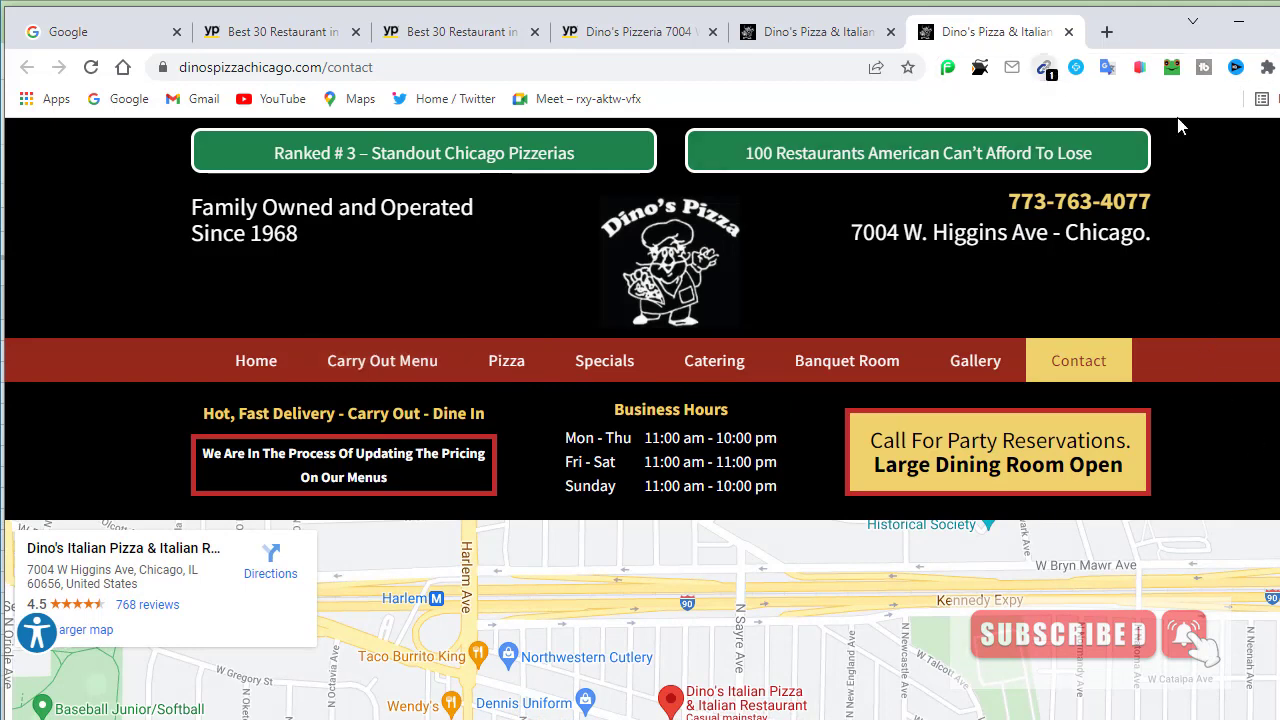
Step: Check the email extractor extension for addresses found on the Contact page, dismiss its popup and view the page's address section
left_click(1045, 70)
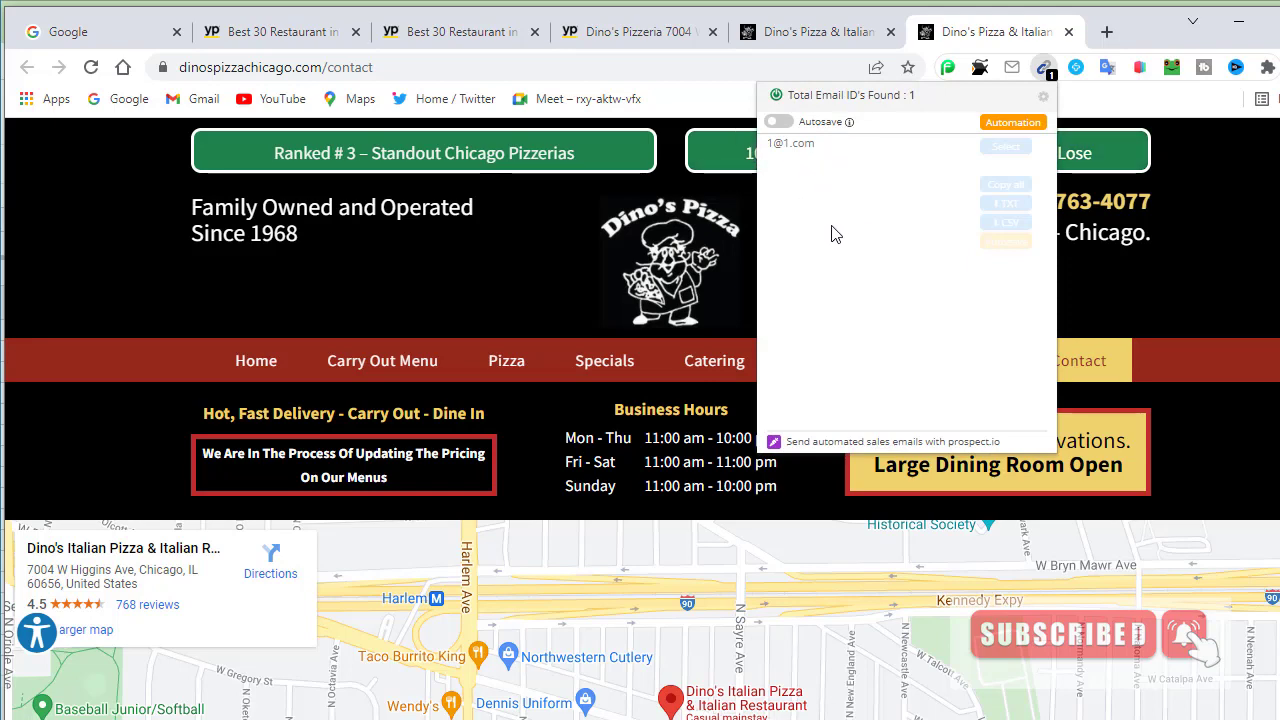
left_click(420, 247)
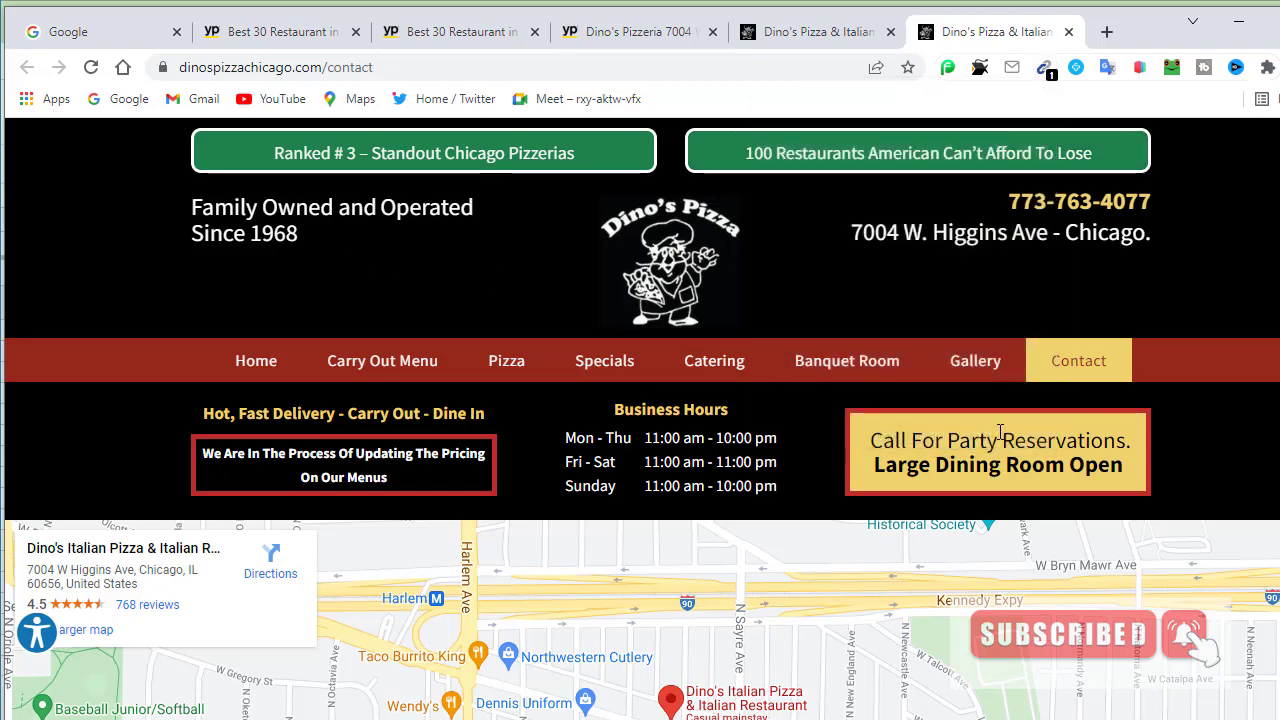
scroll(900, 470, "down", 6)
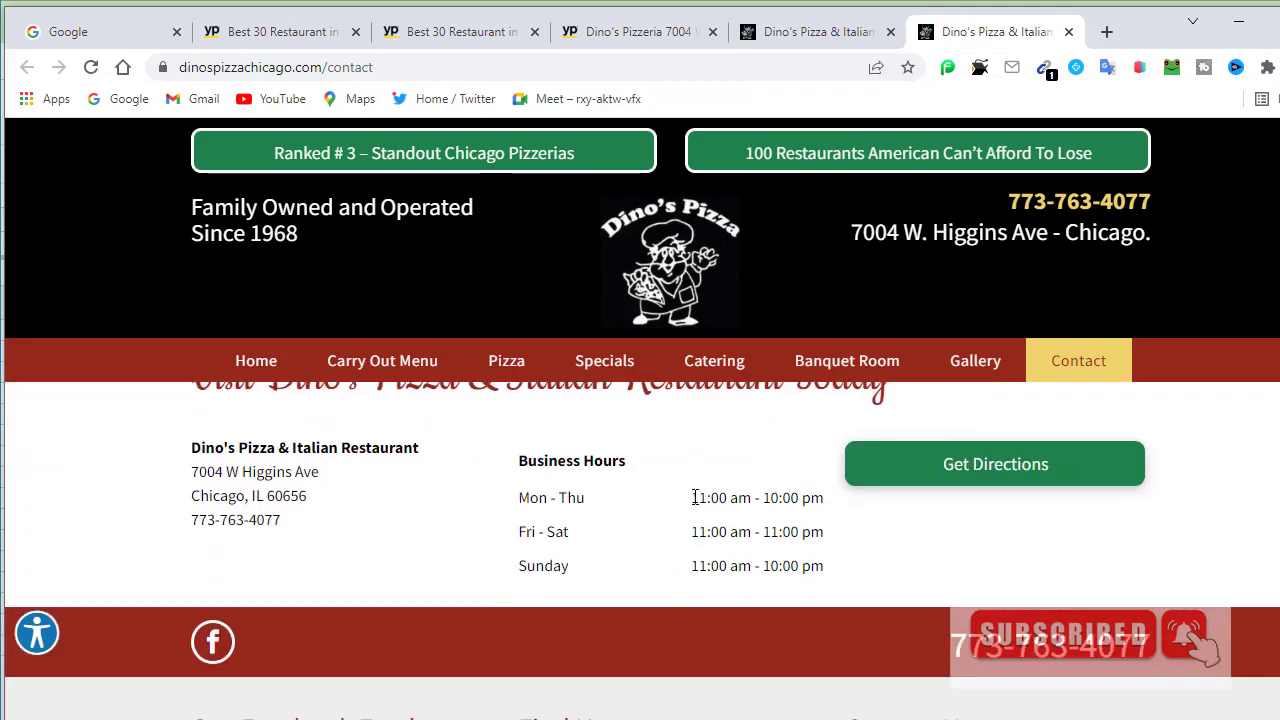